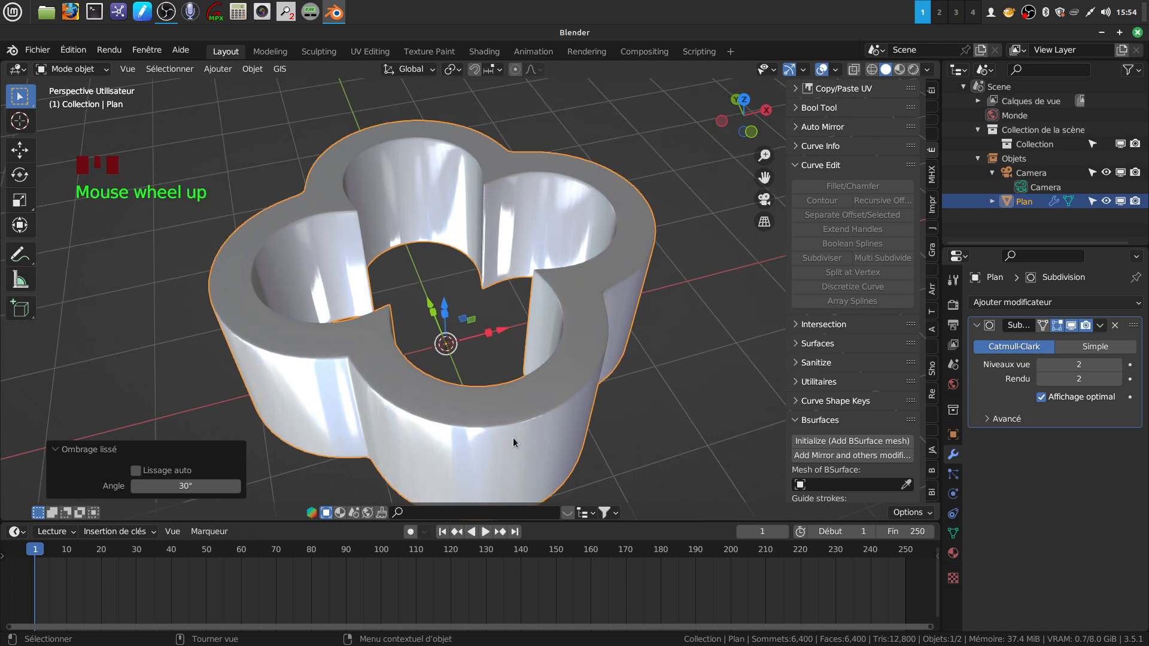
Examine the finished four-lobed ring from several angles and distances.
middle_drag(513, 437, 489, 292)
scroll(465, 357, down, 3)
scroll(513, 329, up, 1)
scroll(510, 325, down, 1)
scroll(503, 349, up, 2)
scroll(478, 386, up, 2)
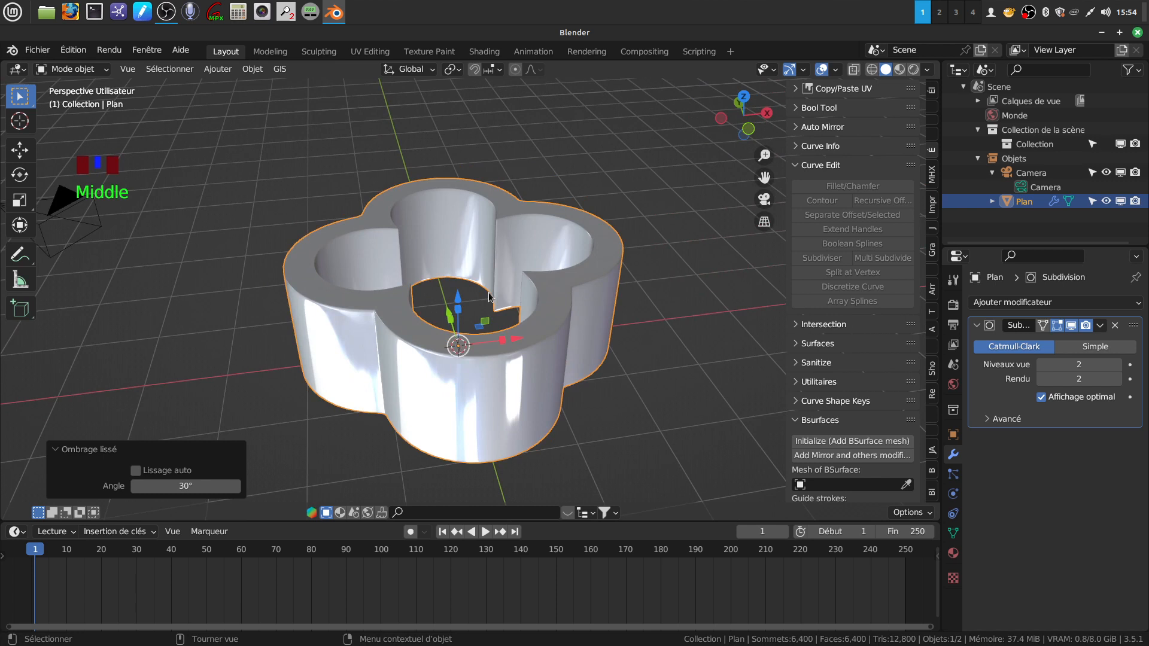
middle_drag(540, 333, 566, 324)
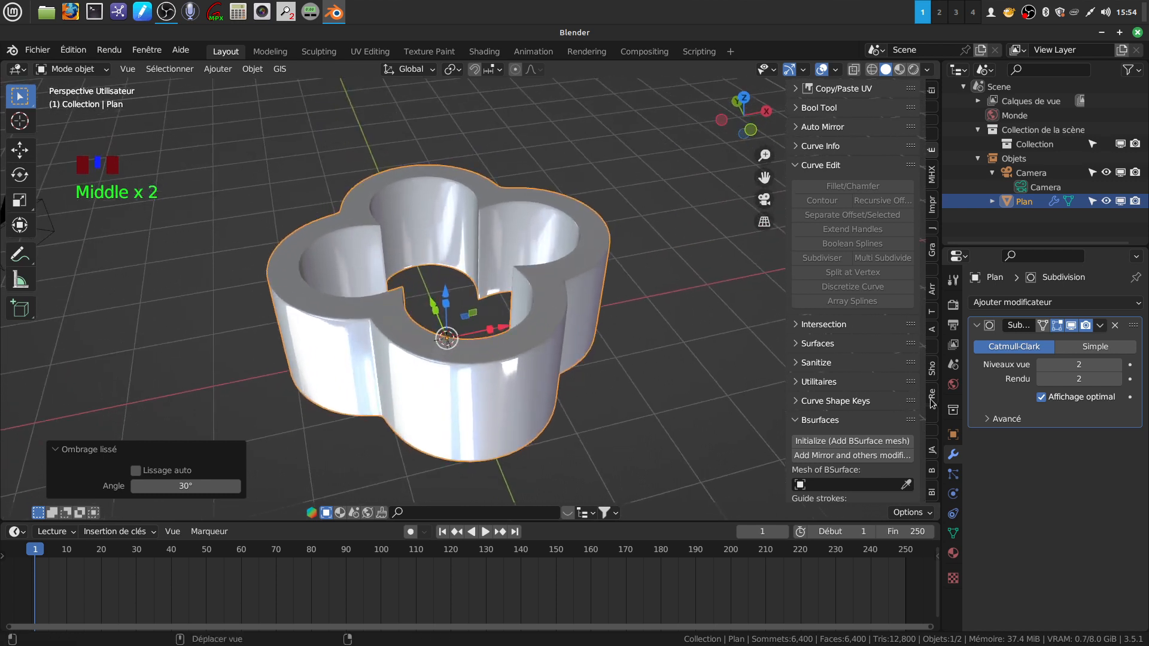
Turn off the Subdivision modifier's viewport display and examine the ring's base mesh and inner corner edge loops in Edit Mode.
click(1100, 325)
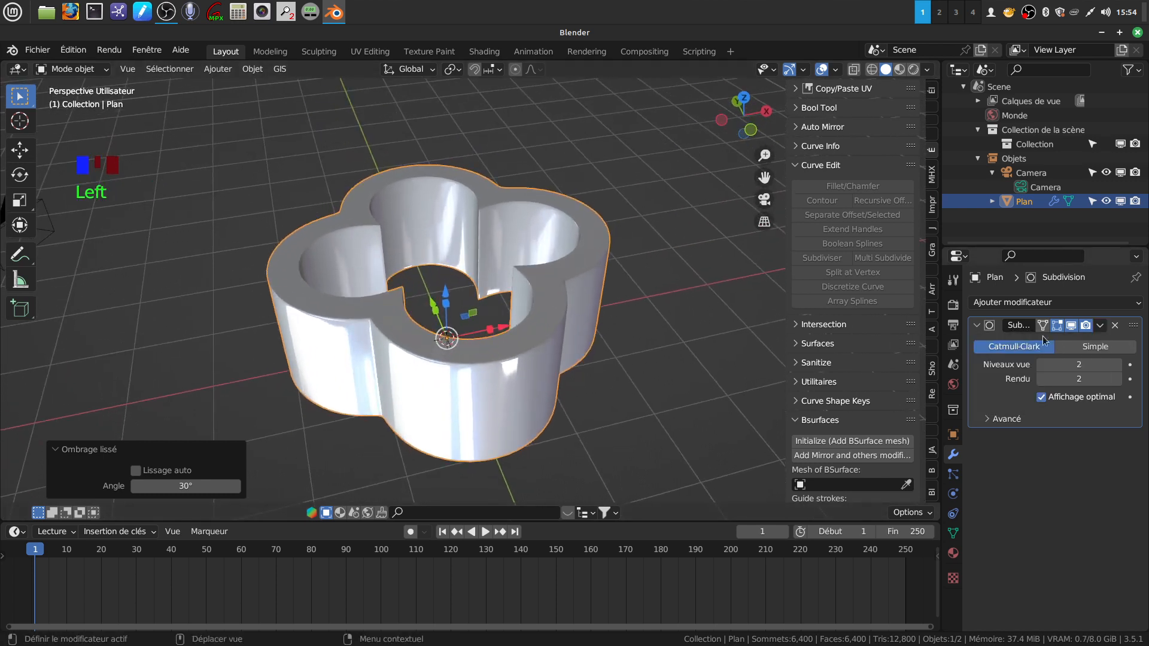
click(1072, 325)
middle_drag(490, 373, 546, 388)
key(Tab)
scroll(520, 407, up, 3)
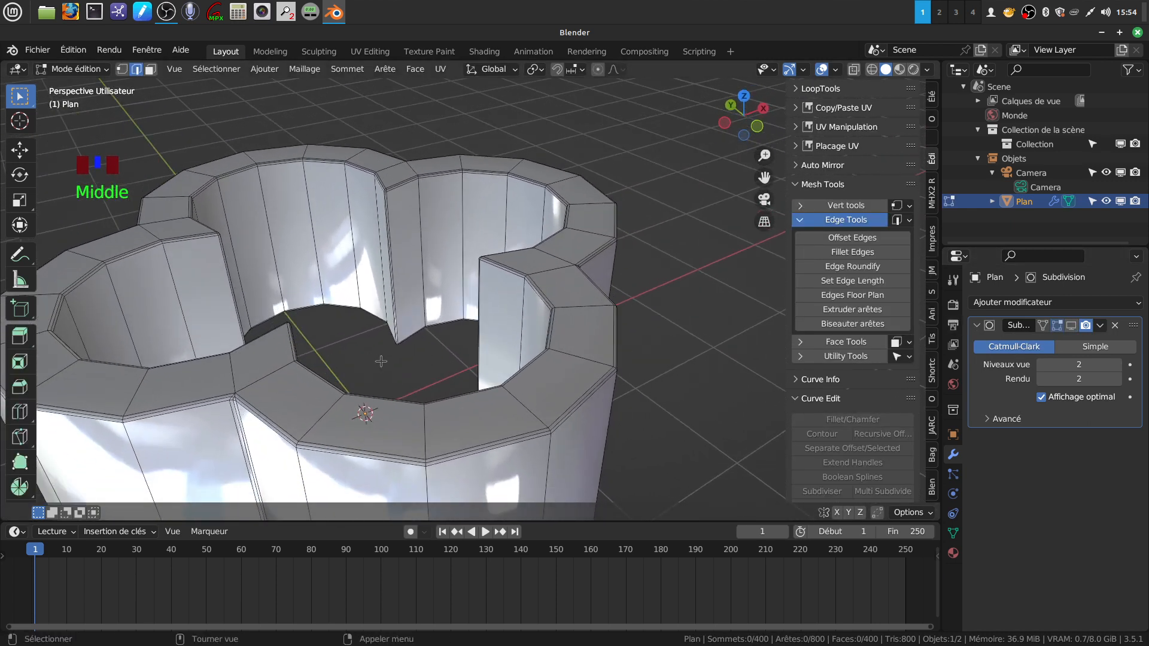
scroll(585, 355, up, 3)
middle_drag(585, 355, 744, 313)
middle_drag(522, 375, 402, 282)
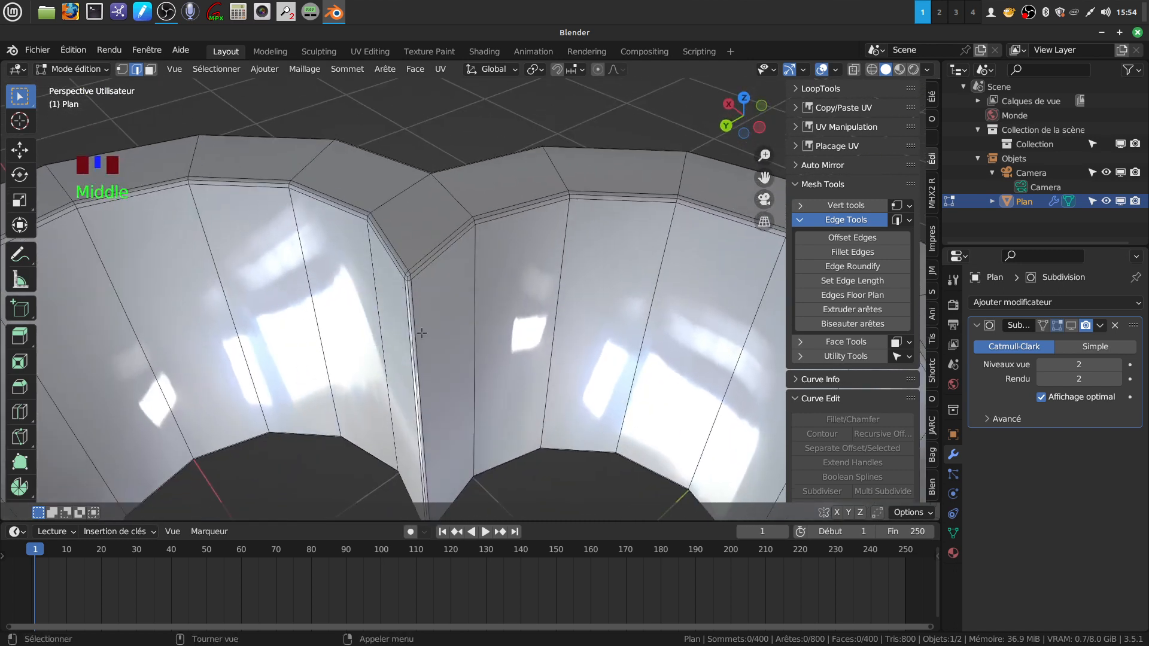
scroll(421, 320, up, 3)
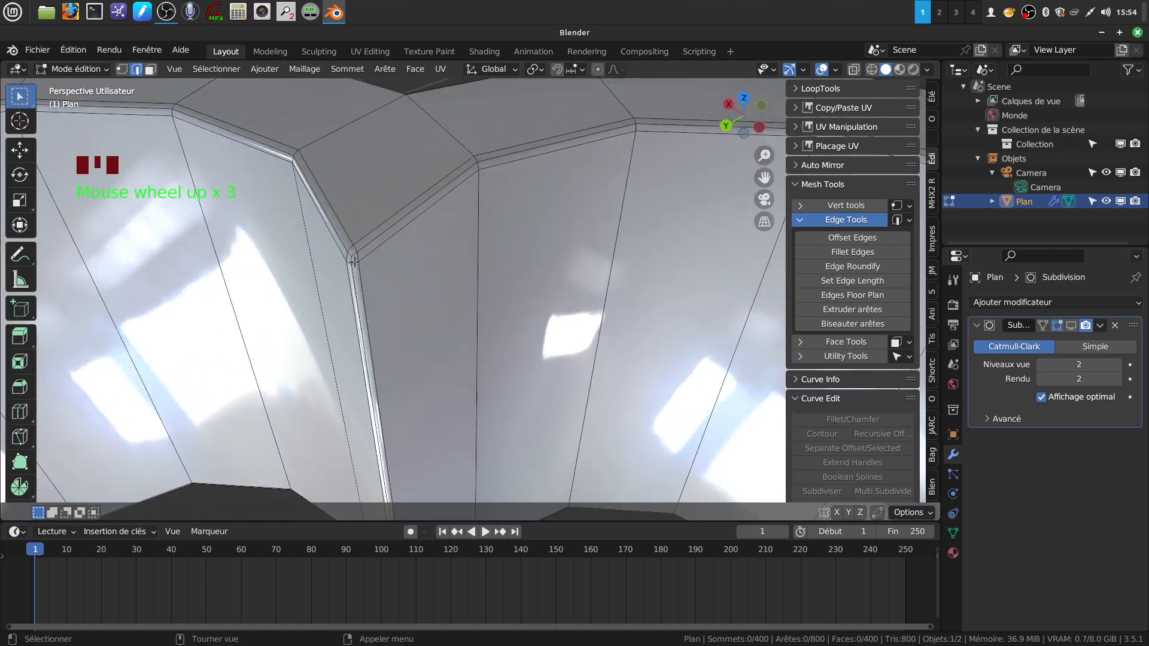
scroll(565, 336, down, 7)
middle_drag(564, 338, 587, 327)
key(Tab)
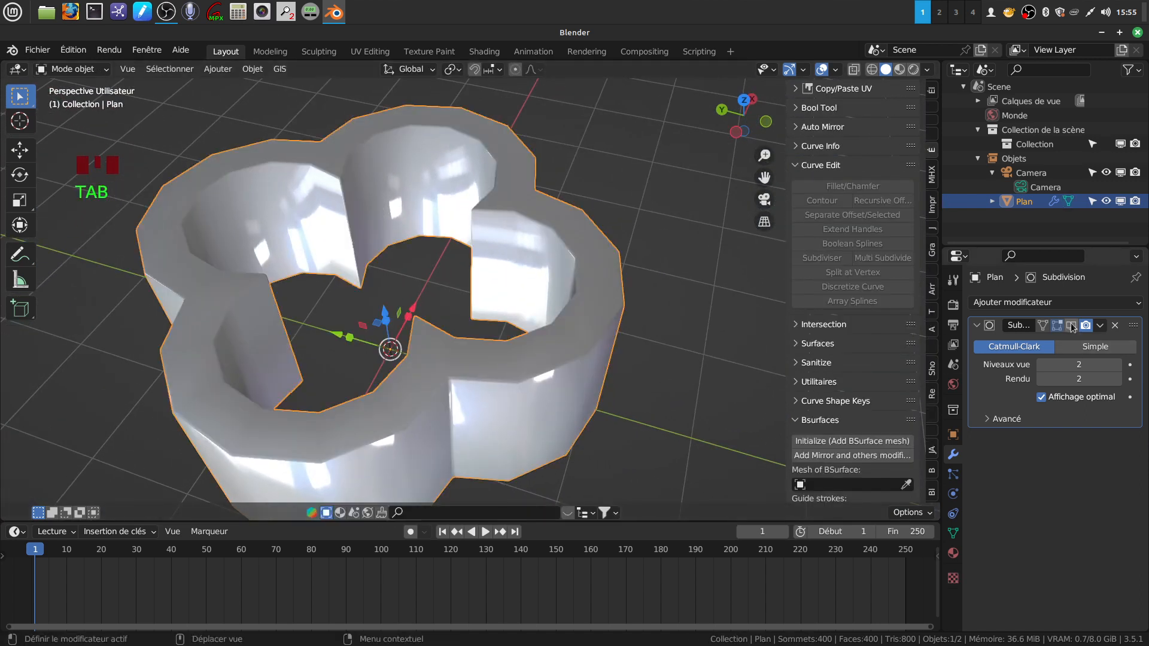
Turn the Subdivision modifier's viewport display back on and examine the smoothed four-lobed ring from all around.
click(1072, 327)
middle_drag(446, 315, 424, 221)
middle_drag(428, 263, 524, 317)
shift+scroll(487, 354, down, 1)
scroll(502, 325, up, 2)
scroll(502, 325, down, 3)
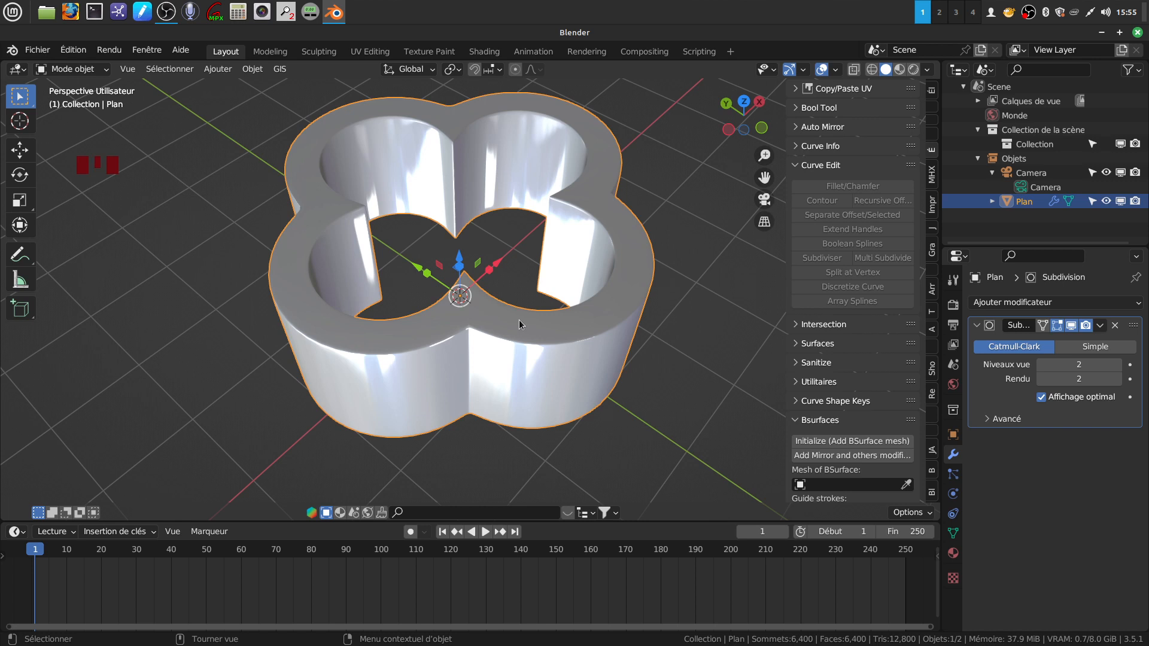
middle_drag(497, 326, 550, 352)
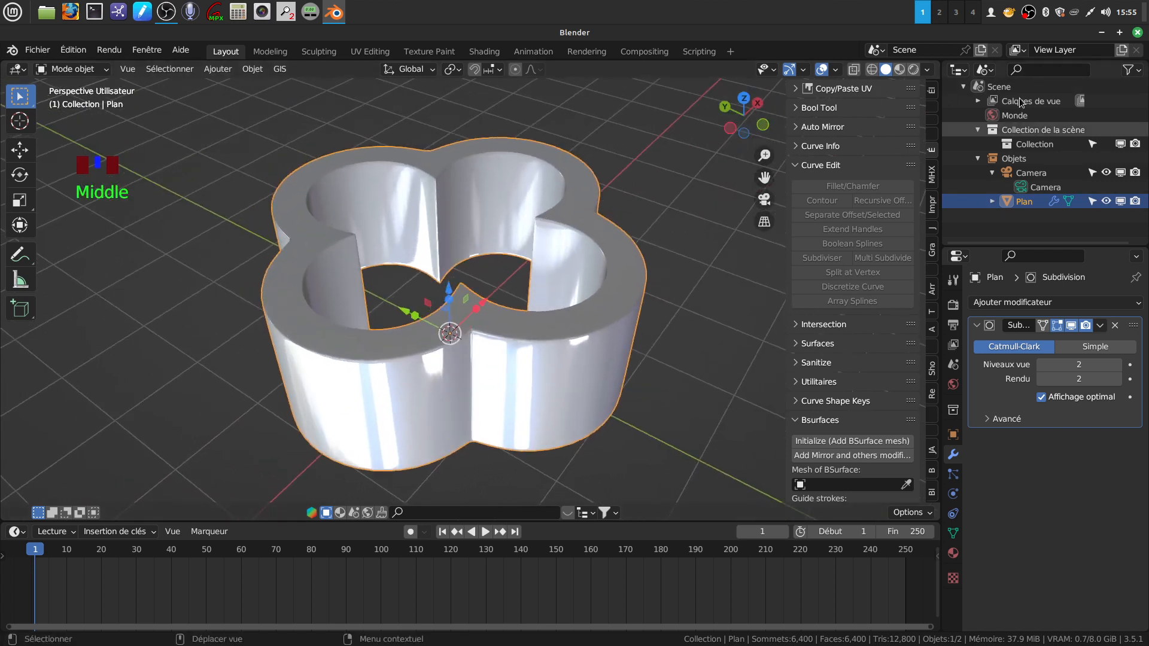
middle_drag(558, 270, 477, 380)
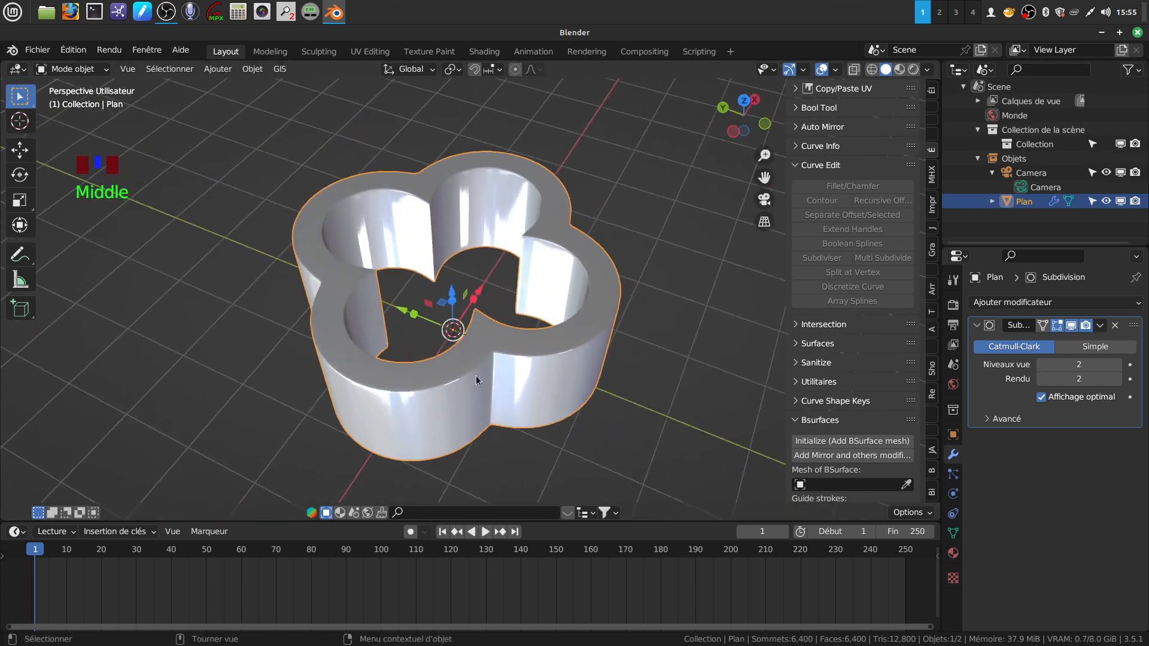
scroll(641, 343, up, 2)
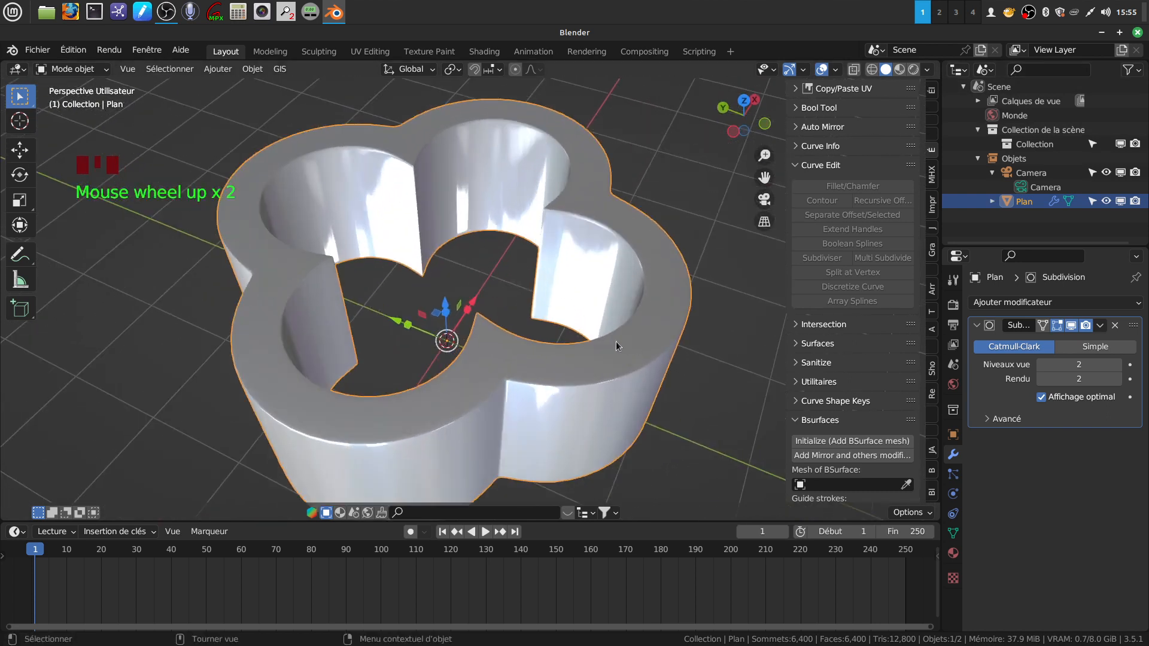
middle_drag(616, 341, 595, 337)
scroll(708, 435, down, 3)
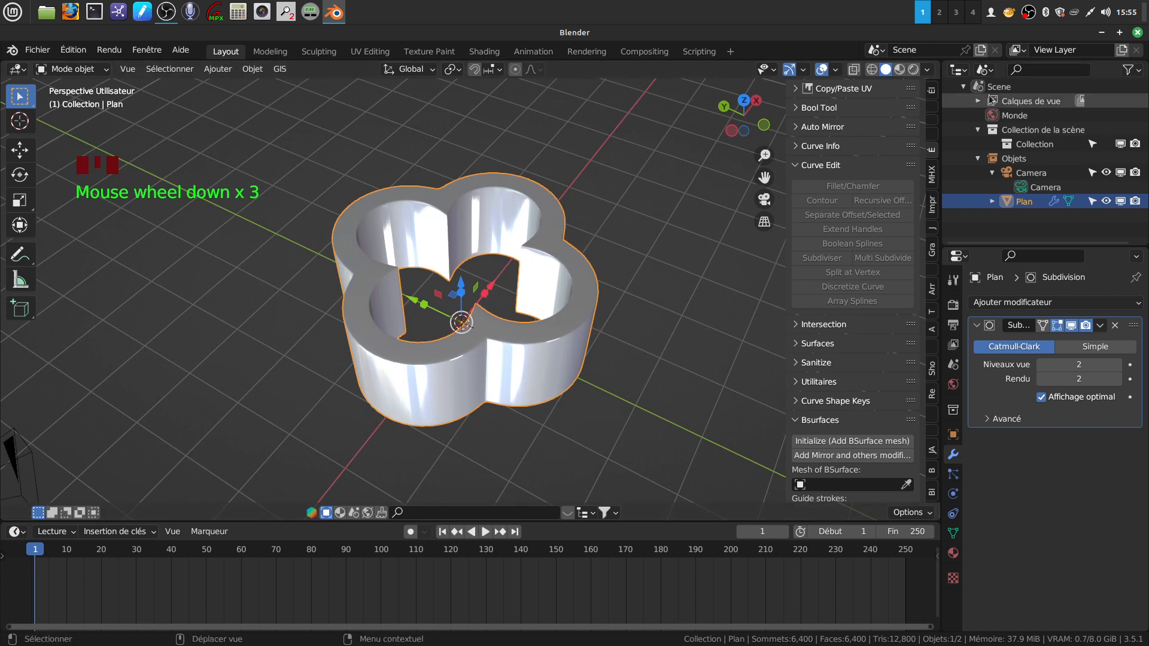
Close Blender without saving the changes and relaunch it with an empty scene.
click(1136, 32)
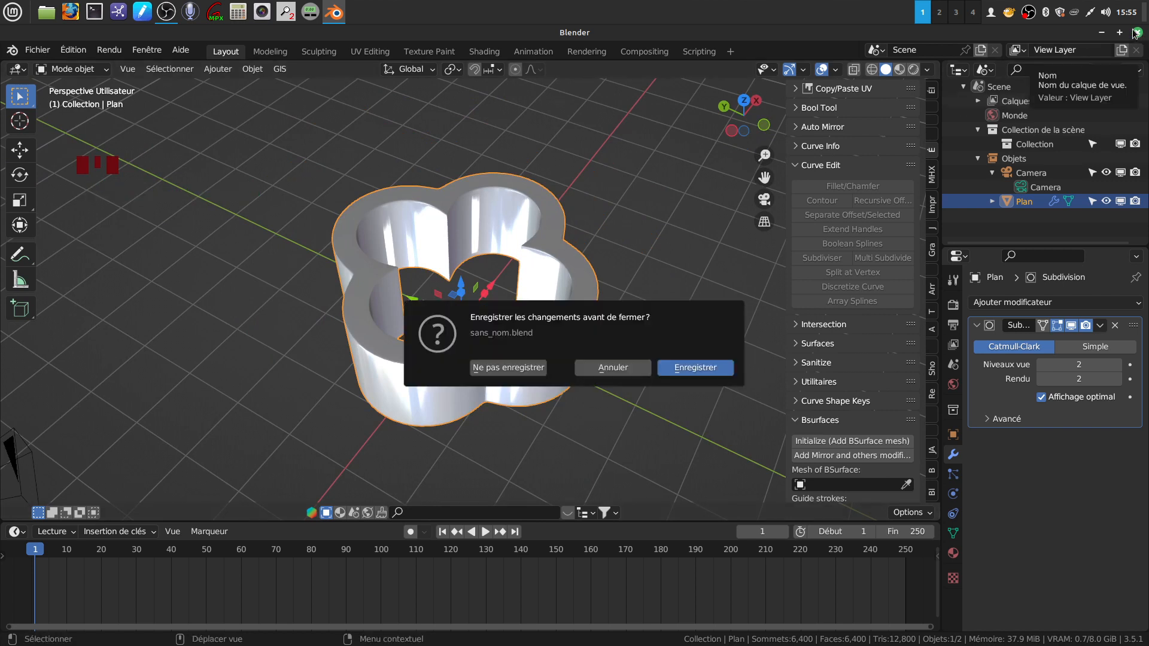
click(510, 368)
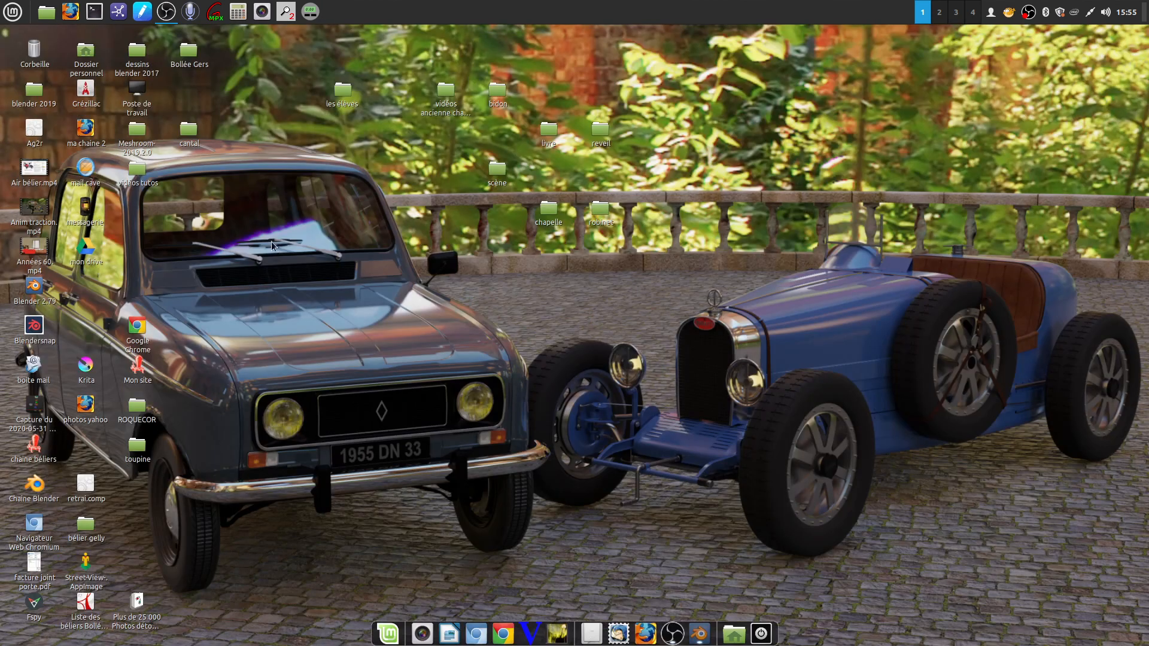
double_click(33, 325)
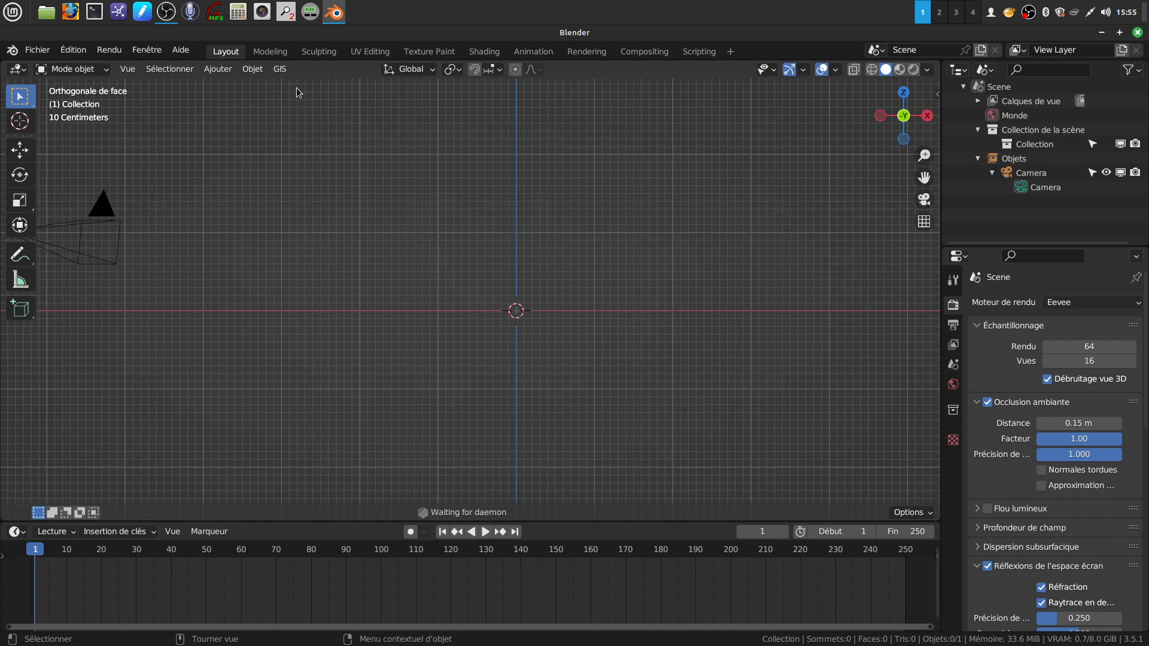
click(252, 69)
mouse_move(281, 86)
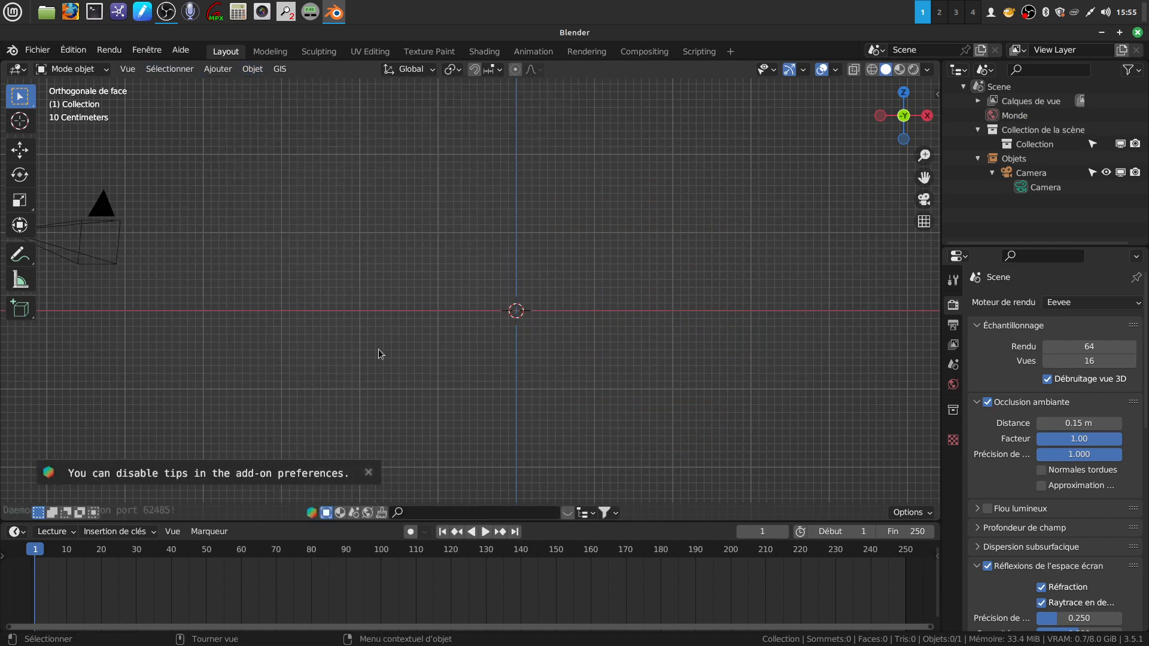
Look up "mesh" in the add-on preferences to check that Edit Mesh Tools is enabled, and close the preferences.
click(74, 51)
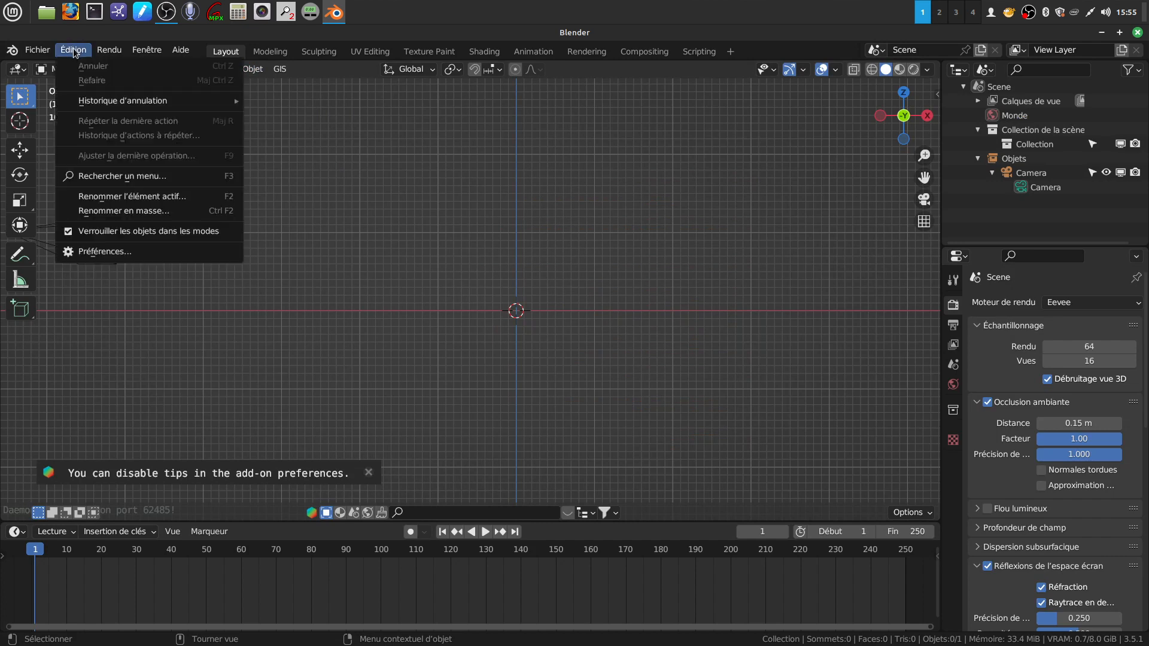
click(114, 254)
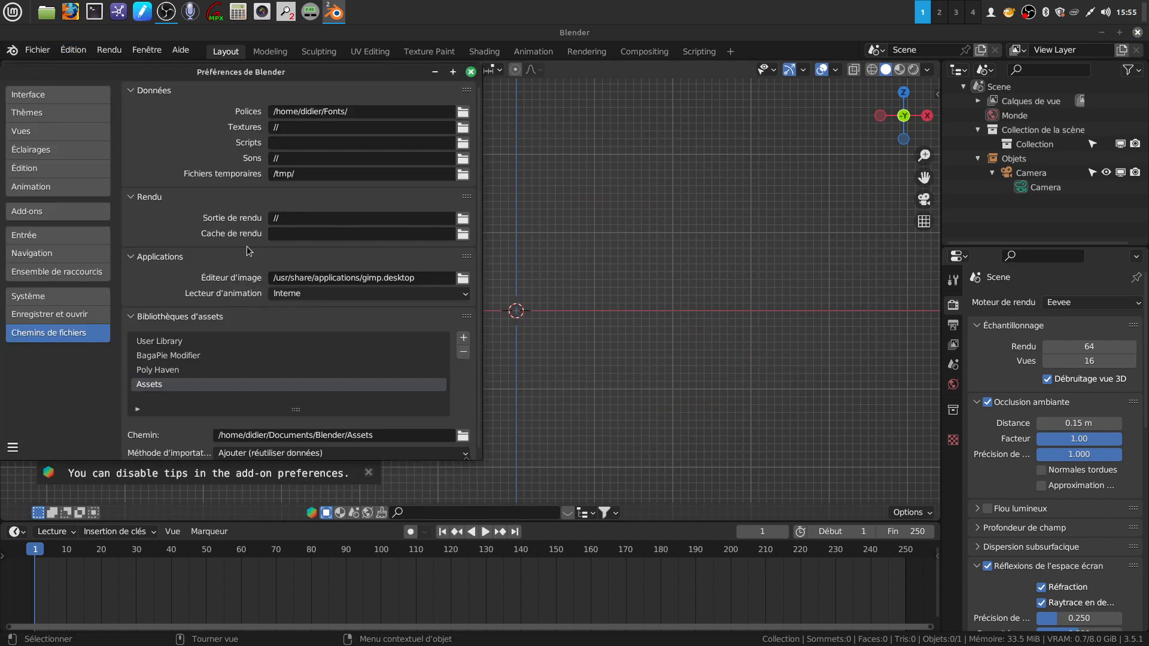
click(36, 213)
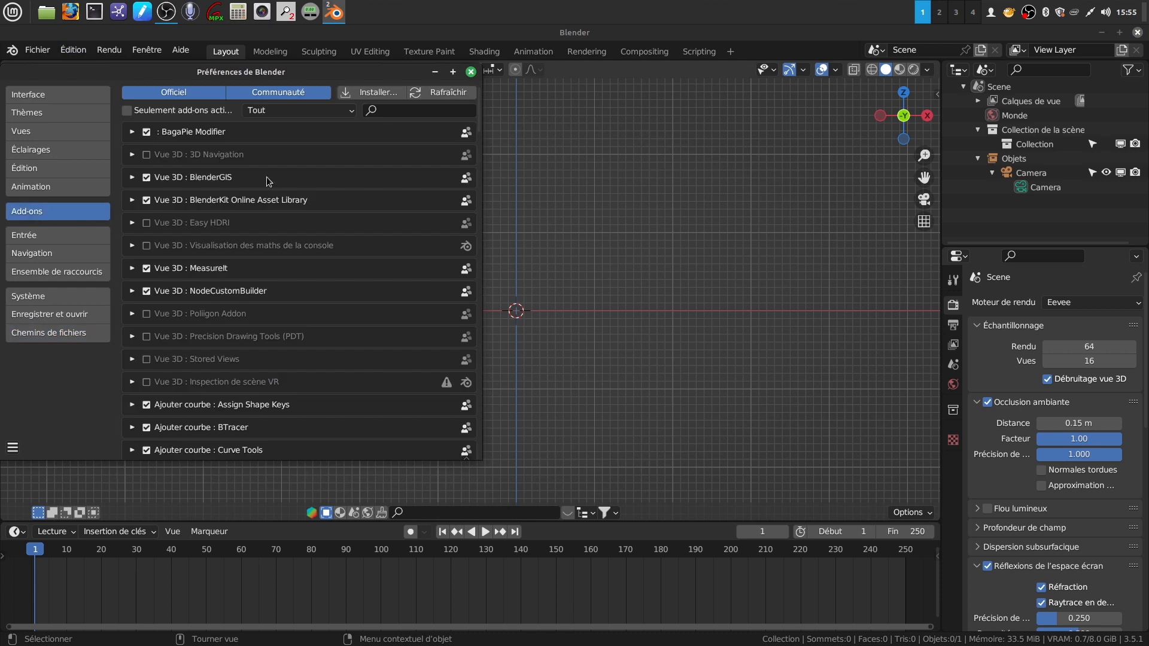
click(386, 113)
text(mesh)
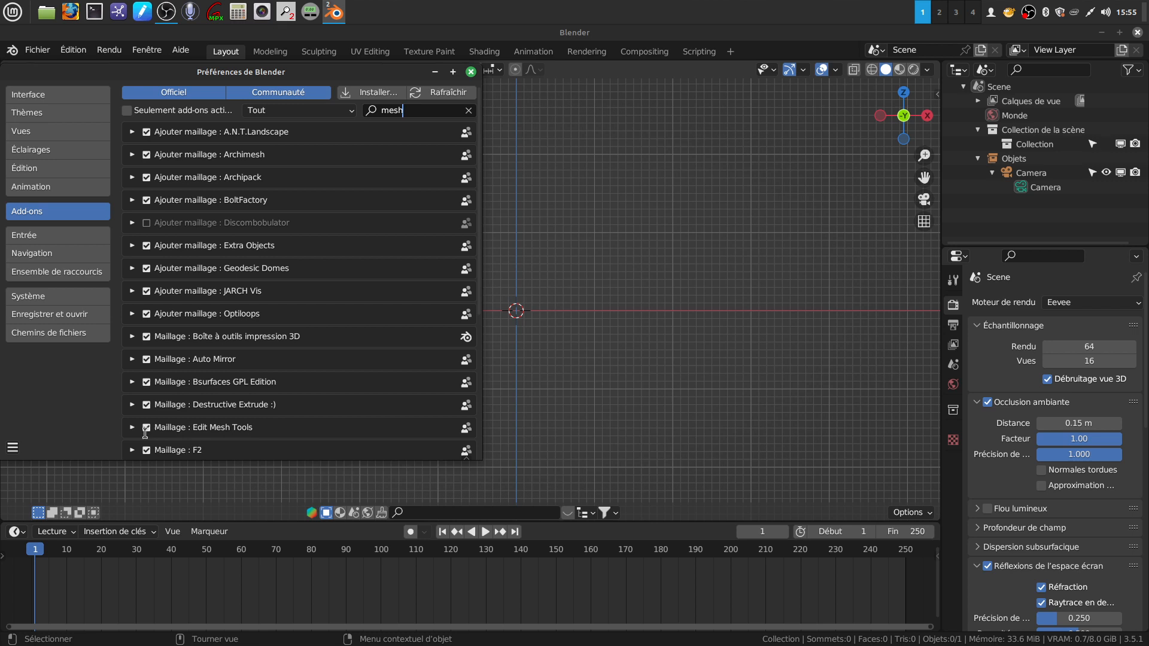
click(470, 72)
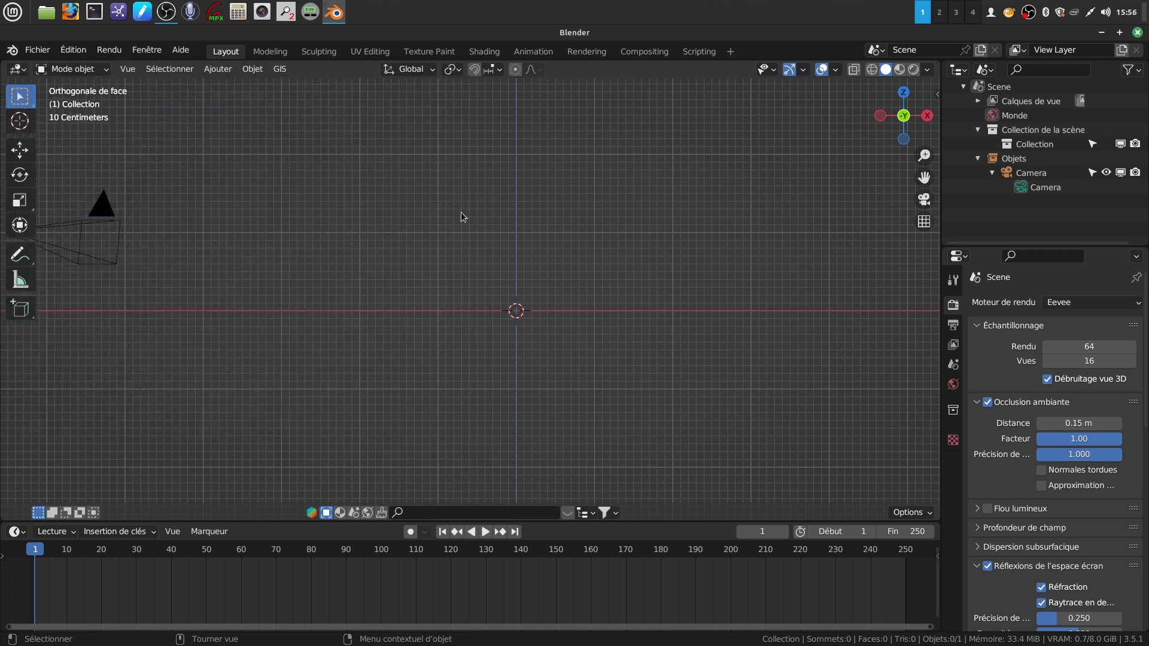
Add a mesh plane at the origin and show it in top orthographic view.
click(223, 69)
mouse_move(230, 89)
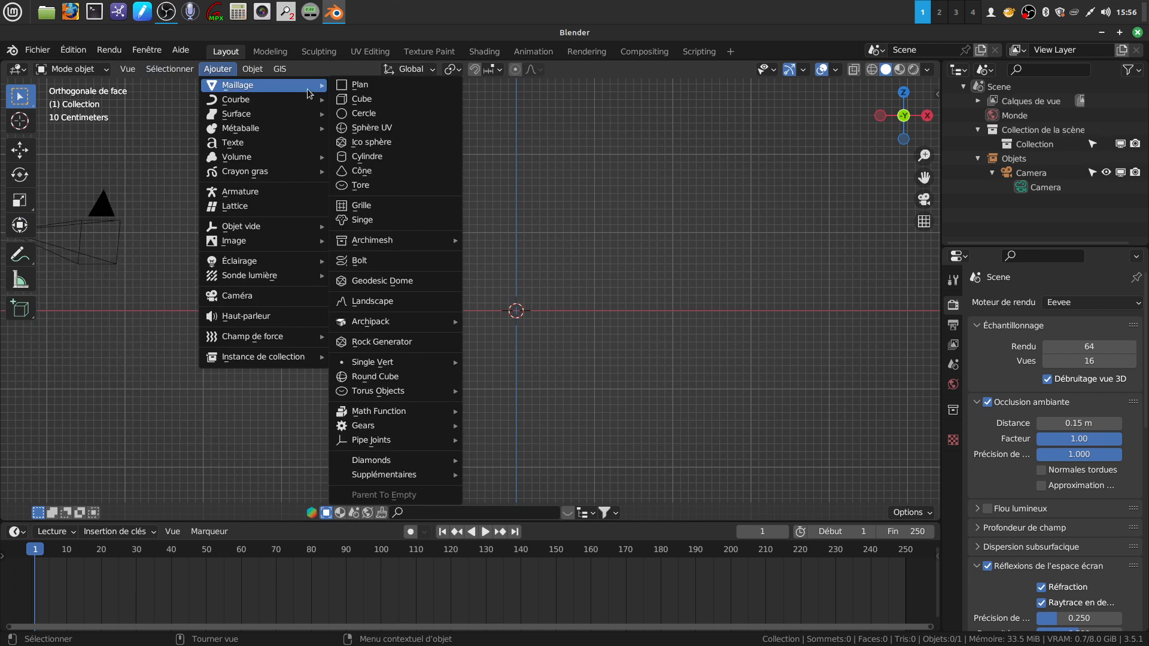
click(360, 86)
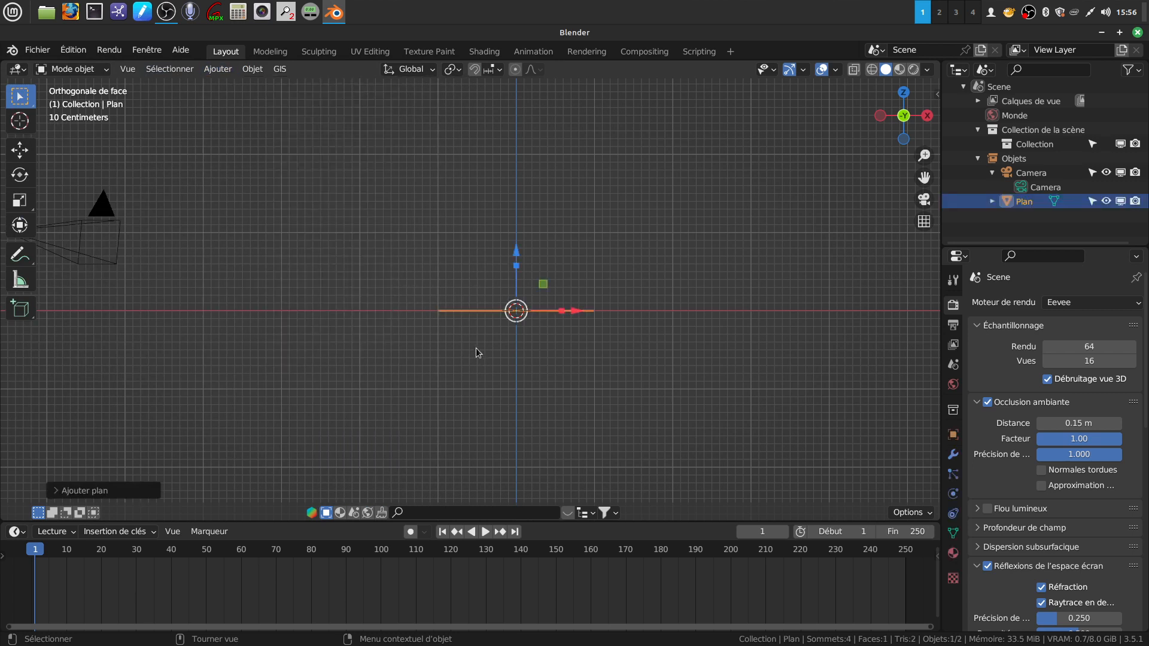
key(KP_7)
shift+middle_drag(592, 354, 561, 459)
shift+middle_drag(570, 403, 576, 389)
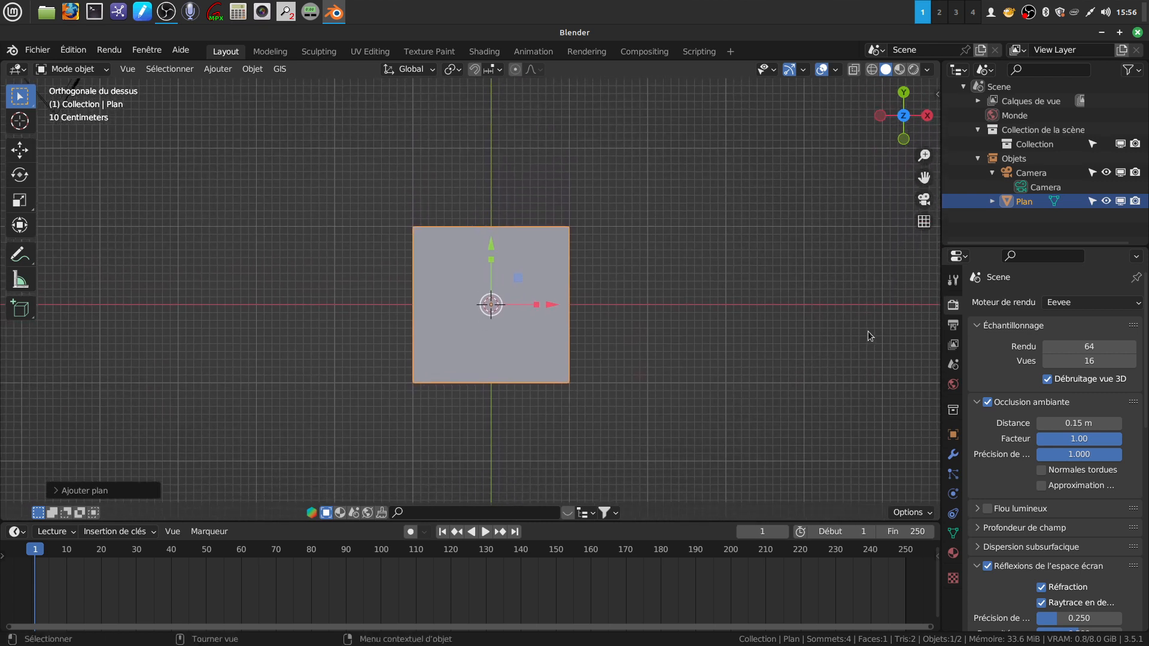
Start the Shortcut VUr on-screen display of keys and mouse buttons.
key(n)
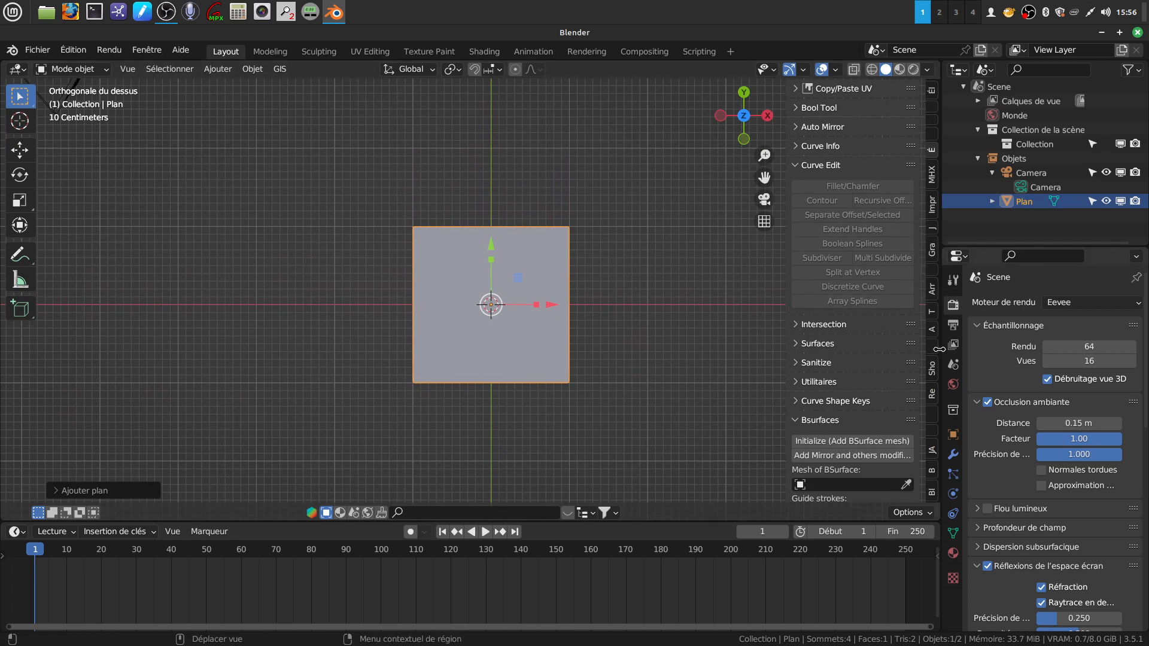
click(933, 371)
click(844, 113)
In Edit Mode, apply Edge Roundify from the Mesh Tools add-on to all four edges of the plane.
key(Tab)
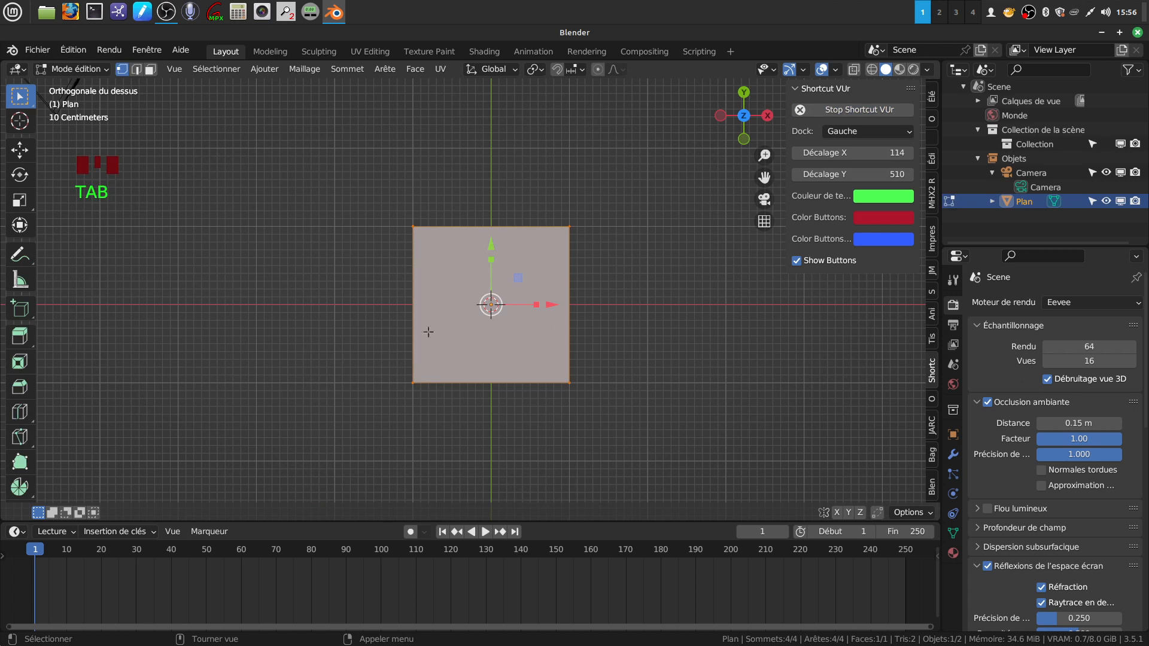
shift+middle_drag(572, 335, 546, 347)
shift+middle_drag(643, 352, 639, 346)
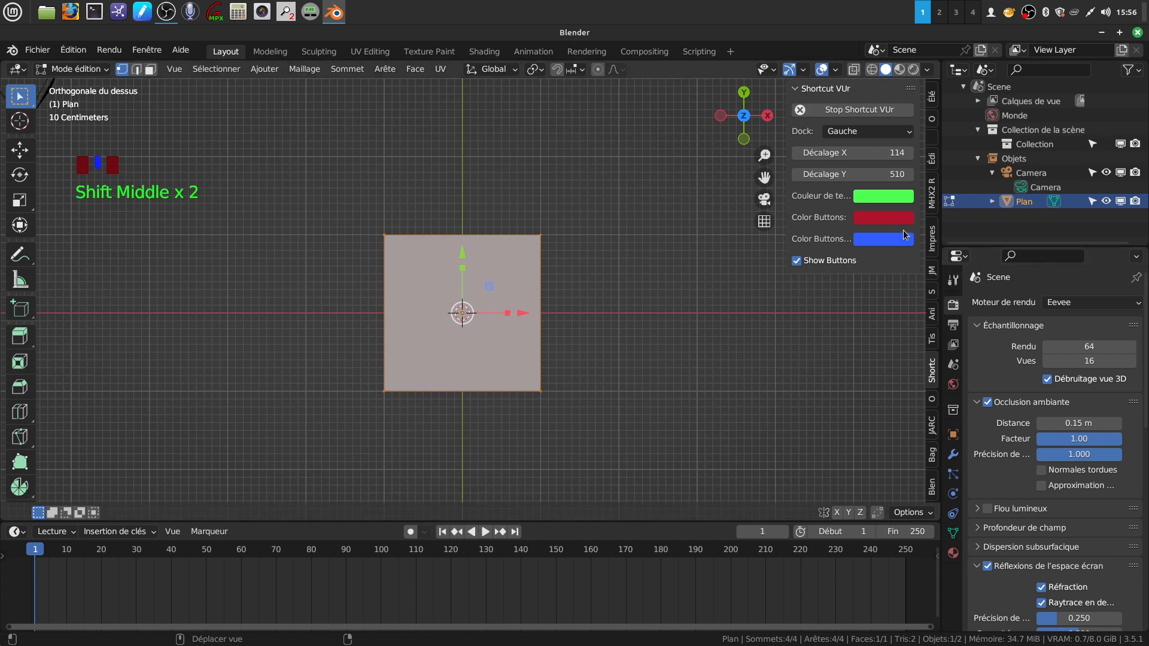
click(933, 161)
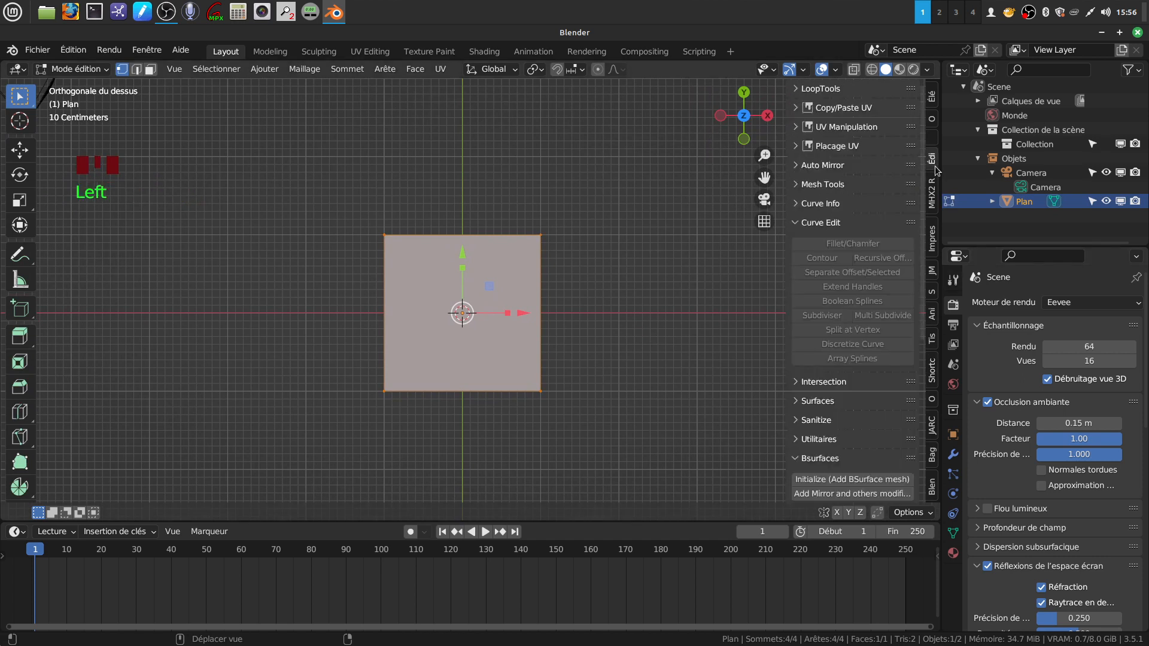
scroll(857, 415, down, 3)
scroll(856, 414, up, 3)
click(796, 186)
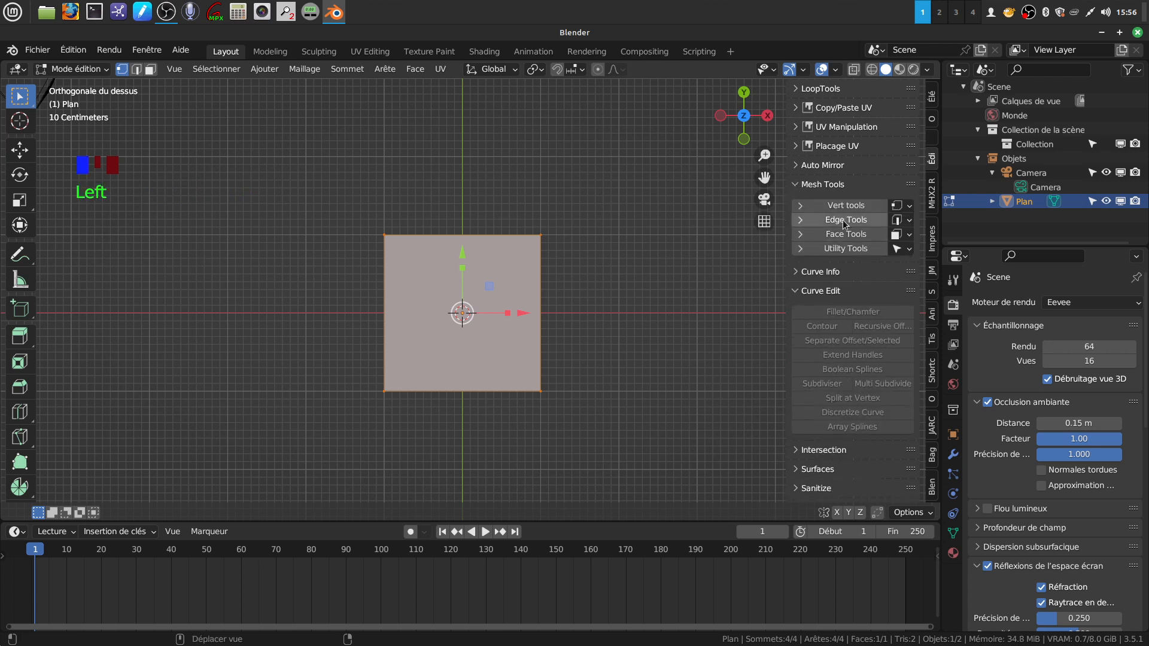
click(799, 221)
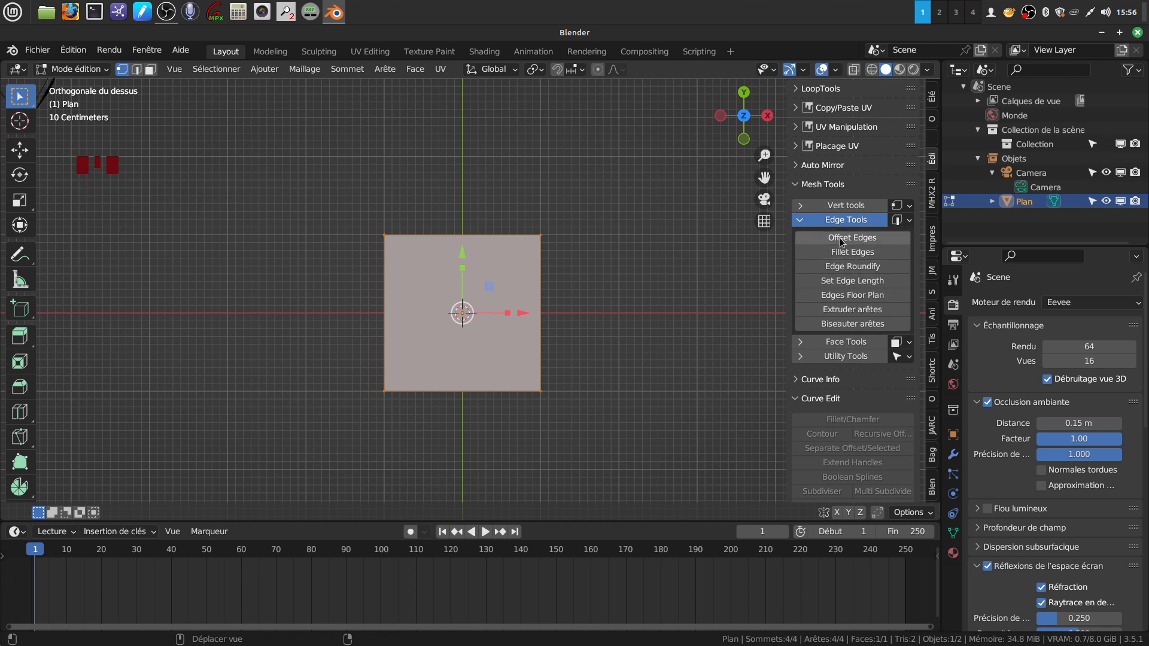
click(839, 268)
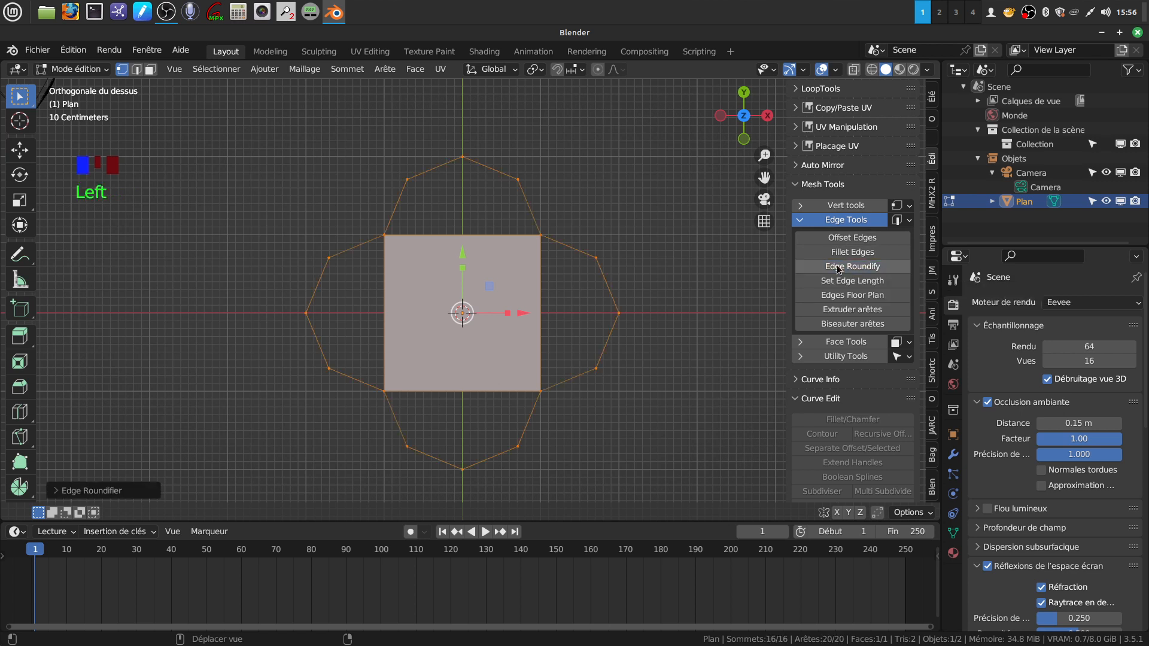
Set the Edge Roundifier arcs to 12 segments and turn on the Cercles option.
click(59, 492)
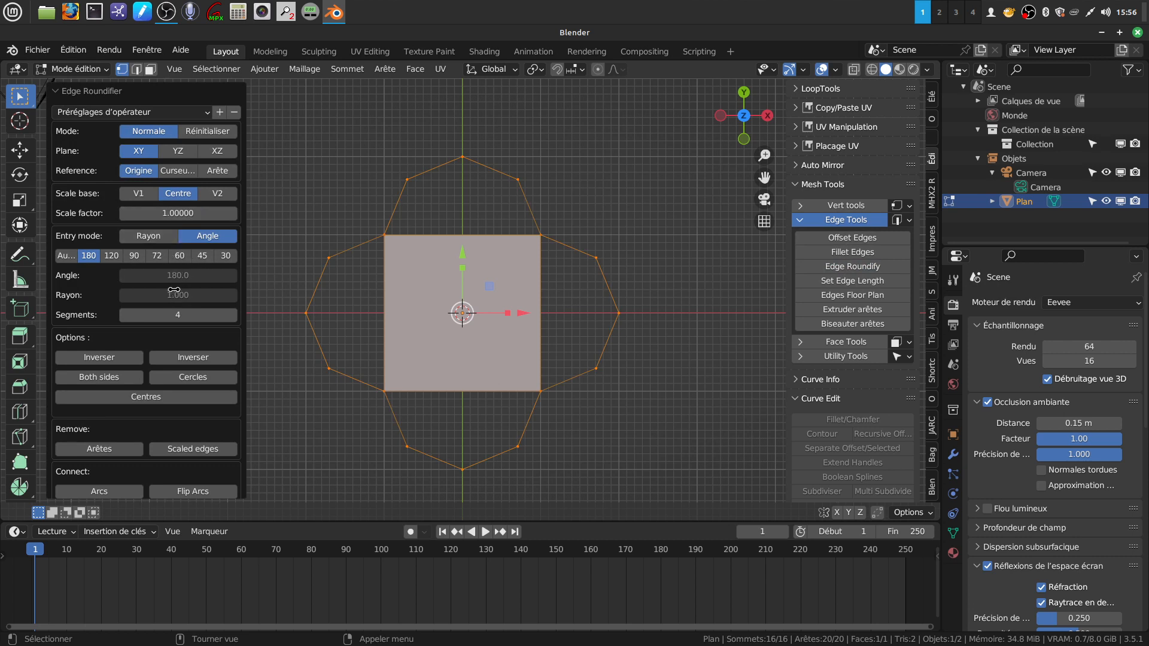
click(189, 315)
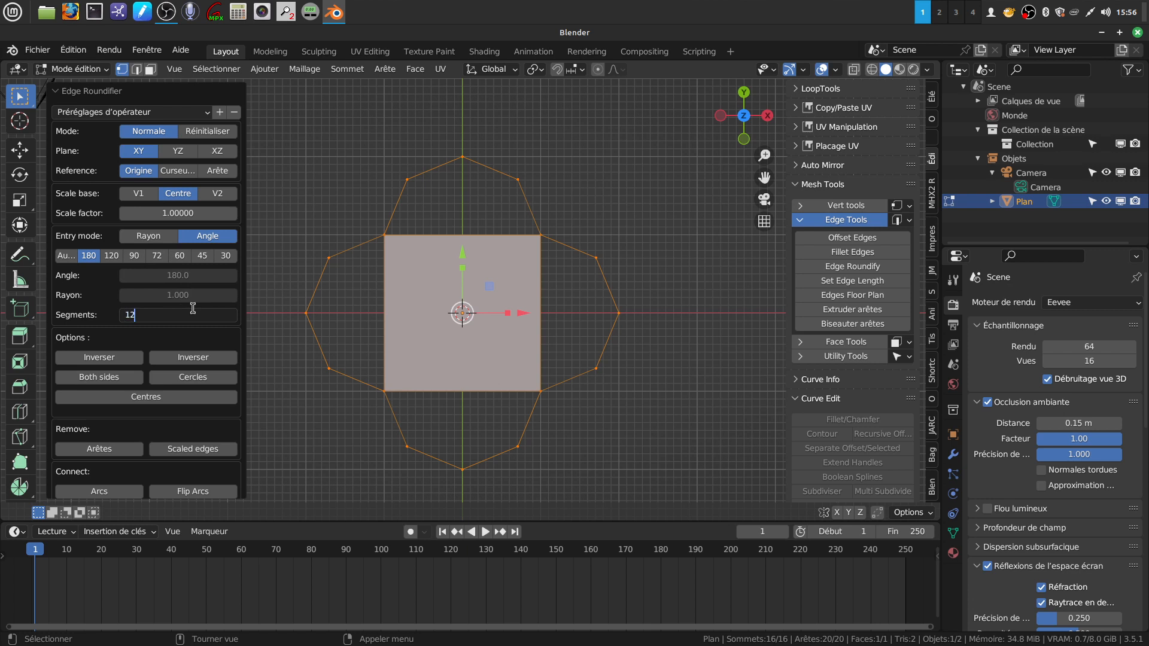
text(12)
key(Return)
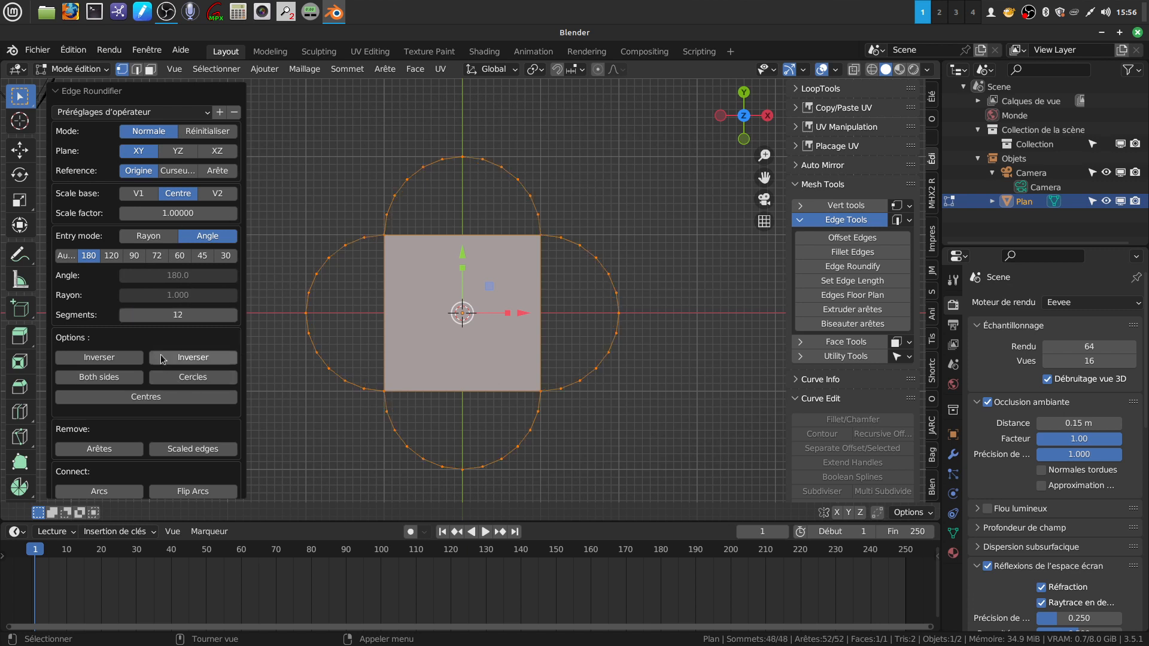
click(187, 380)
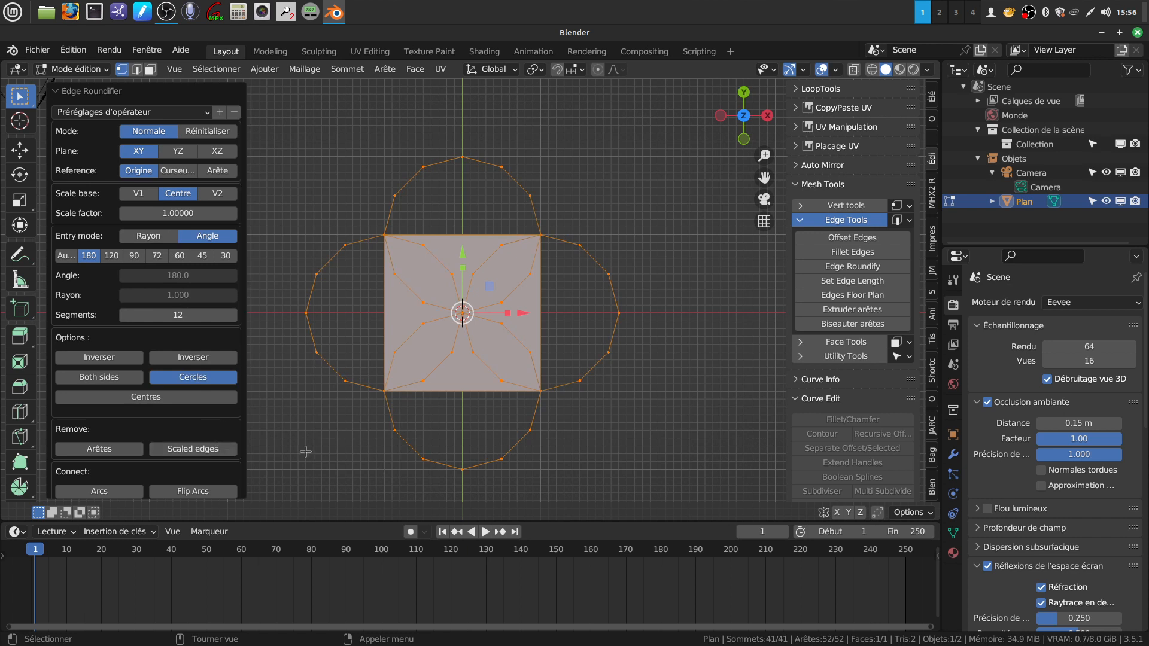
Set the Edge Roundifier scale factor to 0.735 and remove the original square edges.
shift+middle_drag(318, 445, 372, 421)
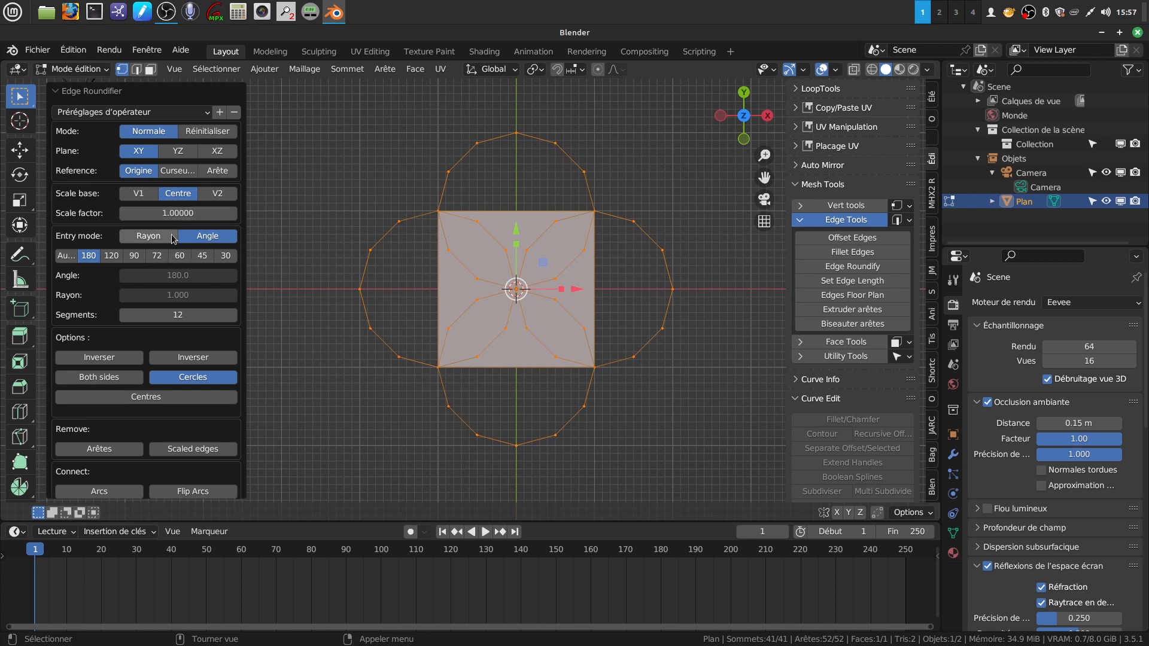
drag(178, 213, 436, 375)
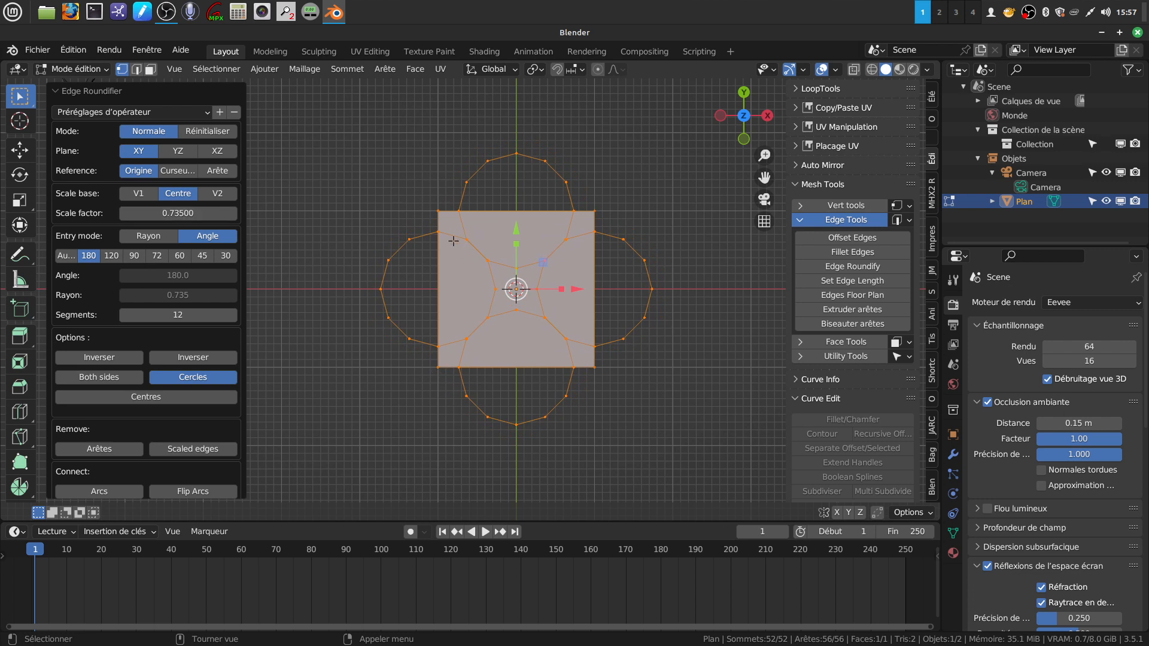
scroll(87, 421, down, 2)
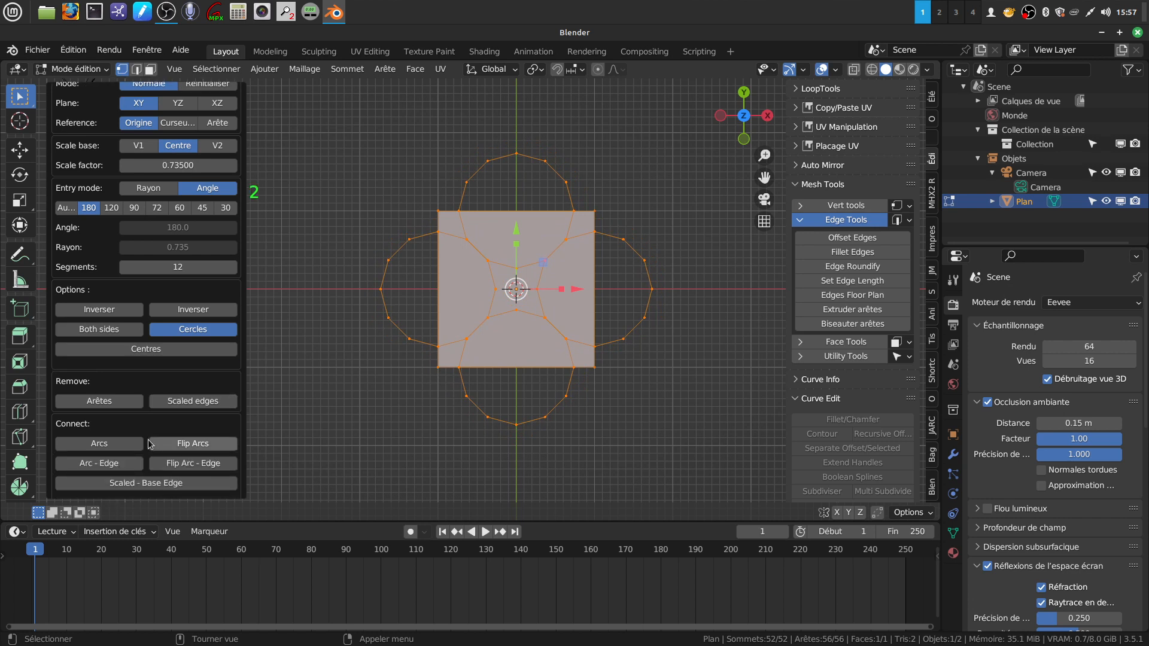
click(100, 403)
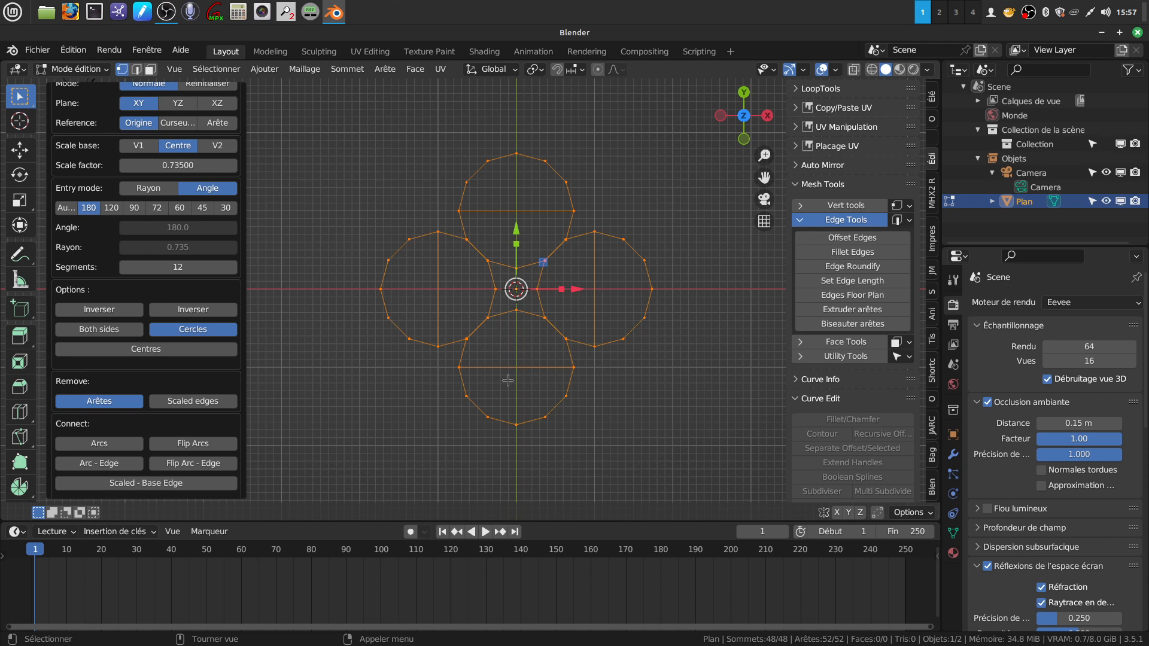
Switch to wireframe shading and delete the vertices on the left half of the four-circle outline, including those on the Y axis side.
key(alt+a)
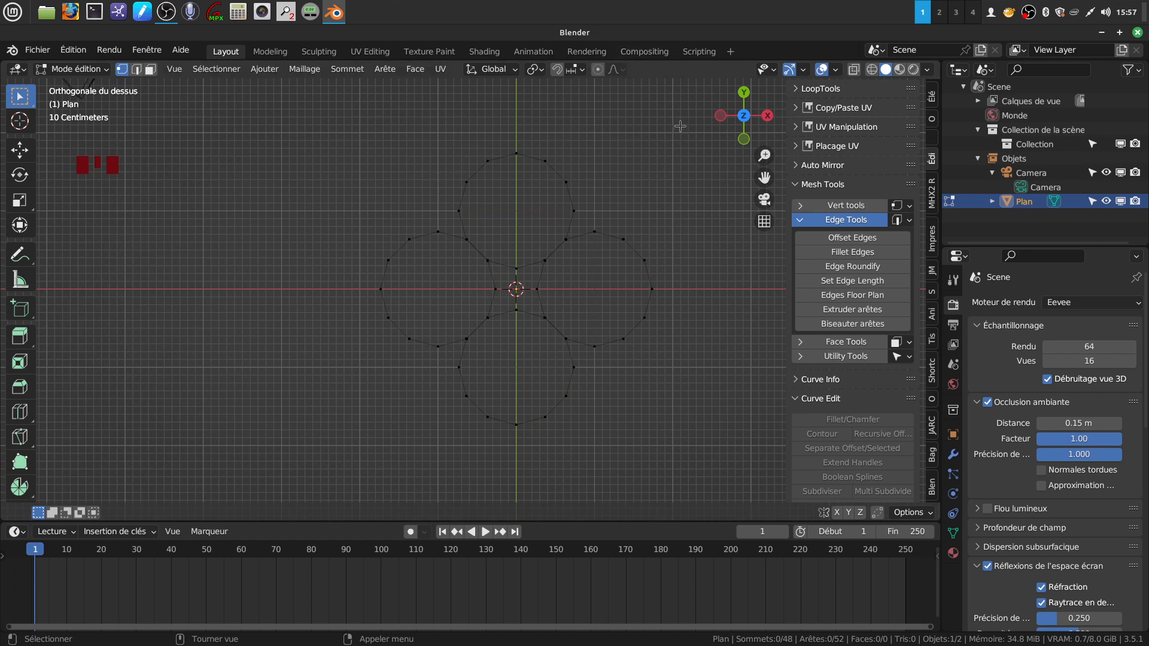
key(z)
key(z)
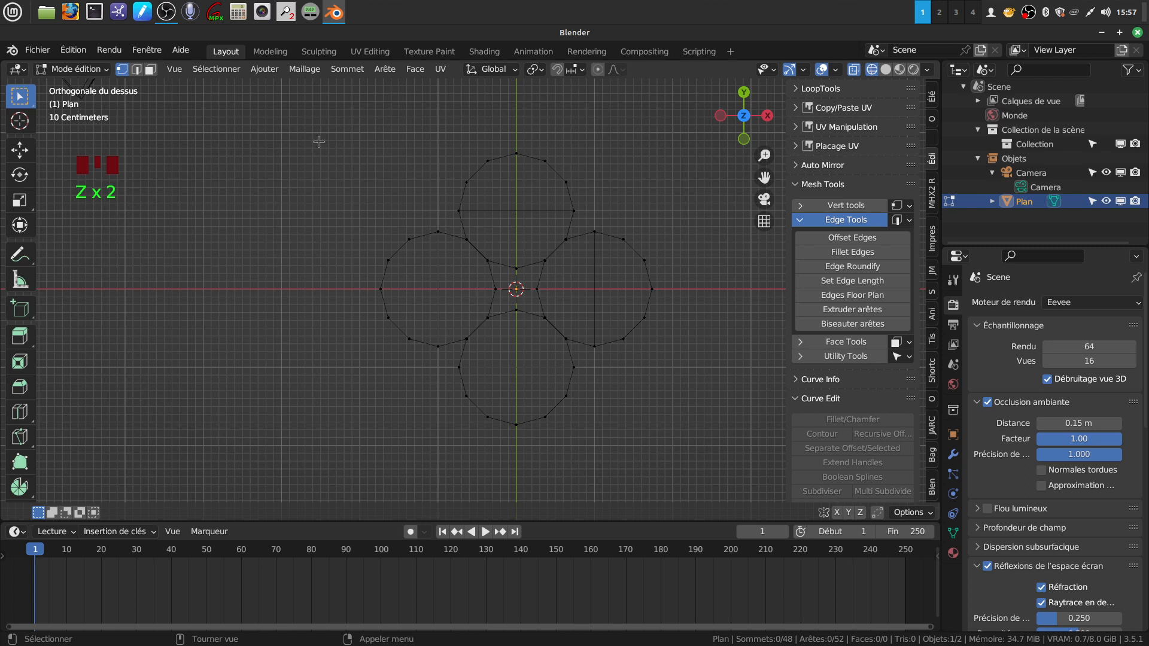
drag(246, 120, 514, 443)
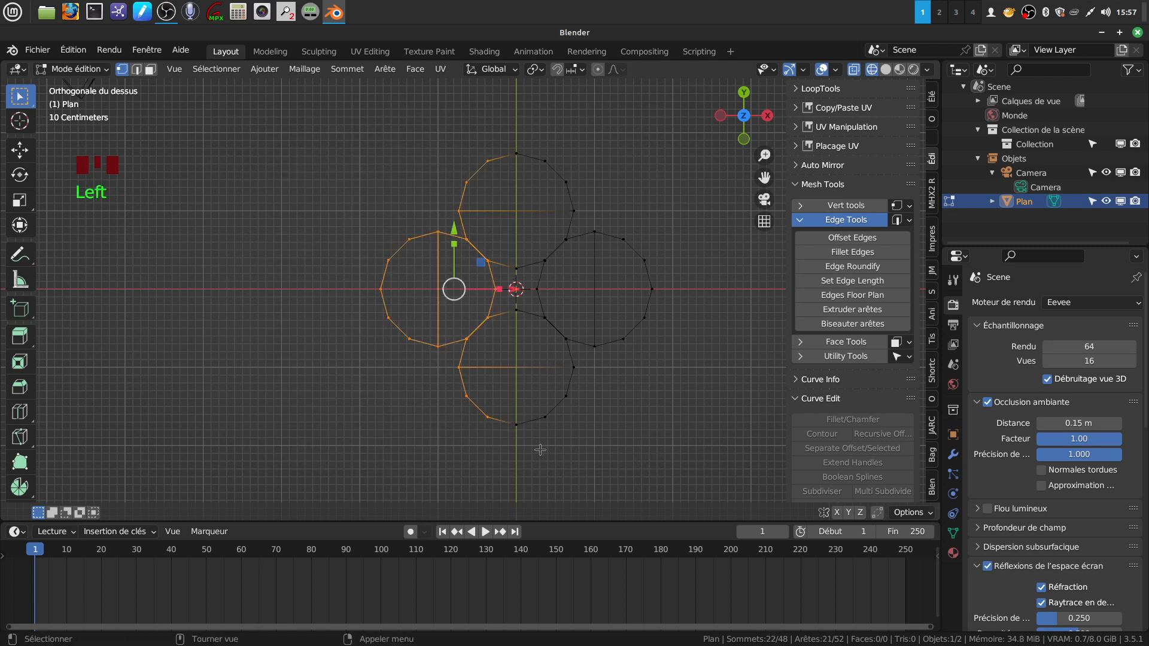
key(x)
click(641, 415)
Delete the lower and inner vertices, keeping only the outer contour of the upper-right quarter.
key(c)
mouse_move(533, 411)
mouse_down()
mouse_move(513, 299)
mouse_move(530, 274)
mouse_move(640, 326)
mouse_move(660, 246)
mouse_up()
middle_click(659, 264)
right_click(626, 409)
key(x)
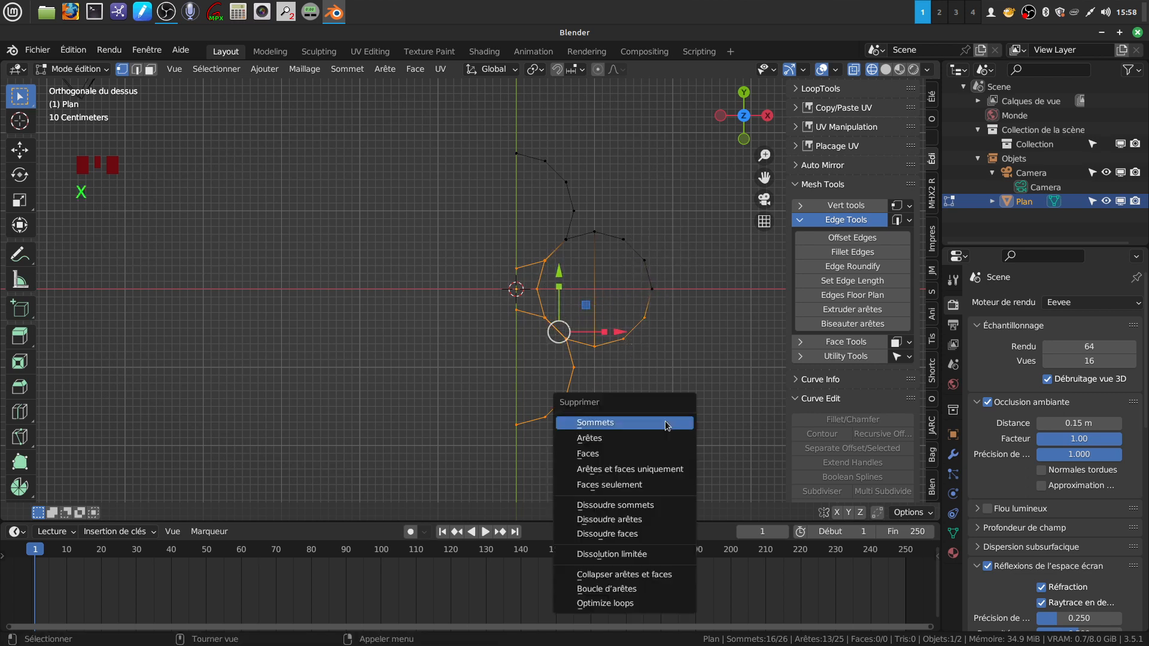
click(647, 424)
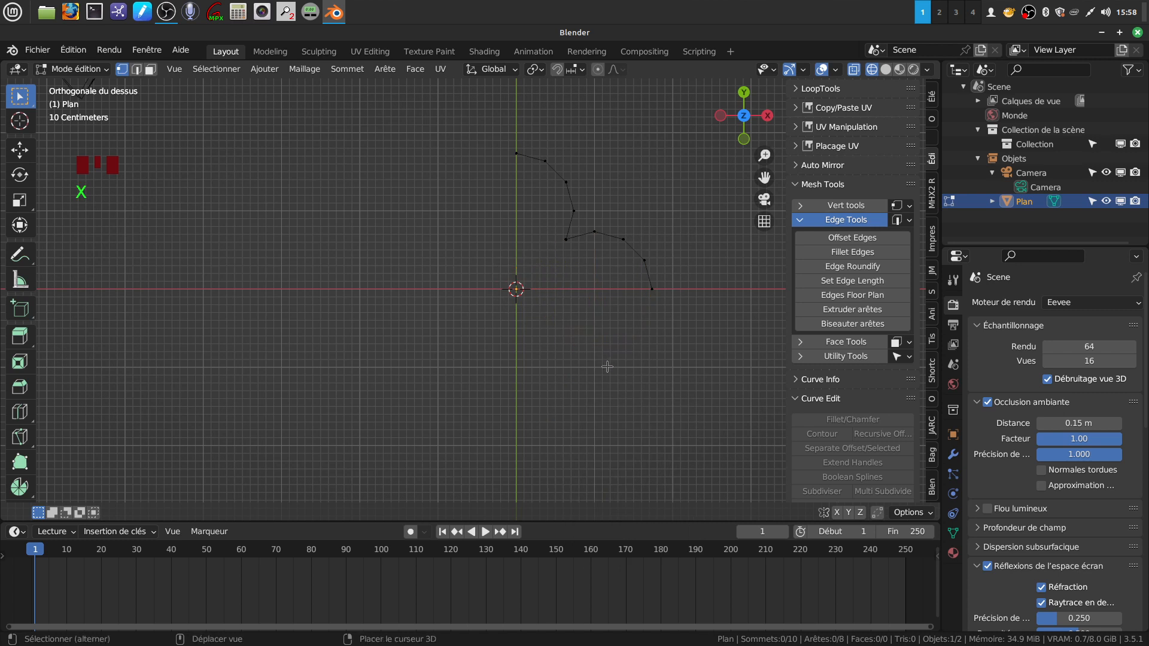
Merge the two overlapping vertices at the inner corner between the two arcs at their center.
shift+scroll(610, 348, up, 2)
shift+middle_drag(618, 363, 527, 402)
scroll(540, 438, up, 5)
scroll(595, 349, up, 2)
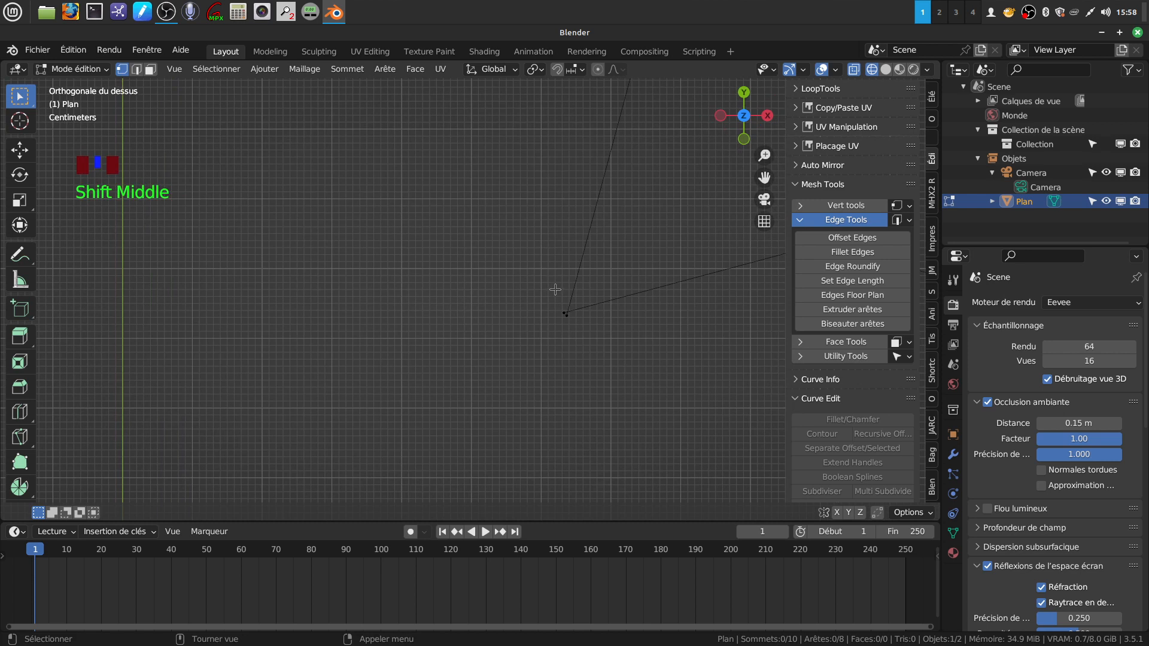
drag(556, 293, 592, 355)
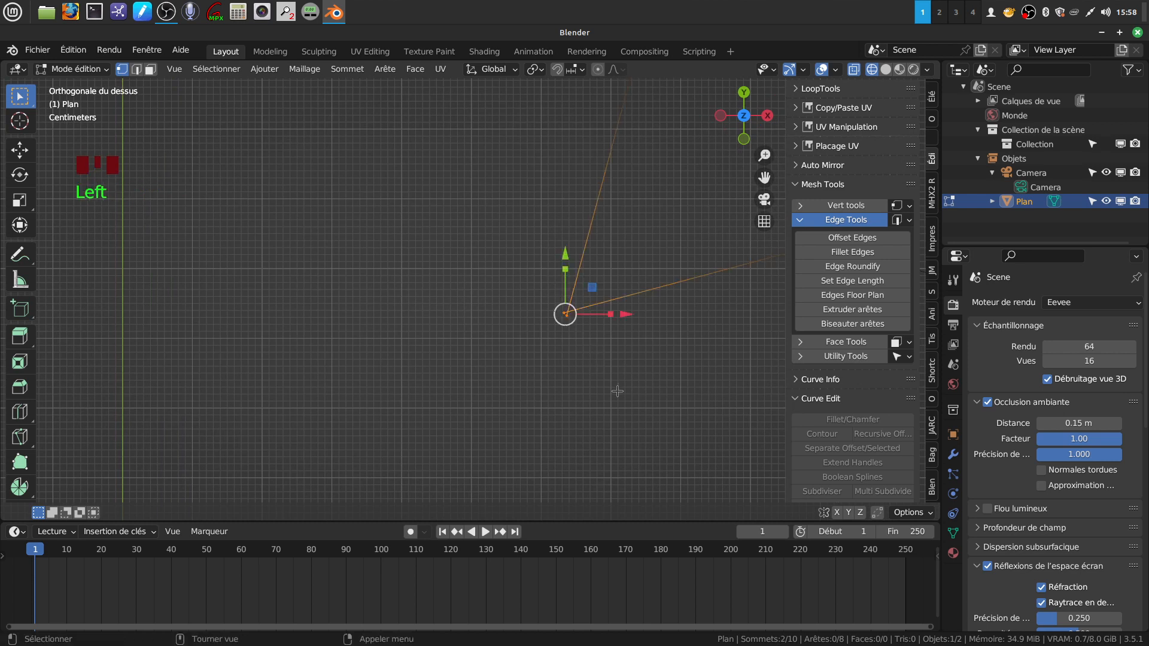
scroll(617, 391, down, 1)
key(m)
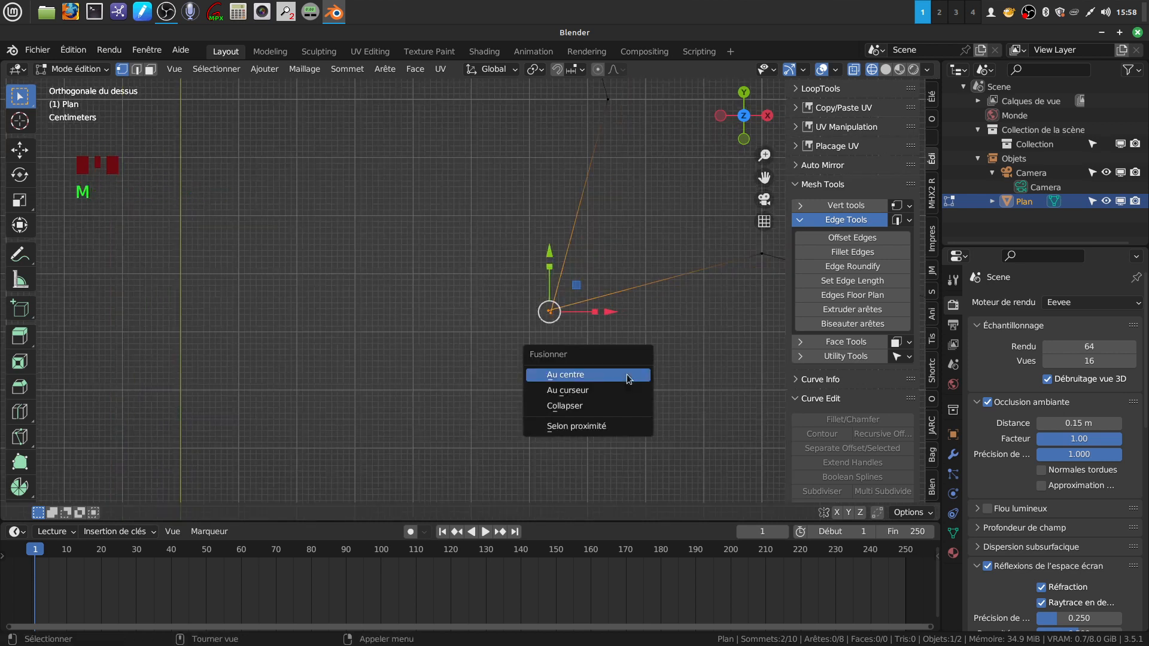
click(619, 374)
scroll(508, 383, down, 10)
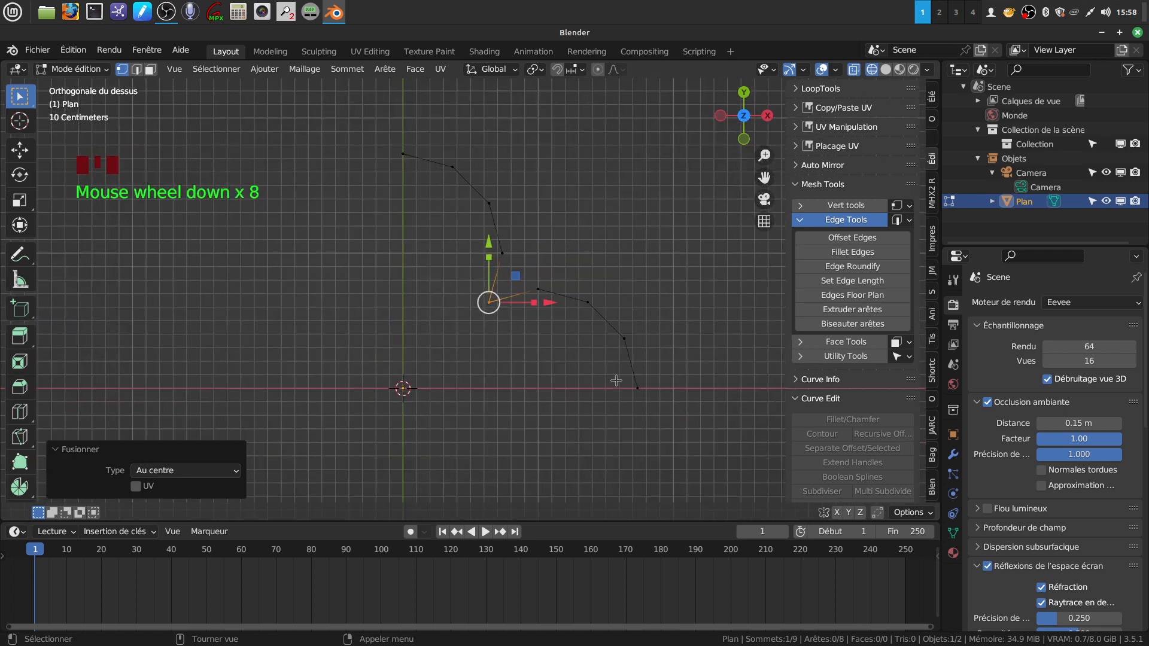
shift+middle_drag(508, 383, 526, 368)
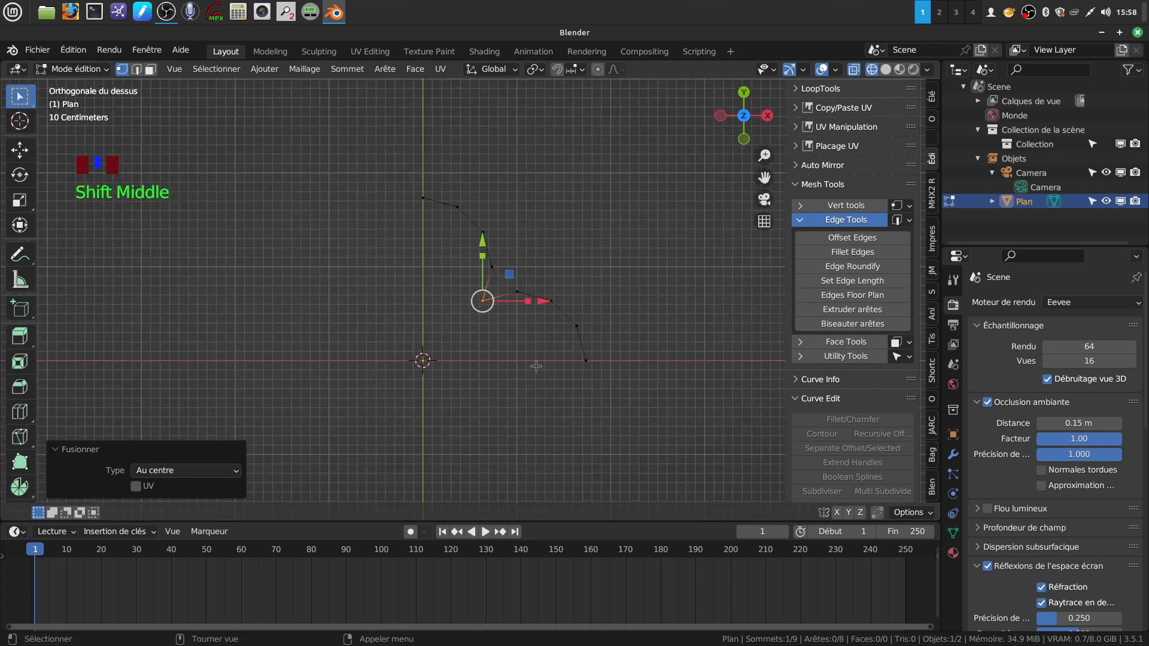
In Object Mode, add a Mirror modifier to the quarter contour on the X and Y axes with clipping (Découpage) on.
key(a)
key(a)
key(Tab)
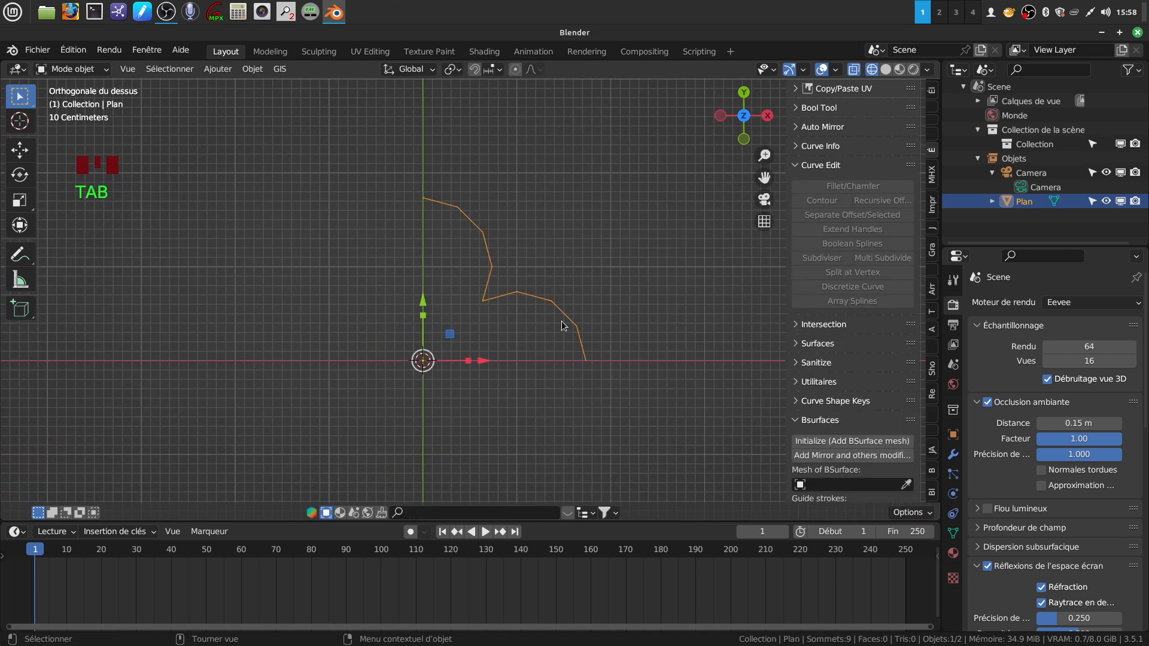
click(954, 455)
click(1133, 309)
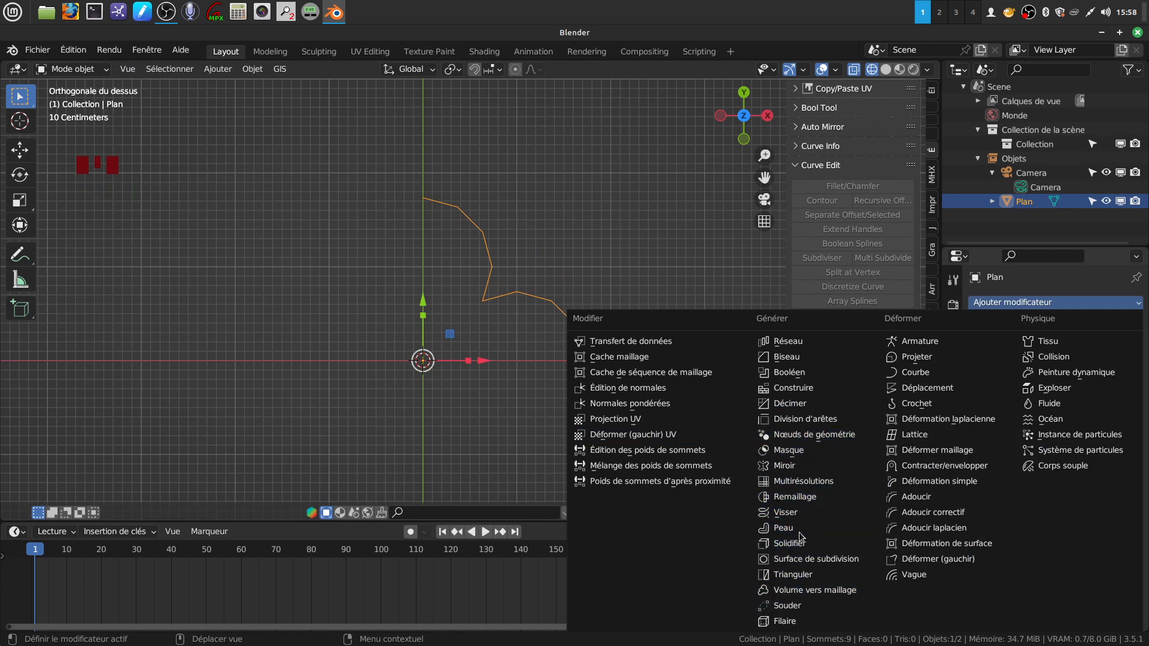
click(804, 466)
click(1078, 347)
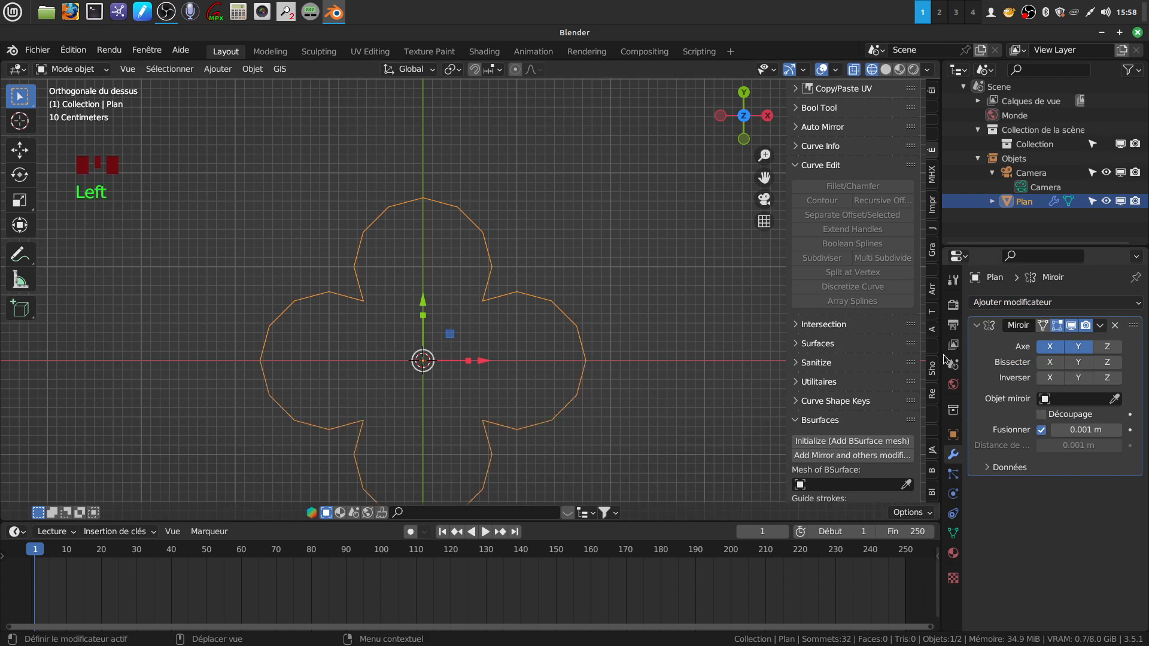
scroll(597, 384, down, 2)
scroll(537, 405, up, 2)
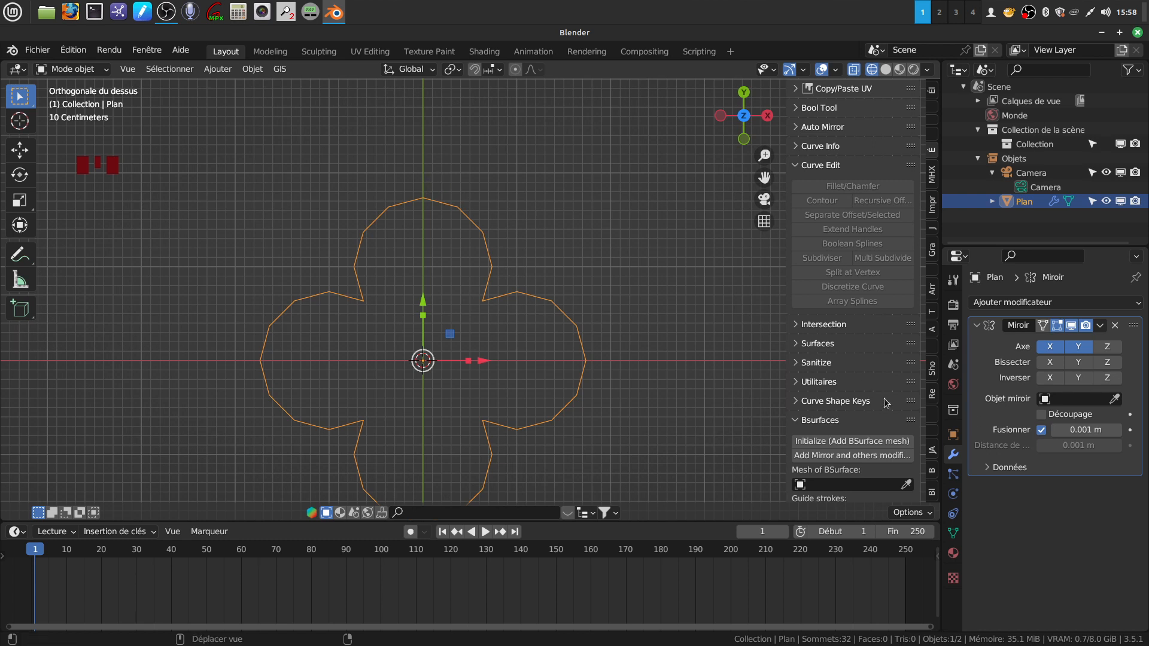
click(1043, 414)
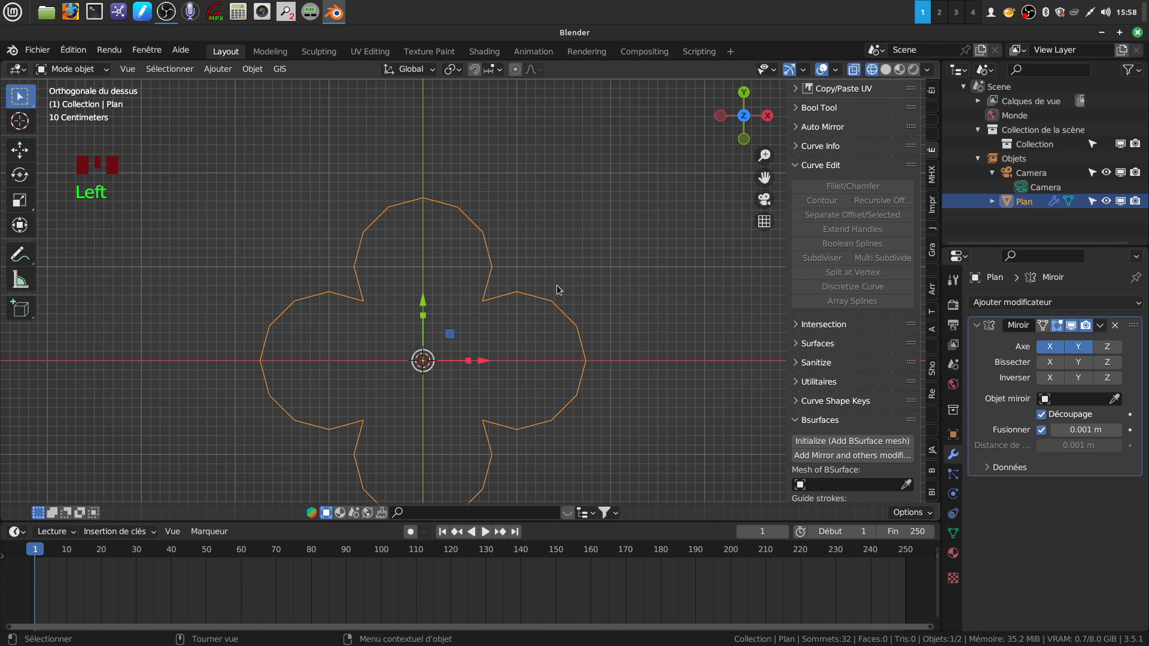
Apply the Mirror modifier to make the four-lobed outline real geometry.
scroll(560, 289, down, 2)
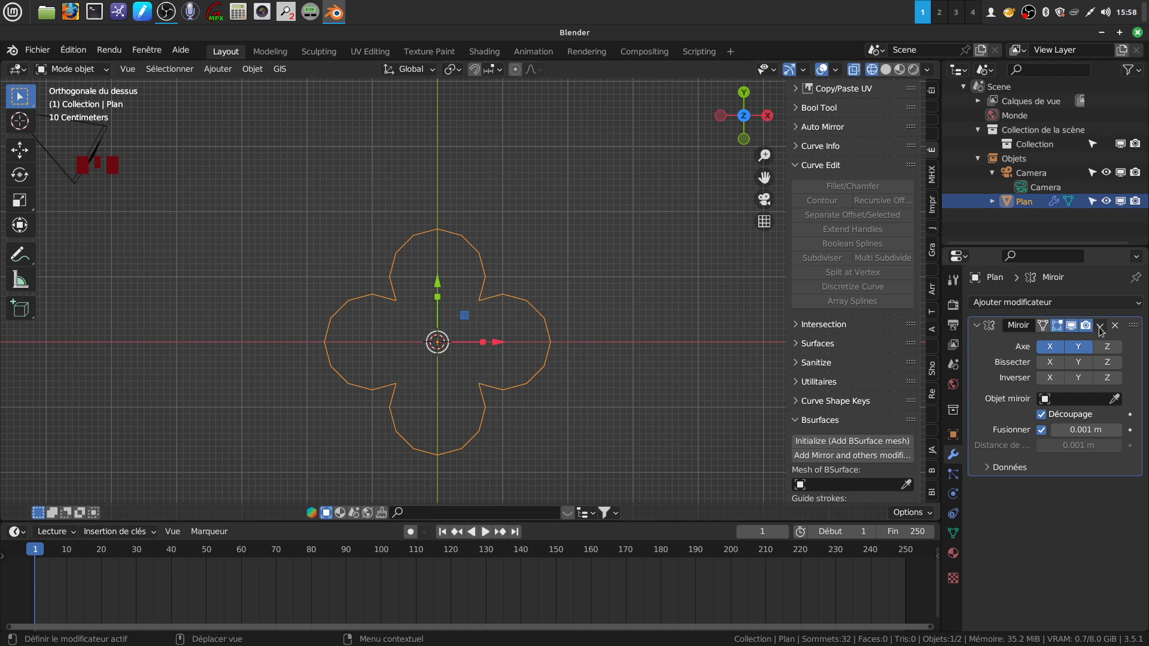
click(1077, 349)
click(1101, 329)
click(1032, 344)
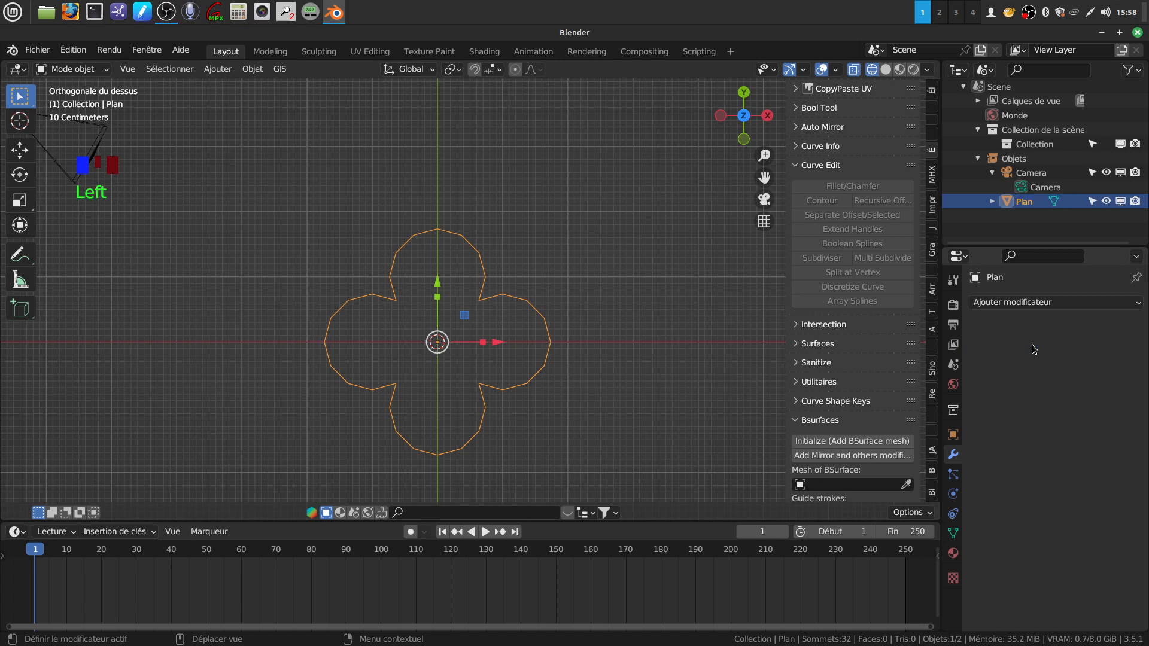
In Edit Mode, apply Offset Edges to the whole outline with a width of 0.33 to add an outer contour.
key(Tab)
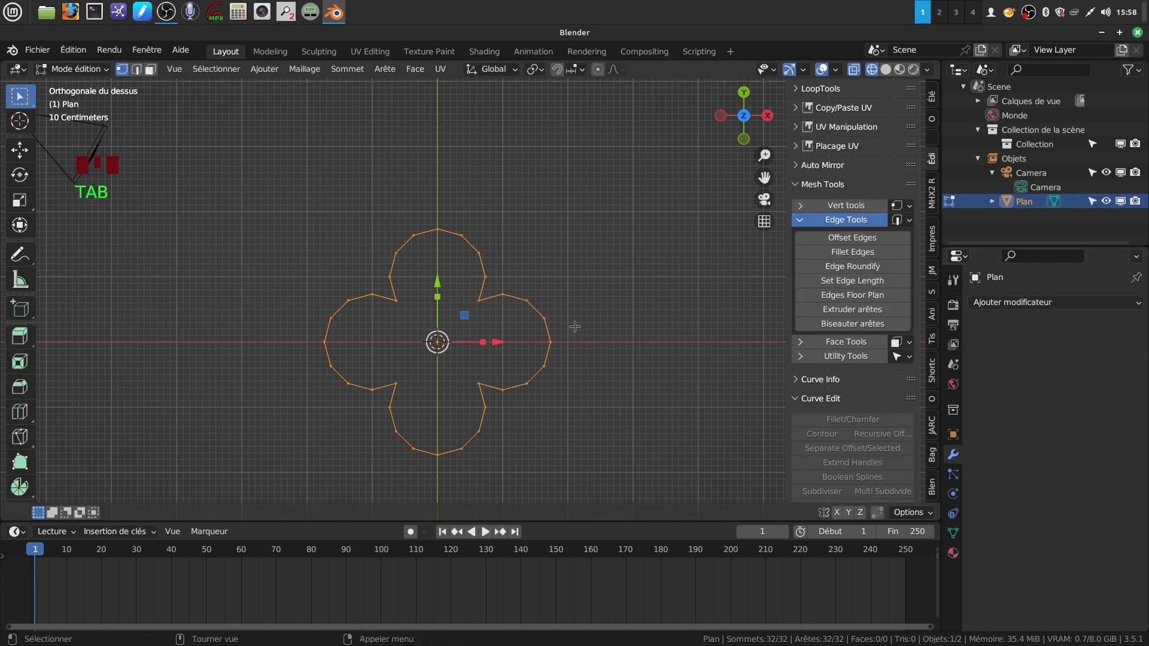
click(848, 239)
scroll(475, 287, up, 2)
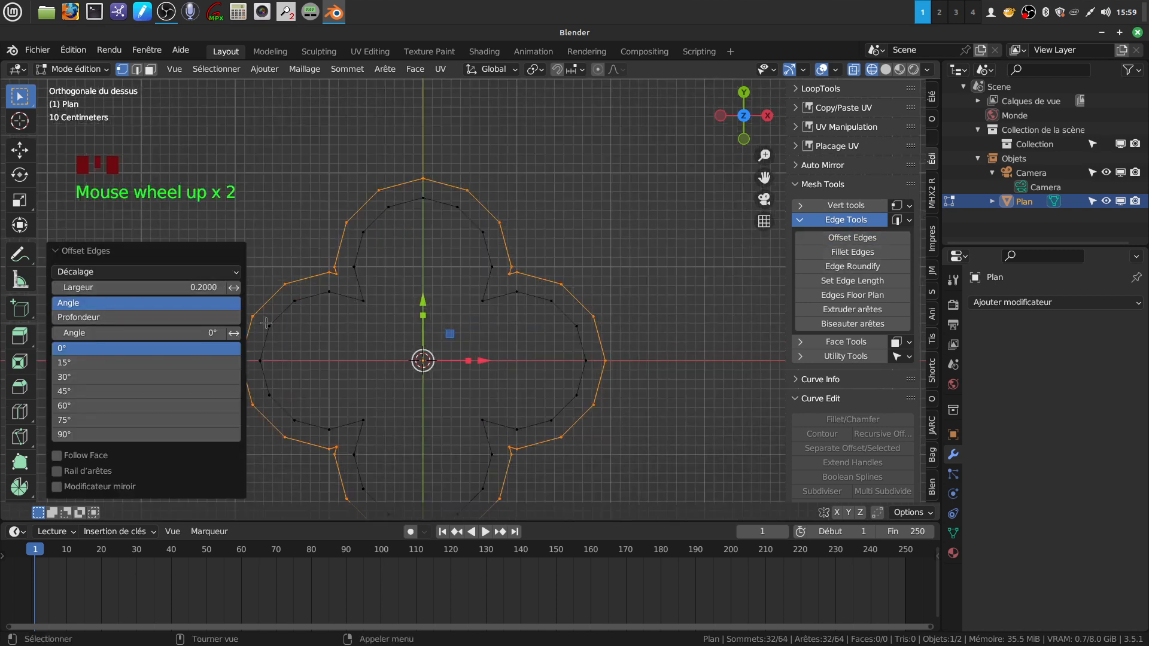
click(85, 288)
drag(84, 287, 669, 283)
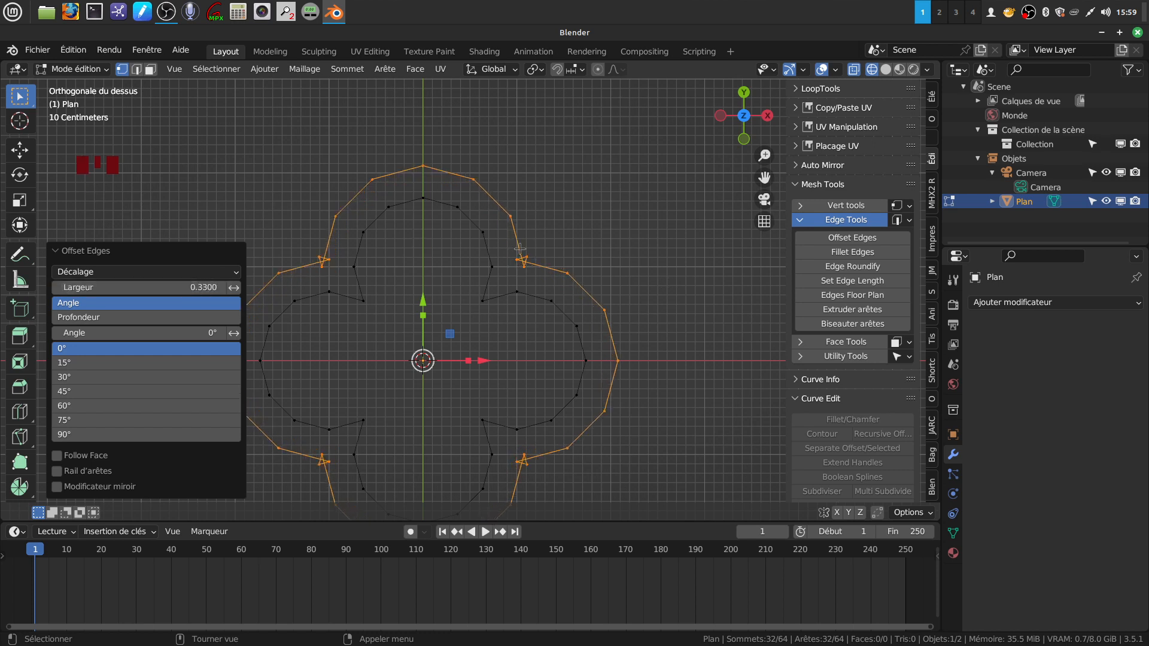
scroll(551, 292, down, 3)
shift+middle_drag(581, 373, 584, 328)
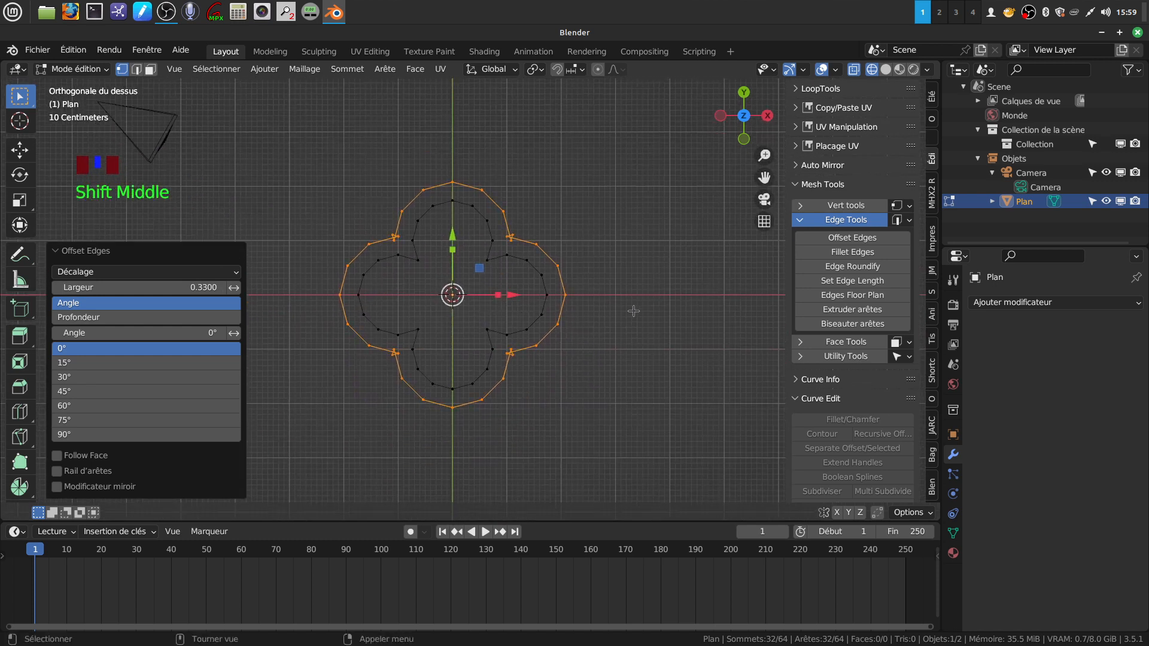
Delete the vertices of both contours outside the upper-right quarter.
key(a)
key(a)
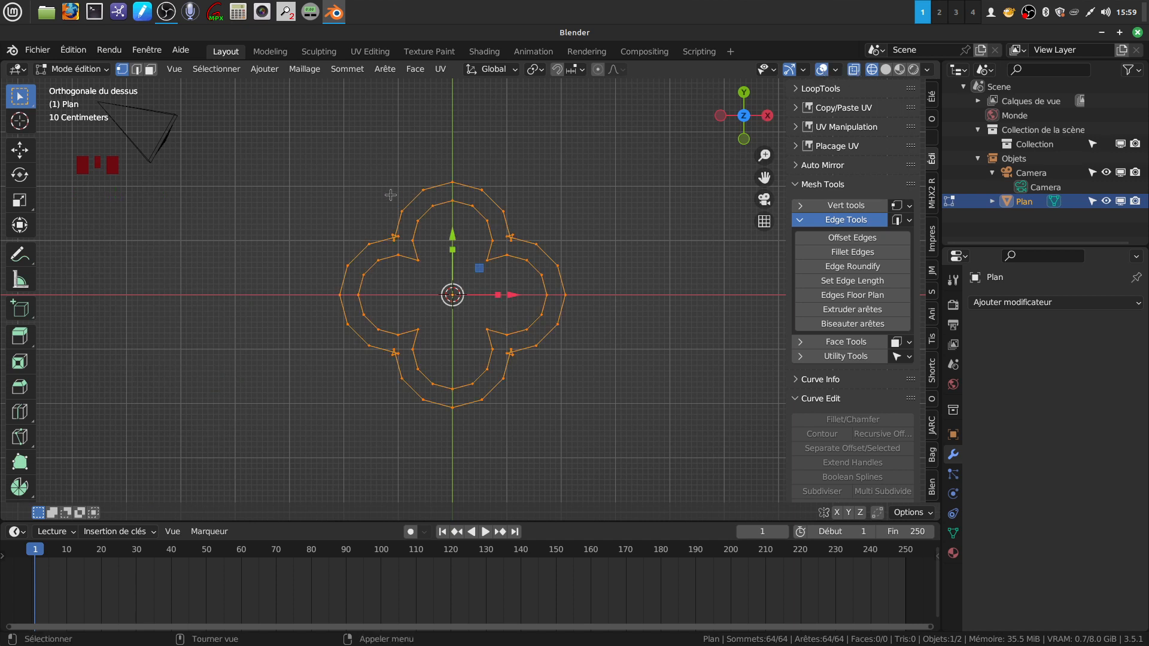
key(c)
right_click(290, 204)
key(alt+a)
key(c)
mouse_move(372, 218)
mouse_down()
mouse_move(397, 200)
mouse_move(362, 329)
mouse_move(422, 386)
mouse_move(457, 405)
mouse_move(501, 355)
mouse_move(541, 351)
mouse_up()
right_click(600, 395)
scroll(593, 382, up, 1)
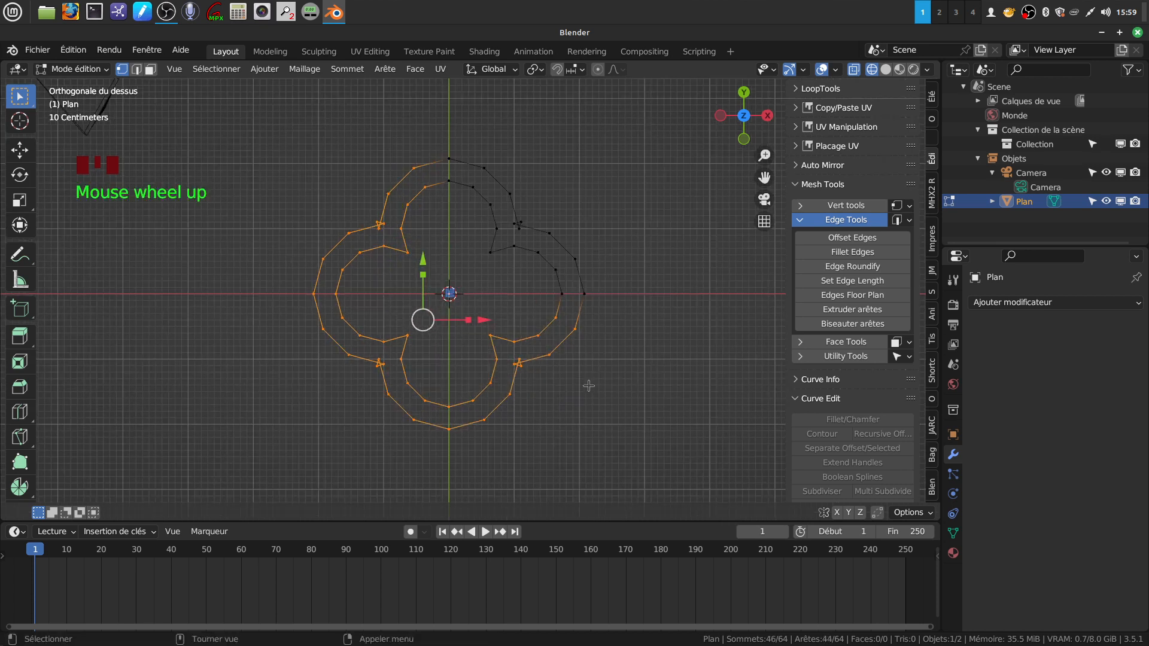
key(x)
click(568, 390)
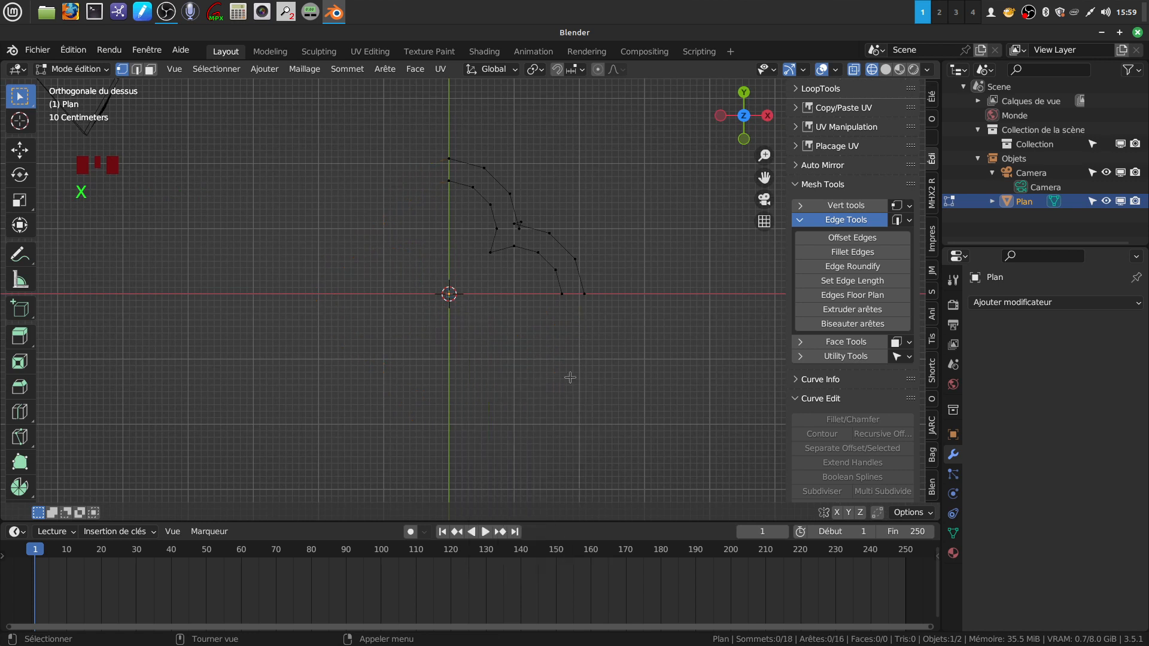
Return to Object Mode and add a Mirror modifier on the X and Y axes to the double quarter contour.
scroll(589, 340, up, 2)
shift+middle_drag(590, 338, 564, 324)
key(Tab)
scroll(597, 311, down, 4)
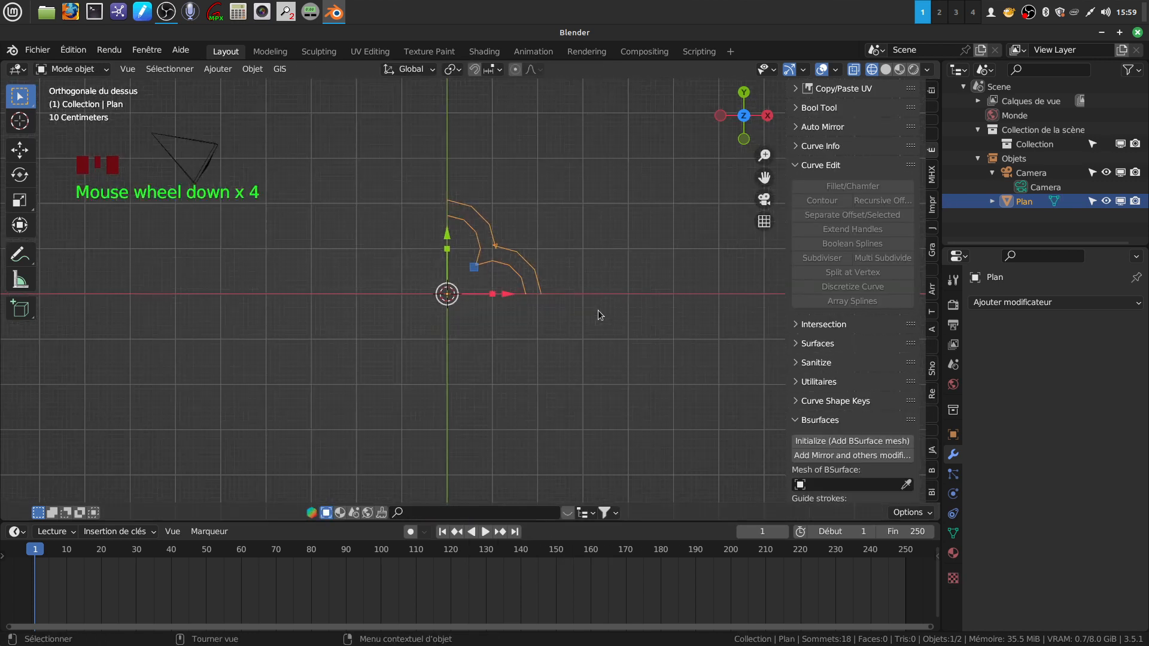
click(1136, 306)
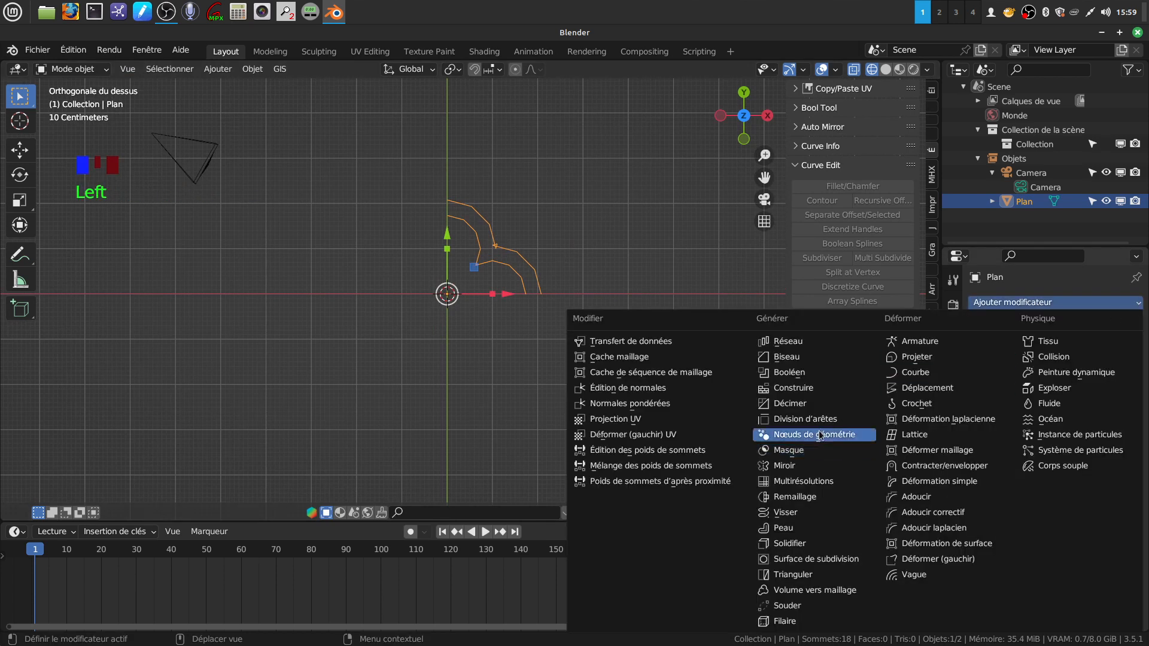
click(810, 465)
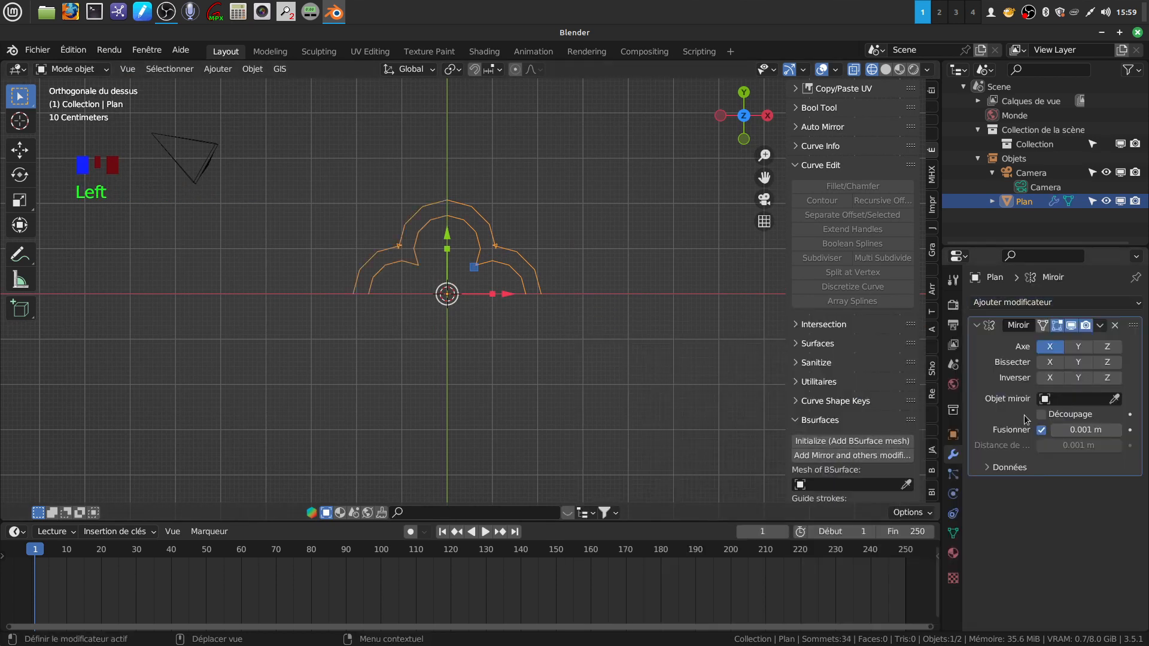
click(1079, 347)
scroll(586, 367, up, 4)
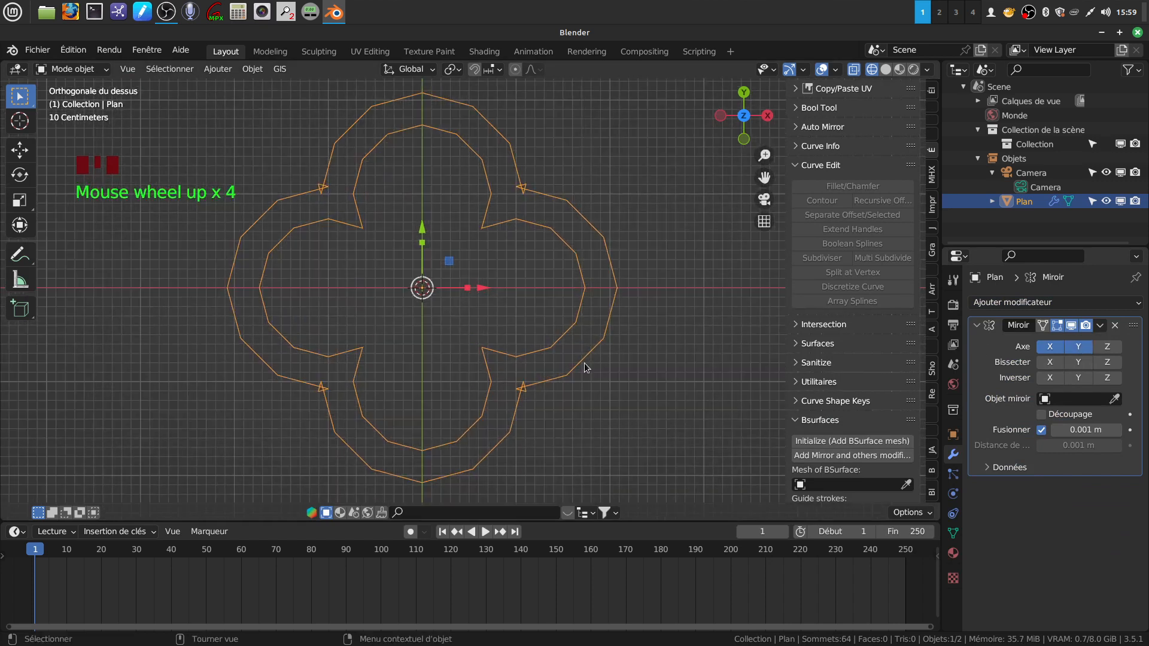
In Edit Mode, merge the three crossing vertices at the outer contour's corner between the lobes at their center.
shift+middle_drag(579, 347, 528, 317)
scroll(532, 304, up, 3)
key(Tab)
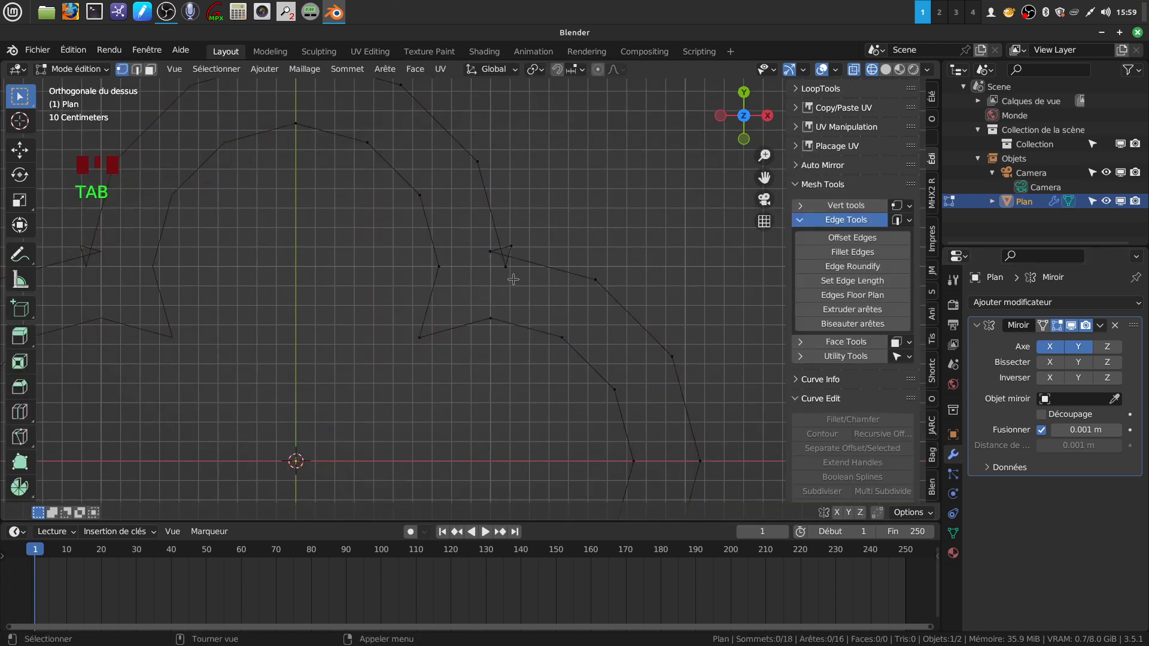
key(c)
click(526, 265)
right_click(554, 221)
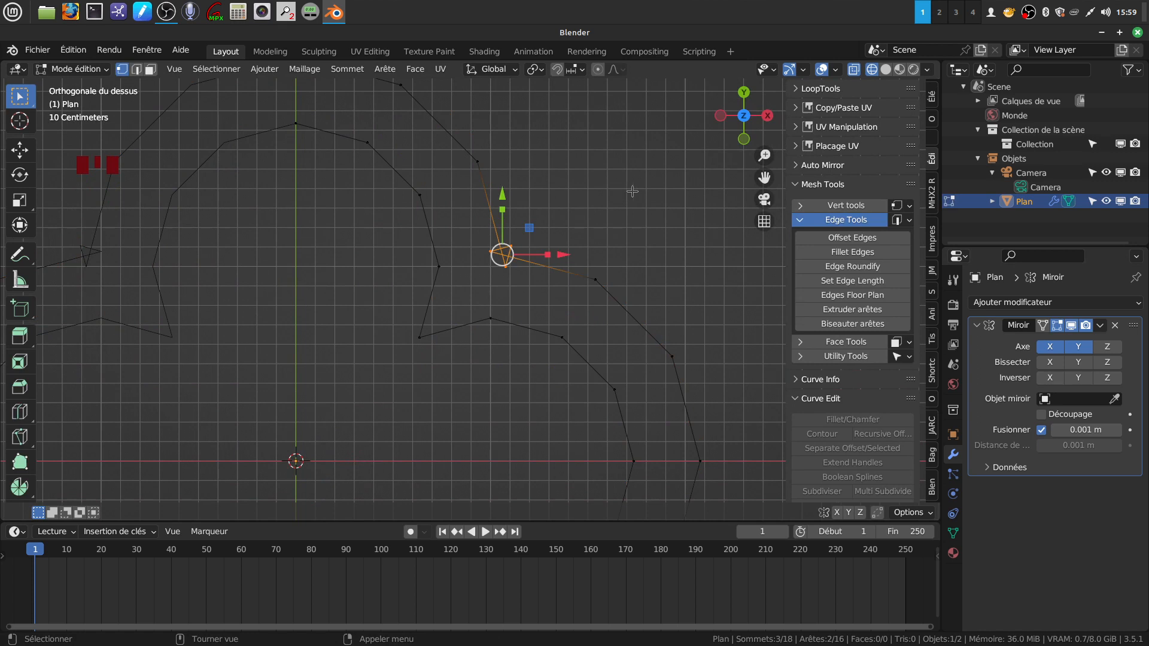
key(m)
click(622, 199)
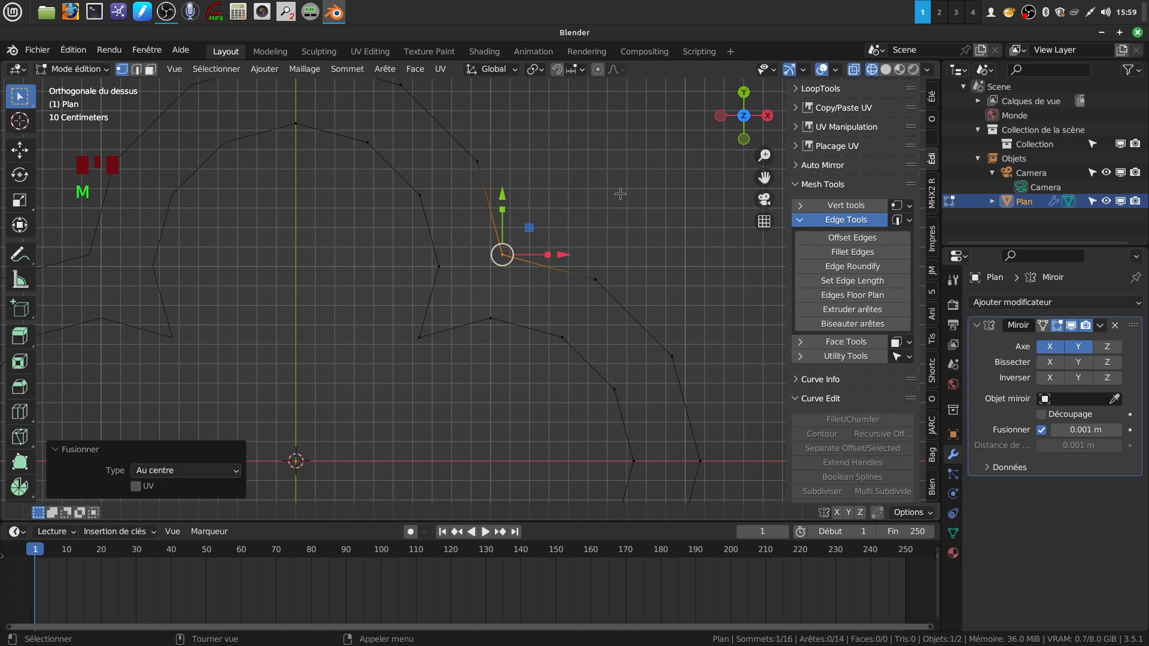
In edge selection, fill the first two faces between the inner and outer contours from the top of the upper lobe, and turn off X-ray.
scroll(564, 301, down, 1)
shift+middle_drag(561, 304, 577, 321)
shift+middle_drag(501, 300, 553, 305)
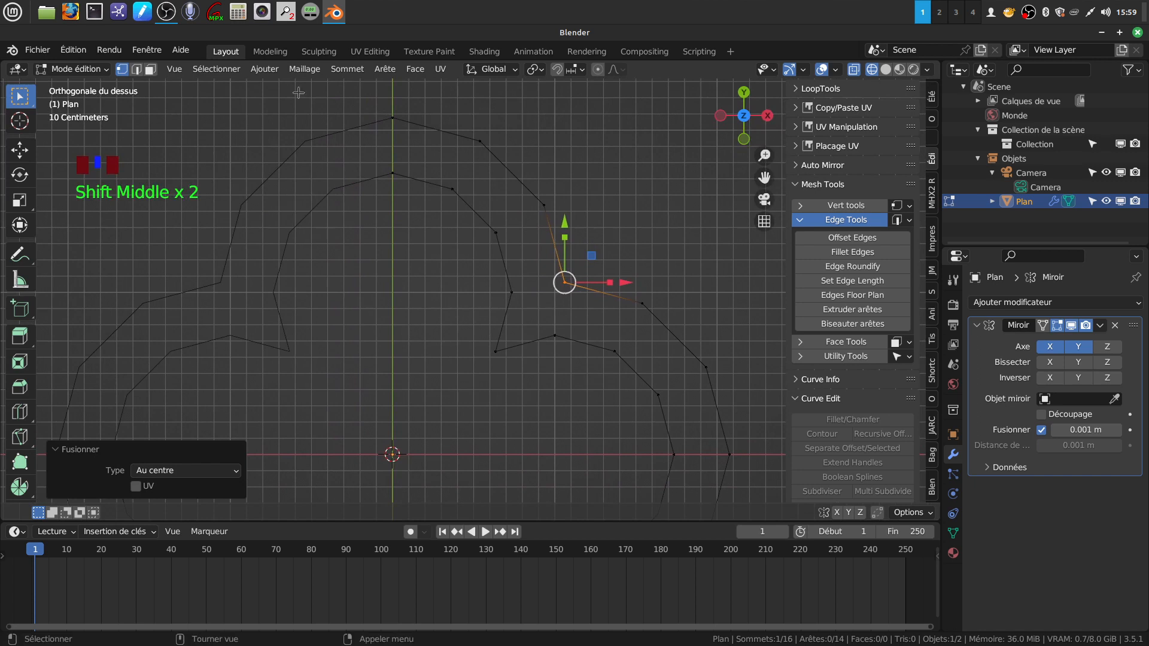
click(136, 69)
click(440, 126)
shift+click(432, 183)
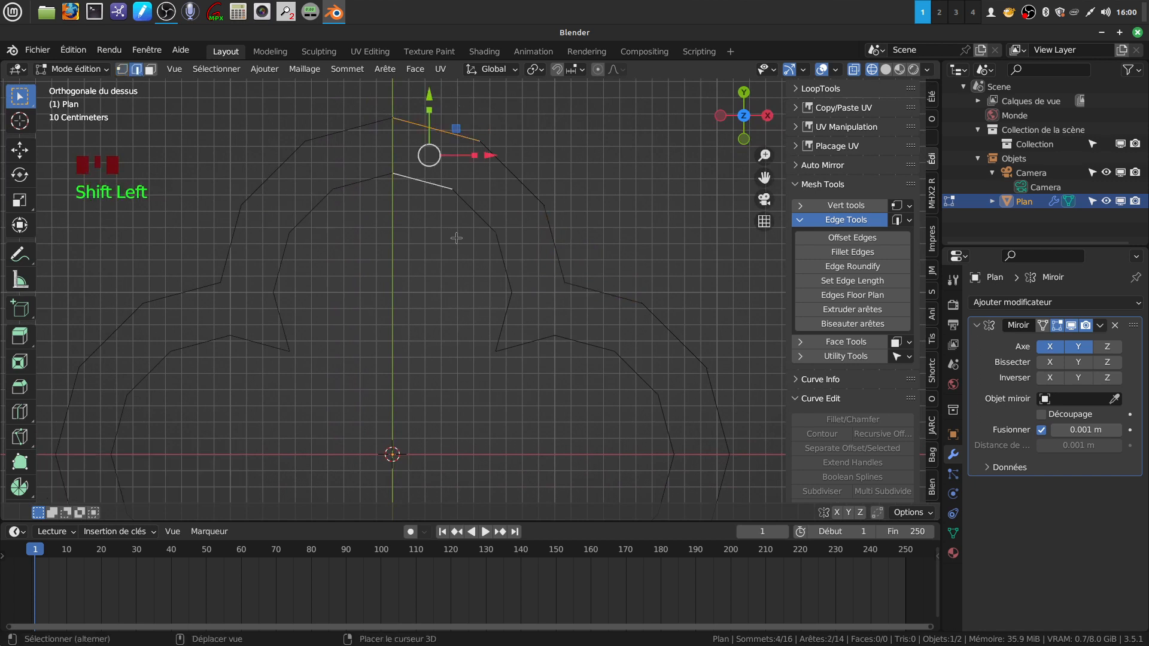
key(f)
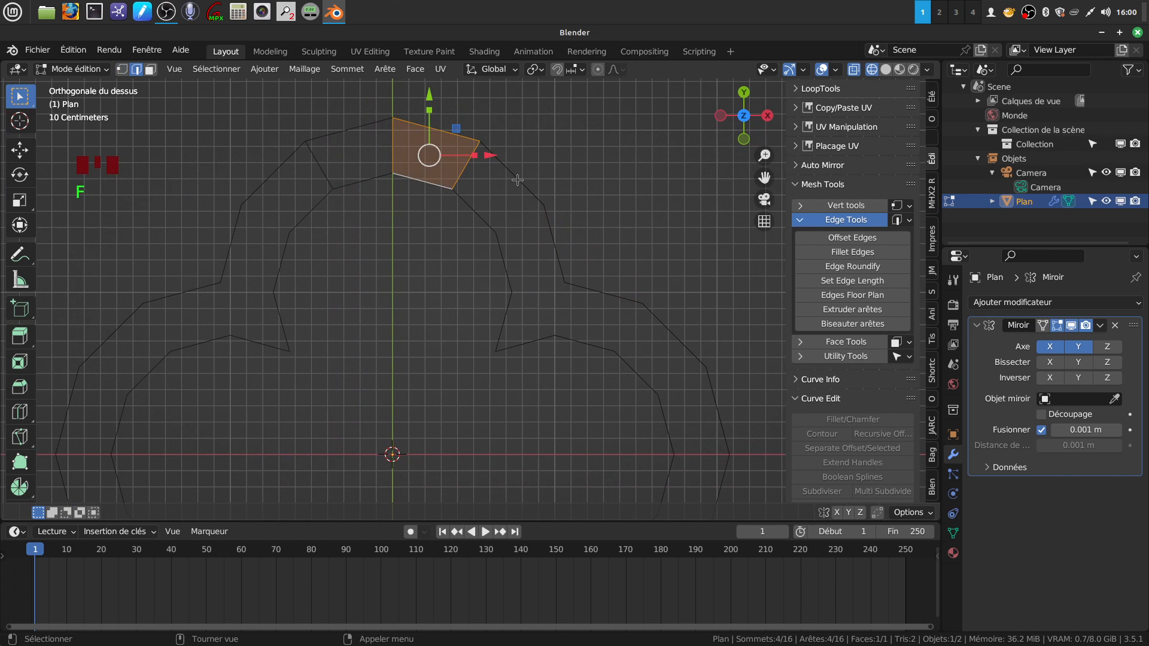
click(517, 180)
shift+click(477, 220)
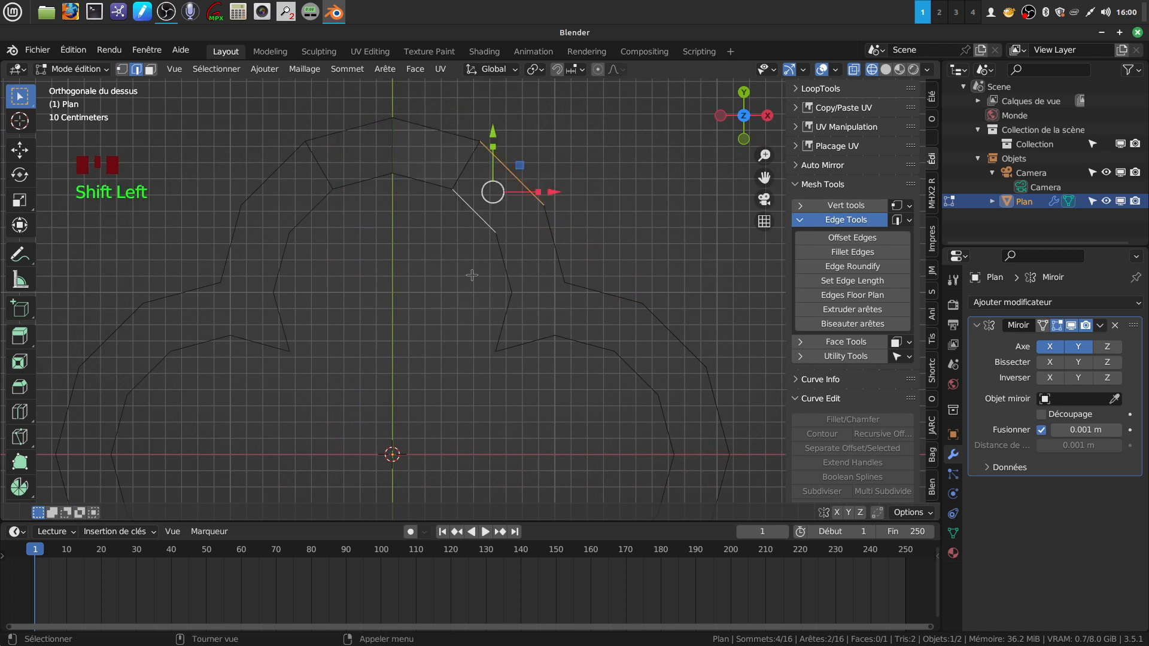
key(f)
key(alt+z)
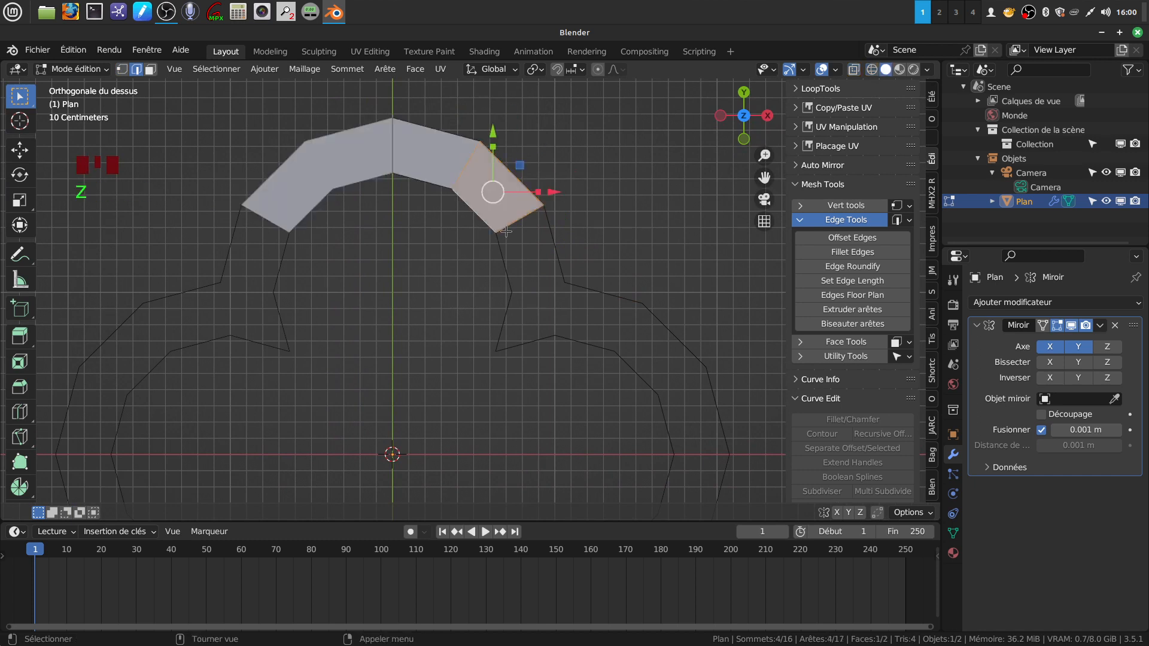
Fill a face between the contours on each side of the open corner between the upper and right lobes.
click(551, 243)
shift+click(504, 262)
shift+middle_drag(505, 261, 503, 235)
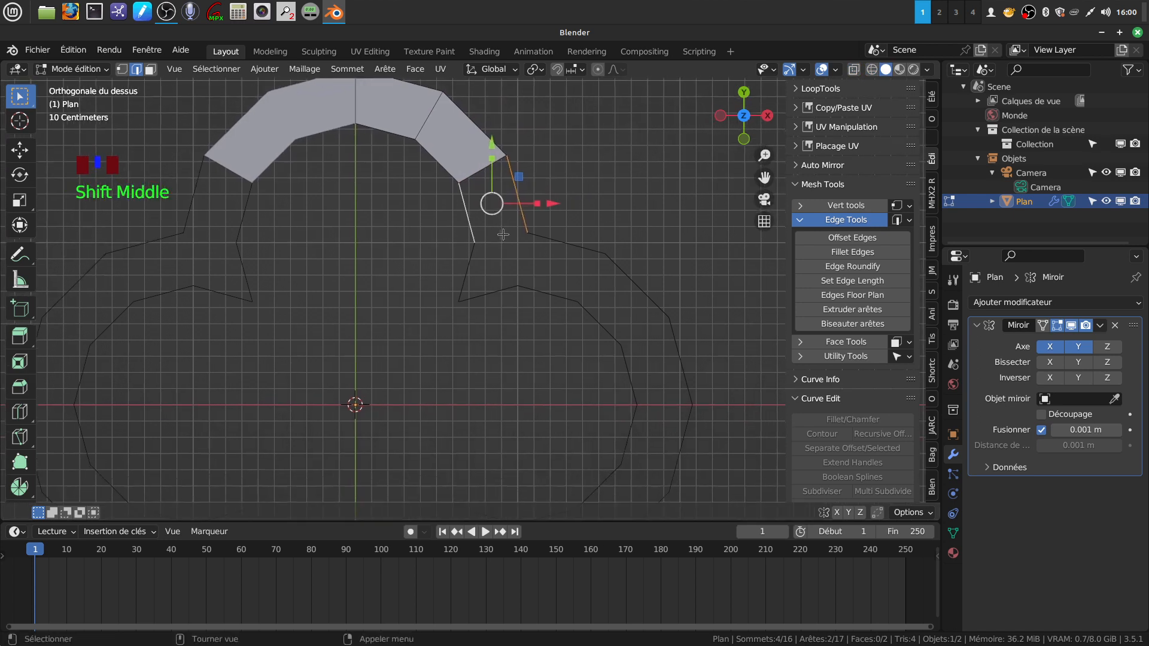
key(f)
click(560, 243)
shift+click(542, 295)
key(f)
Fill the four-sided corner gap between the two lobes with a face.
click(494, 243)
shift+click(474, 278)
shift+click(486, 296)
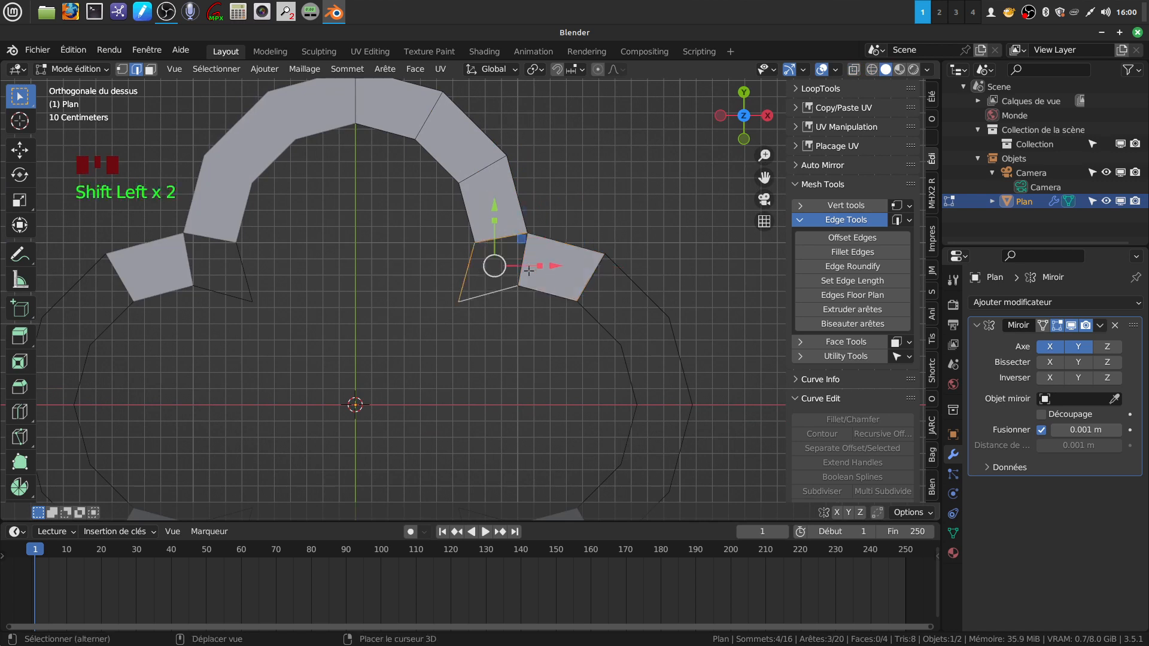
shift+click(534, 249)
key(f)
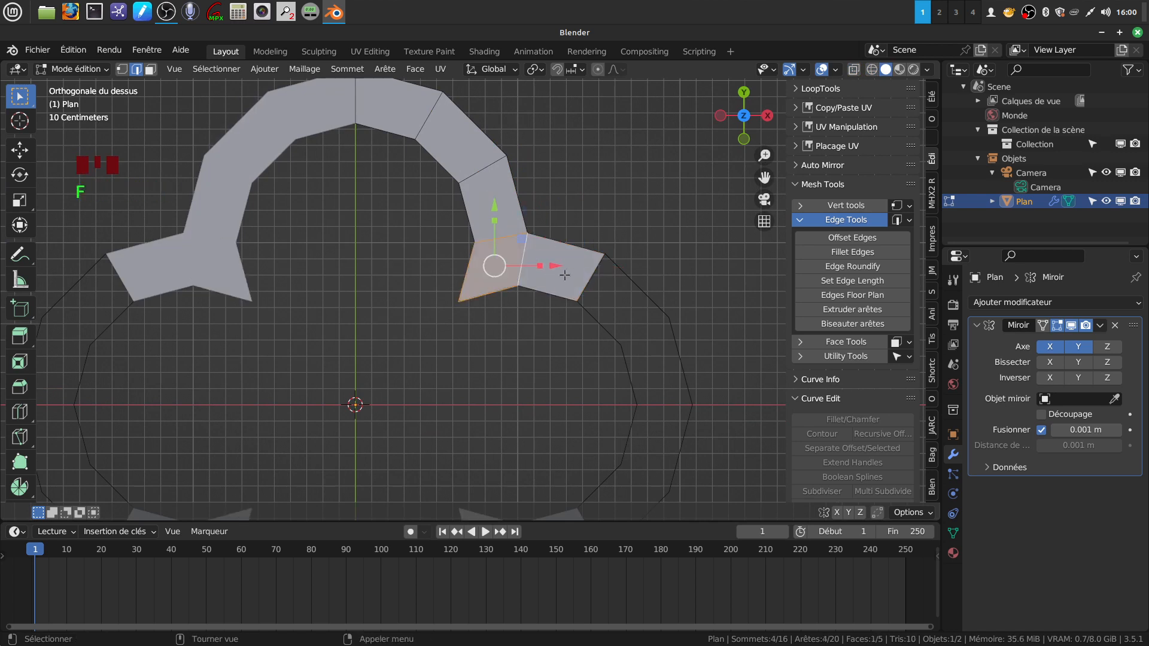
Fill the last two faces between the contours of the right lobe, down to the X axis.
scroll(557, 295, down, 3)
shift+middle_drag(551, 305, 528, 351)
scroll(534, 311, up, 3)
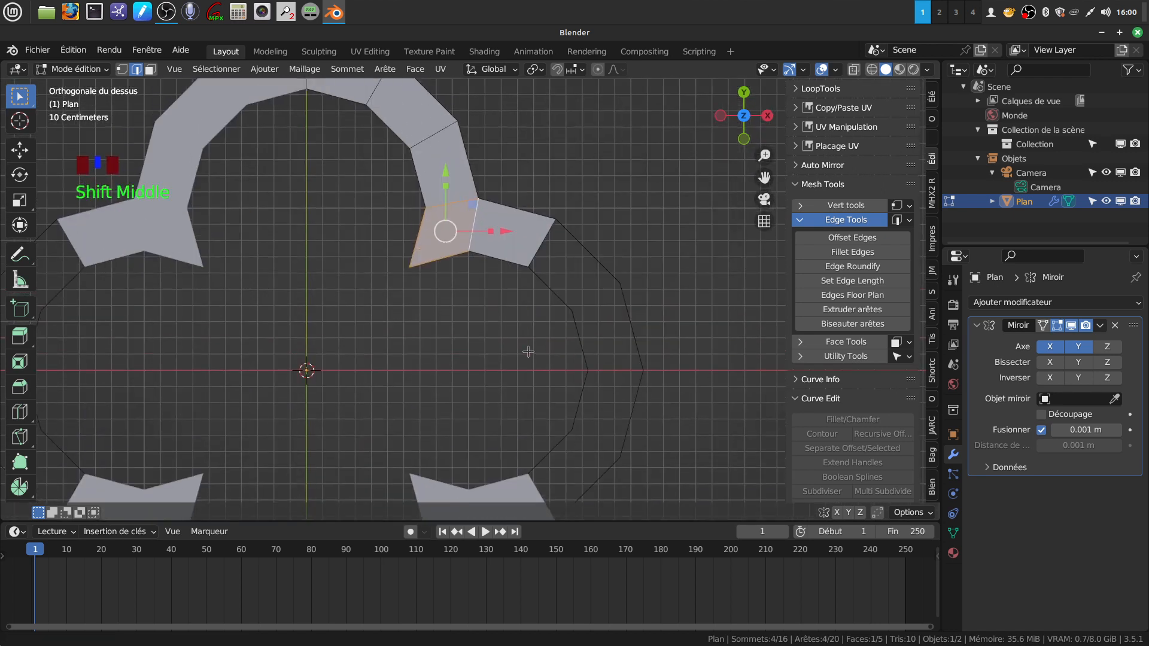
click(548, 283)
shift+click(594, 257)
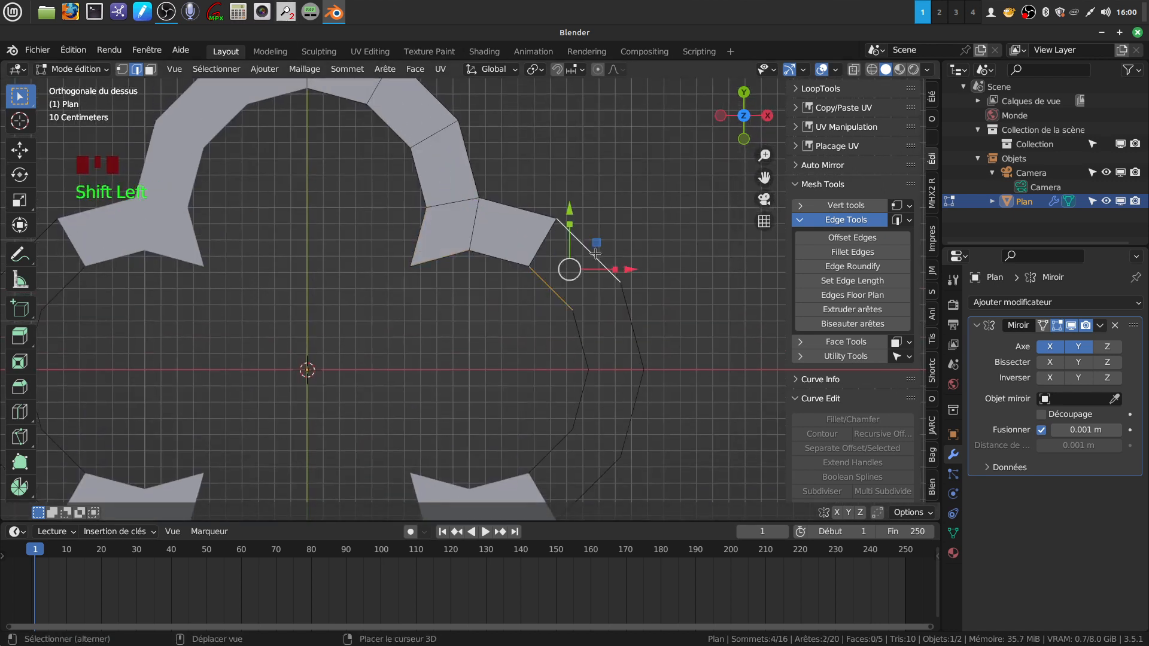
key(f)
click(580, 346)
shift+click(637, 346)
shift+middle_drag(641, 373, 640, 340)
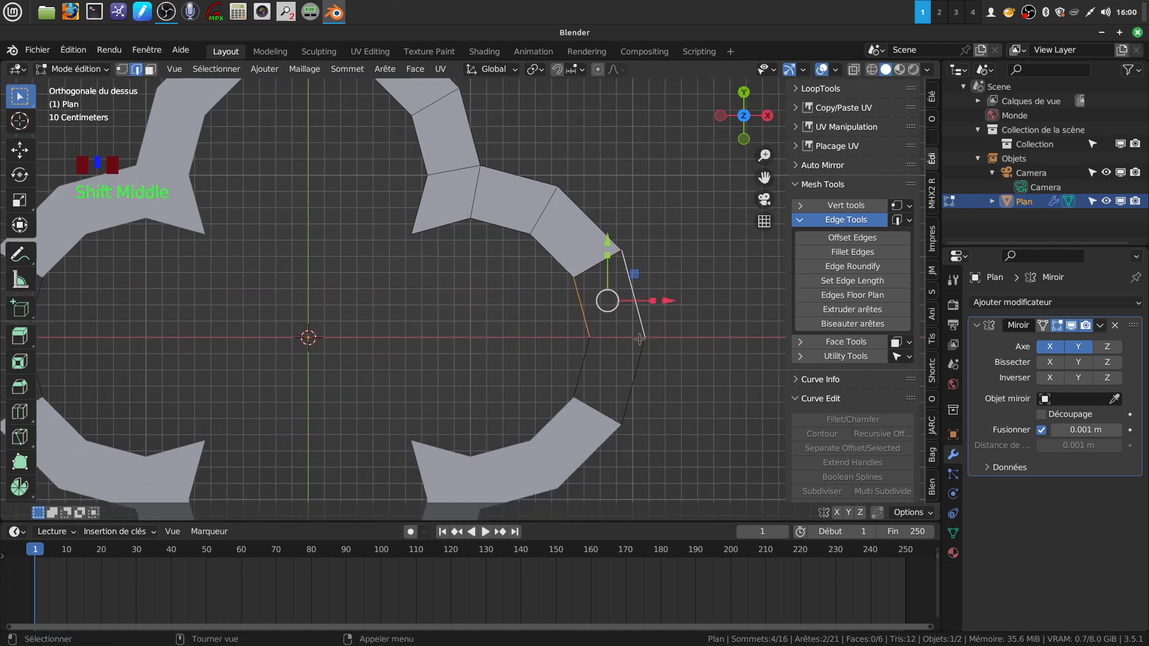
key(f)
scroll(604, 303, down, 3)
shift+middle_drag(330, 290, 446, 267)
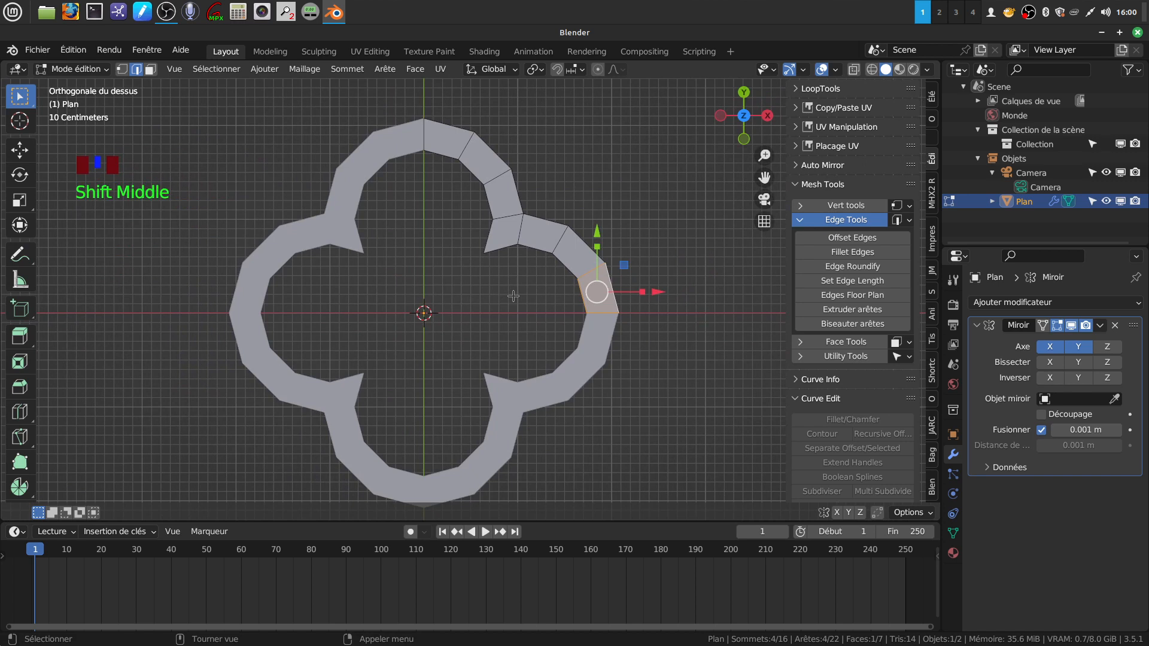
Apply the Mirror modifier in Object Mode and return to Edit Mode on the complete four-lobed ring.
key(Tab)
key(Tab)
scroll(528, 338, up, 2)
scroll(528, 338, down, 2)
shift+middle_drag(522, 331, 501, 310)
key(Tab)
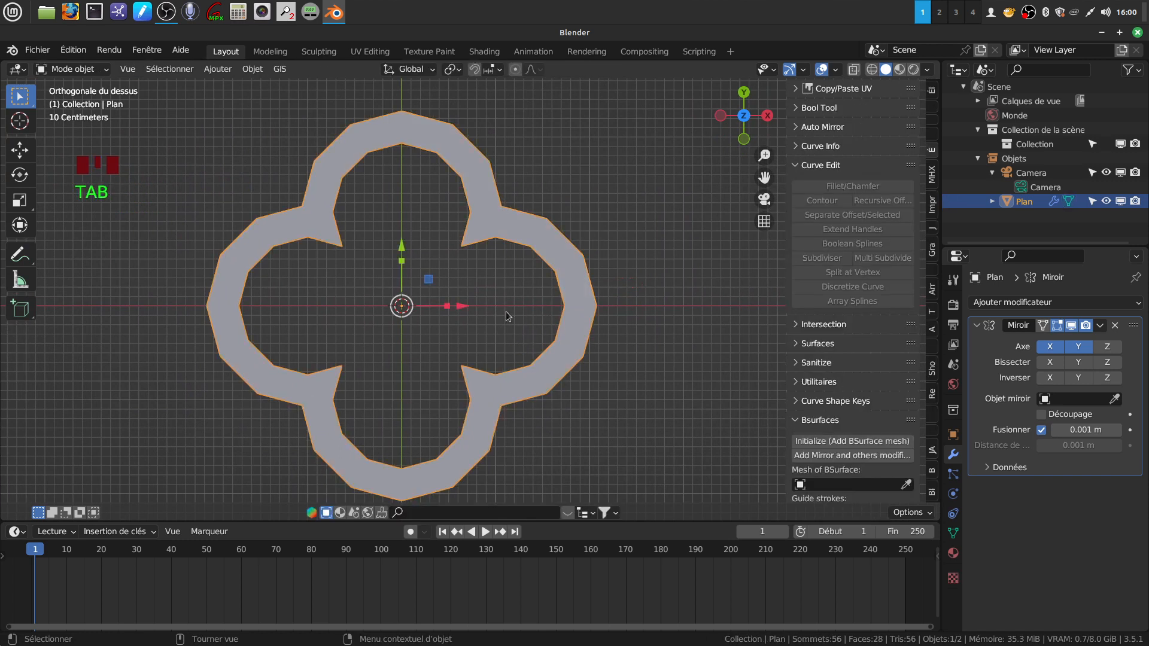
click(1099, 326)
click(1055, 343)
key(Tab)
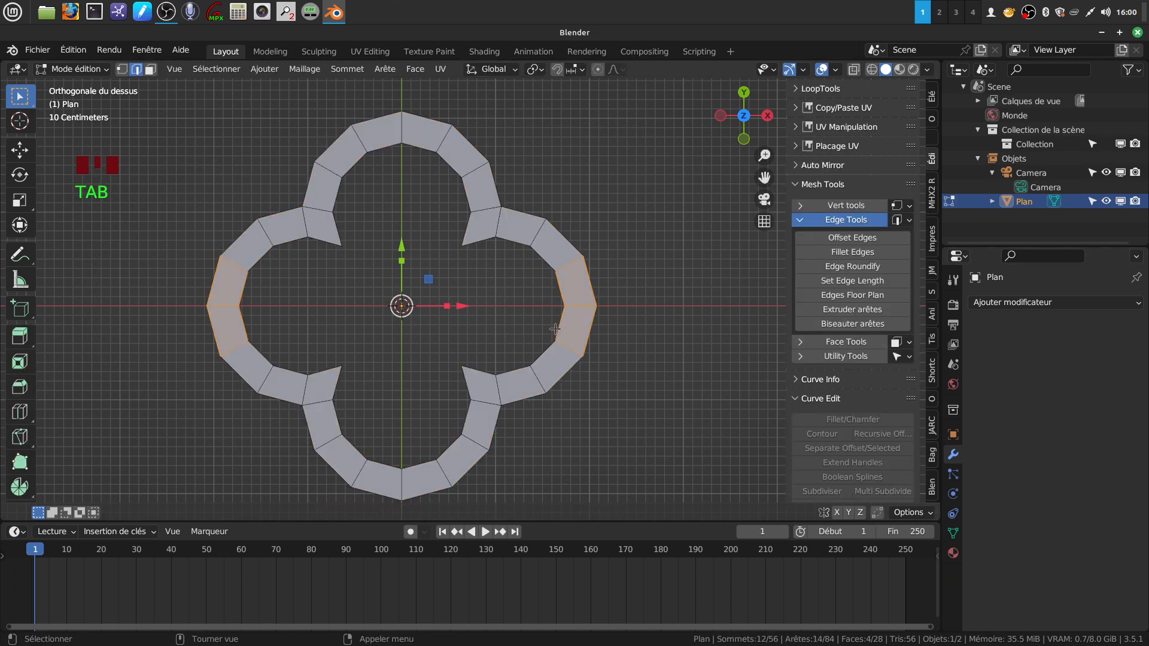
Select the whole ring mesh and merge its vertices by distance at 0.0001 m.
scroll(555, 329, down, 2)
shift+middle_drag(554, 329, 549, 309)
key(a)
key(a)
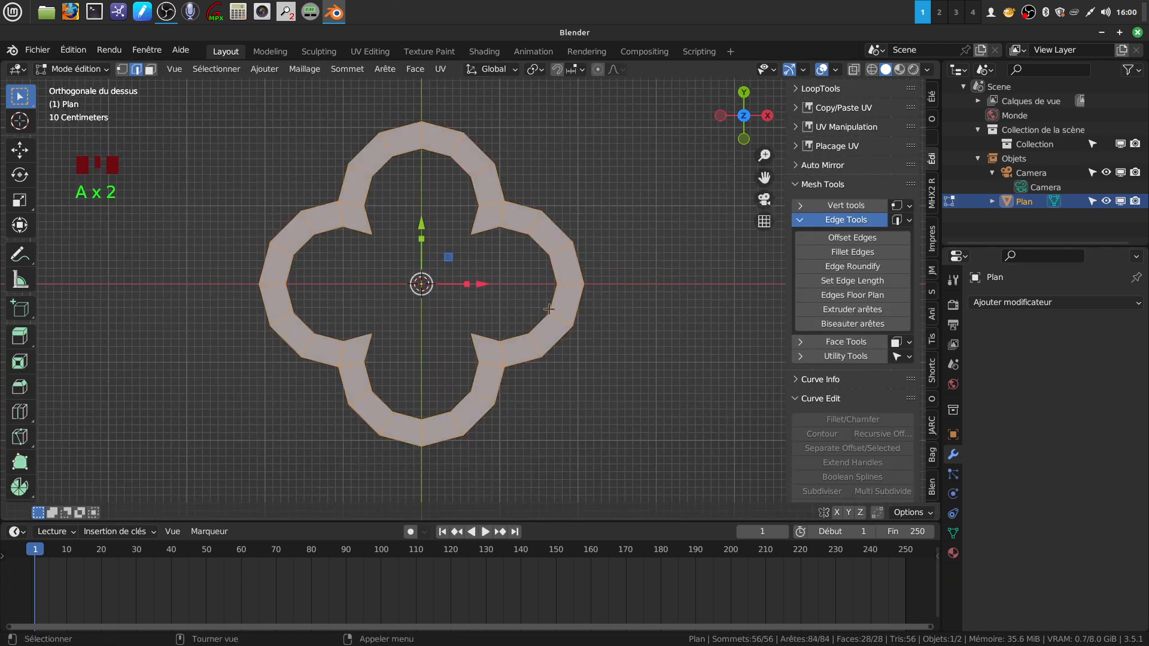
click(305, 70)
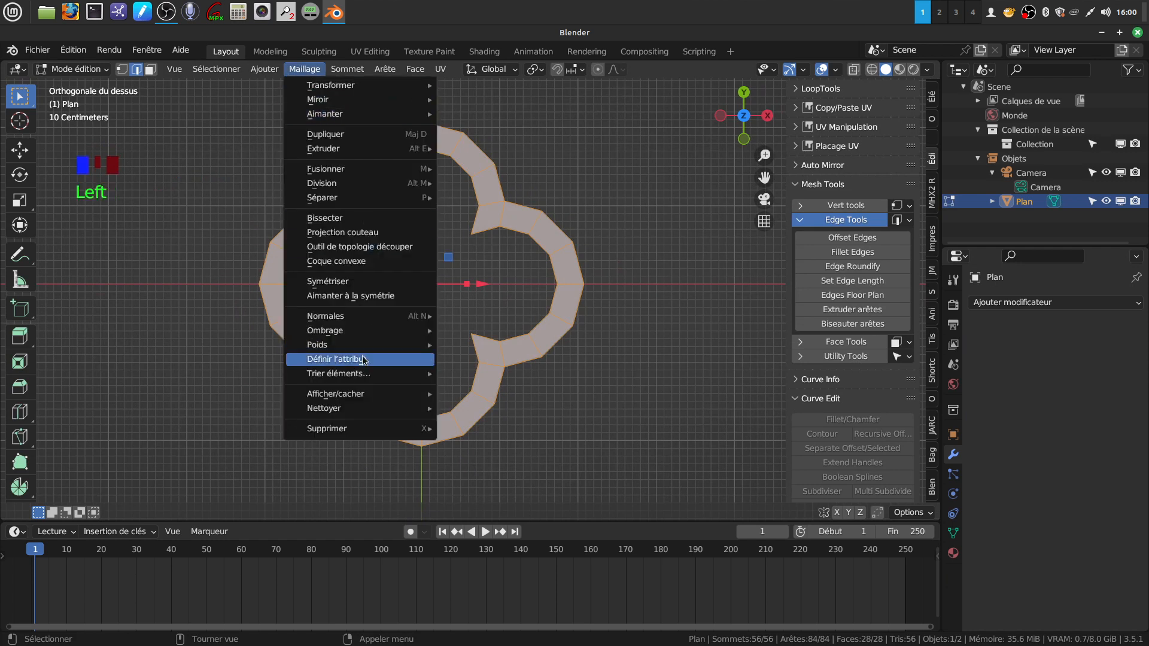
mouse_move(330, 327)
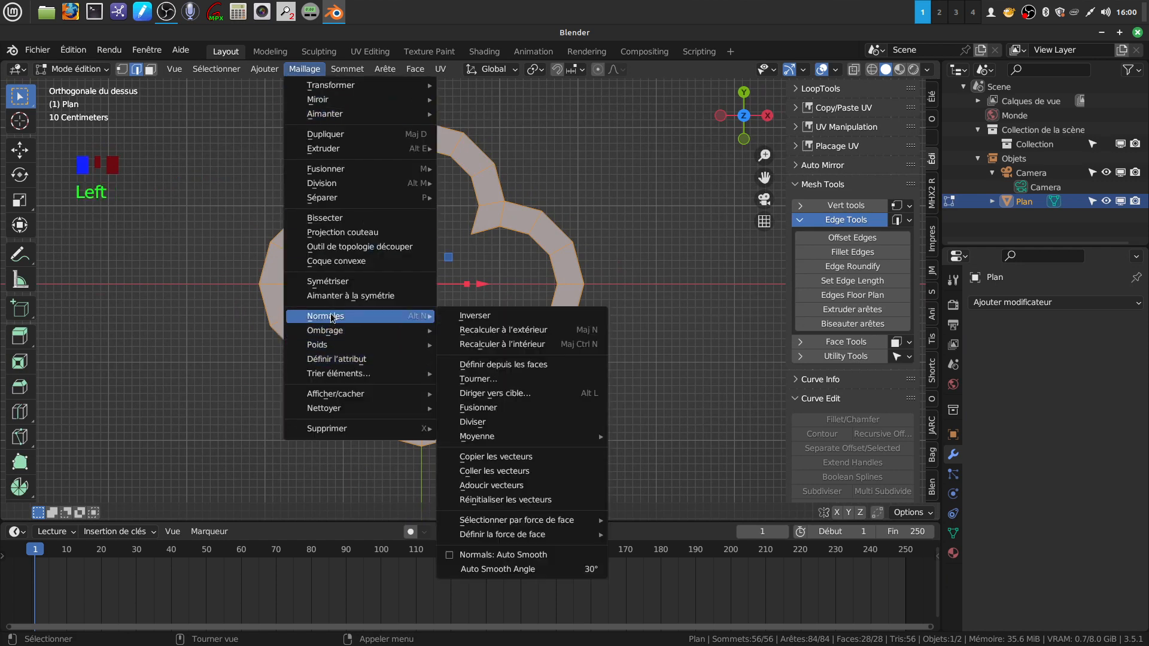
mouse_move(354, 409)
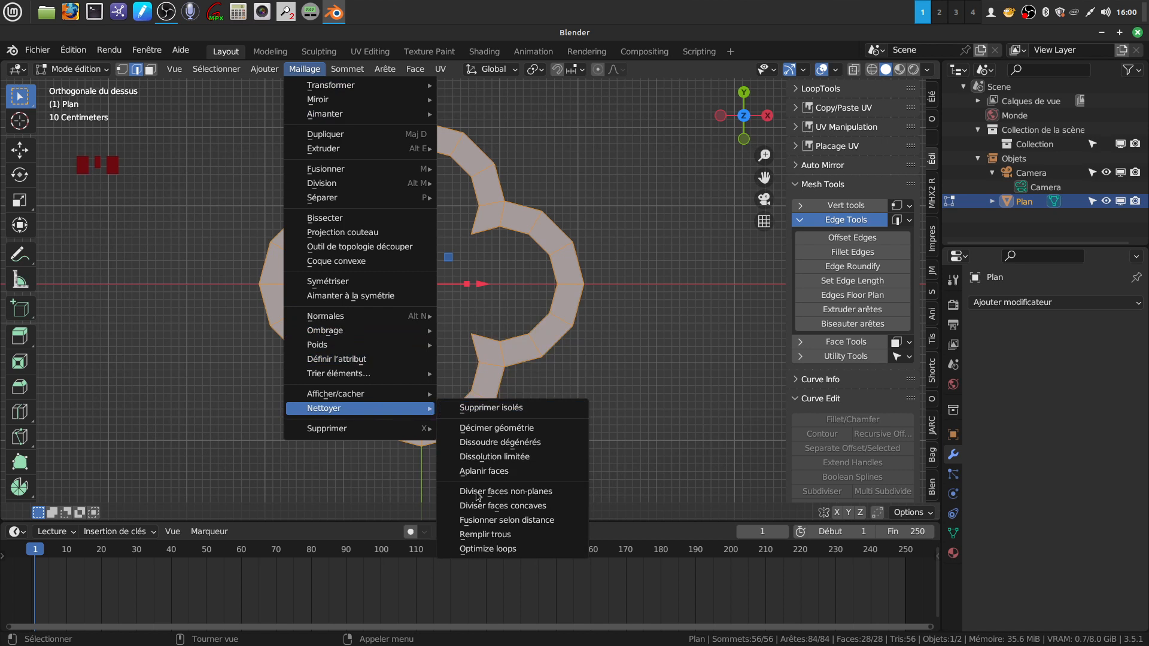
click(519, 524)
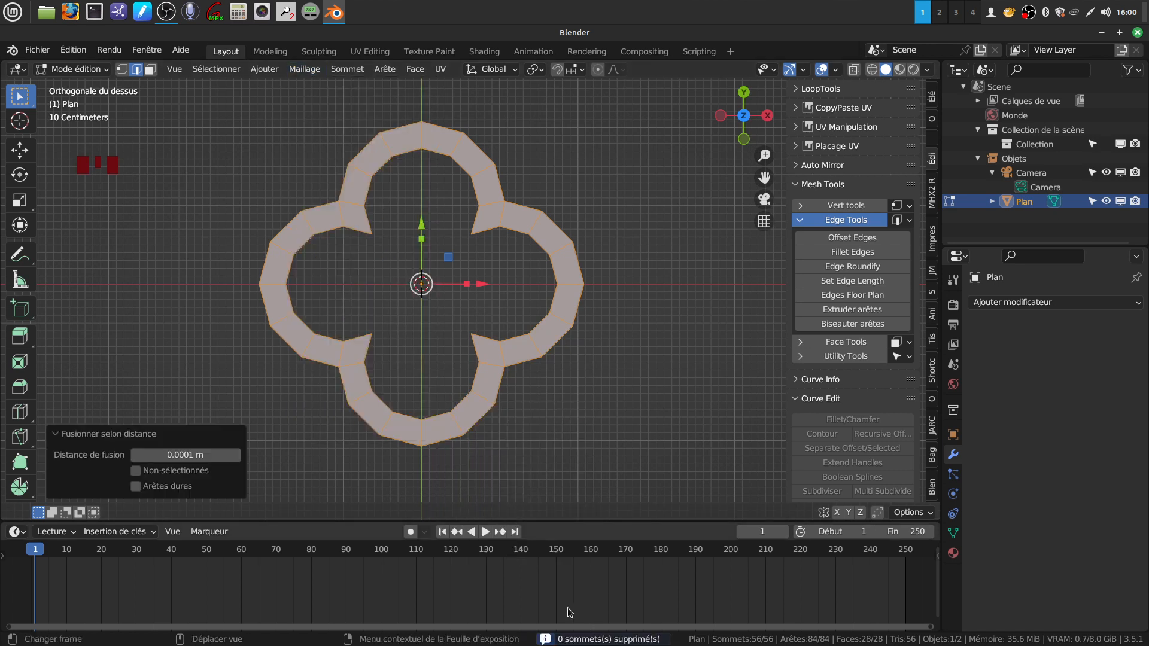
Extrude the whole flat ring upward along Z into a tall thick-walled shape and return to Object Mode.
middle_drag(564, 384, 527, 318)
key(e)
drag(412, 303, 412, 170)
middle_drag(412, 170, 498, 337)
scroll(507, 262, up, 2)
scroll(497, 286, down, 2)
key(Tab)
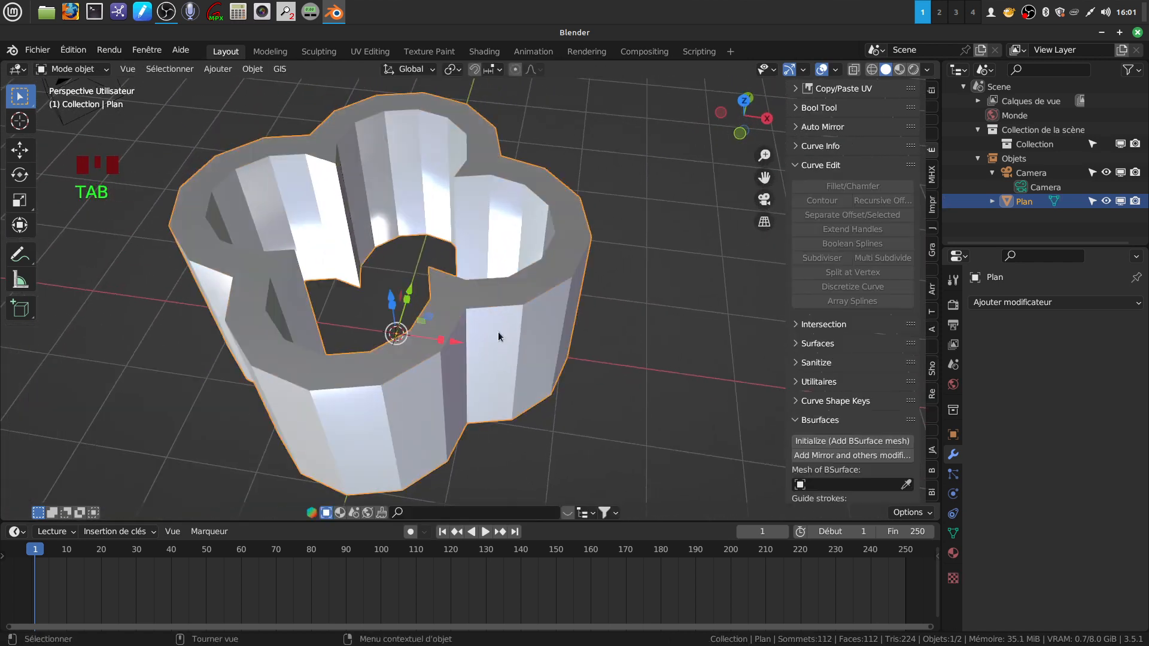
Try a Subdivision Surface modifier with viewport level 2 on the extruded ring, and remove it.
click(1140, 303)
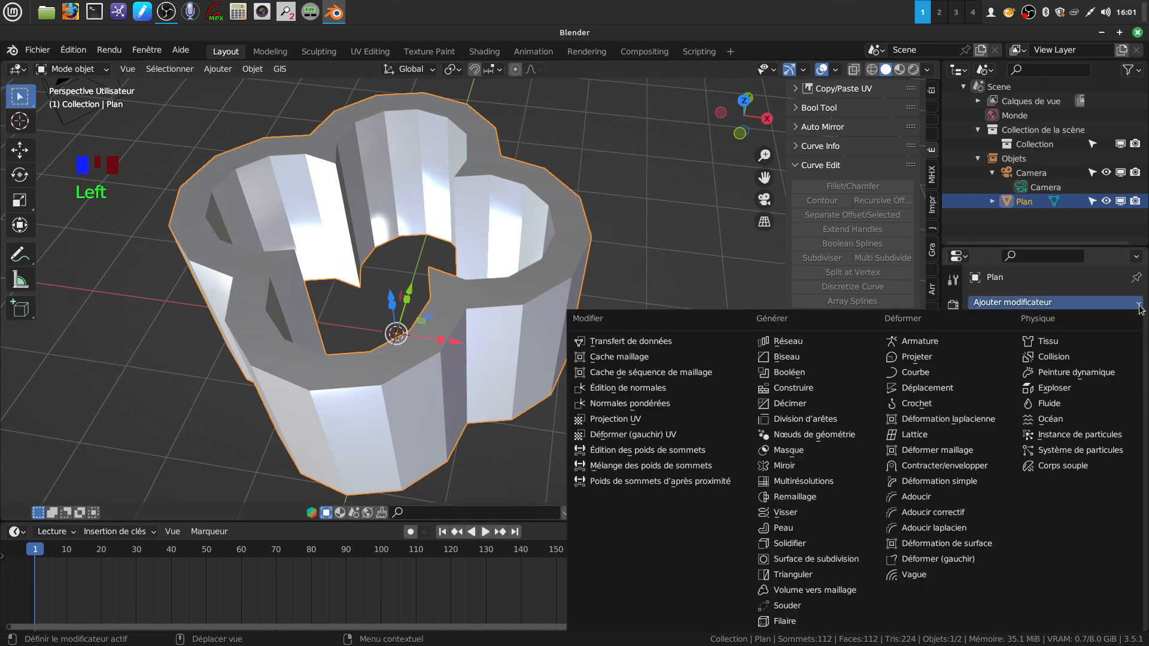
click(829, 560)
click(1117, 365)
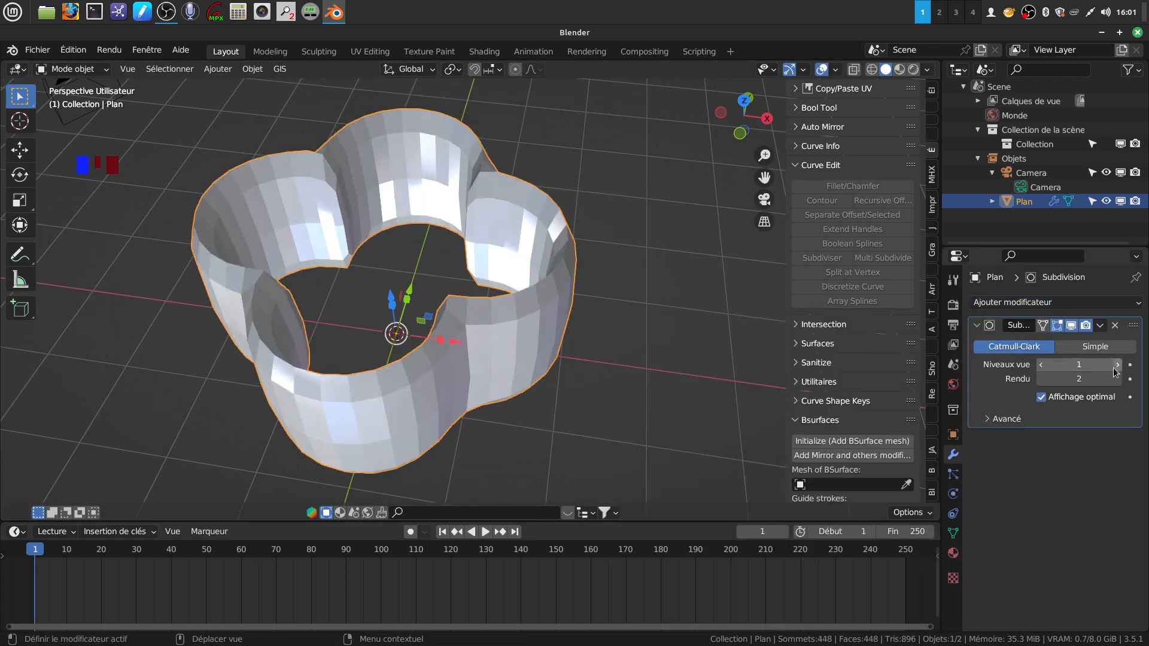
middle_drag(622, 399, 599, 388)
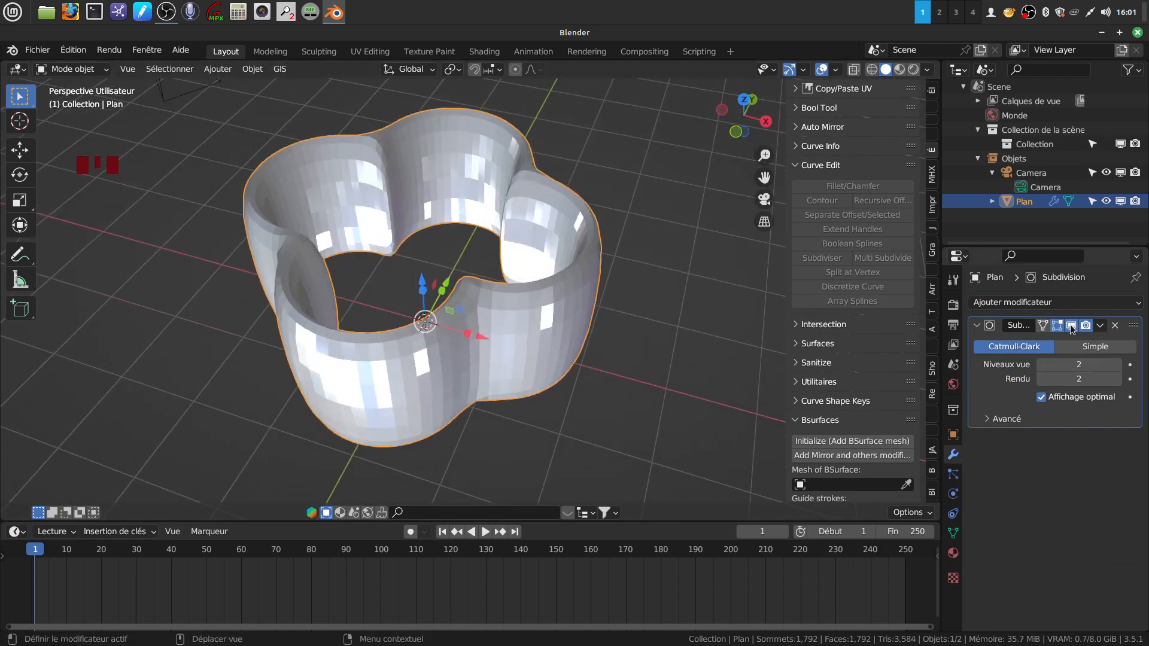
click(1113, 325)
Deselect all the ring's geometry in Edit Mode and enable the wireframe overlay in Object Mode.
middle_drag(606, 340, 521, 305)
key(Tab)
key(alt+a)
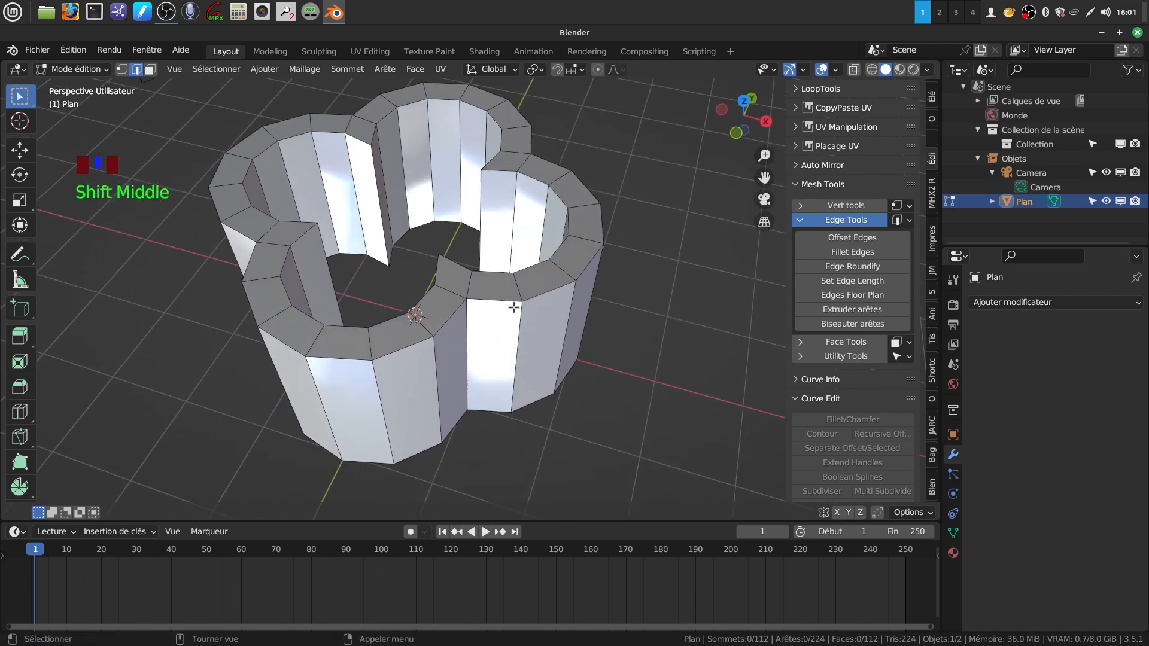
key(Tab)
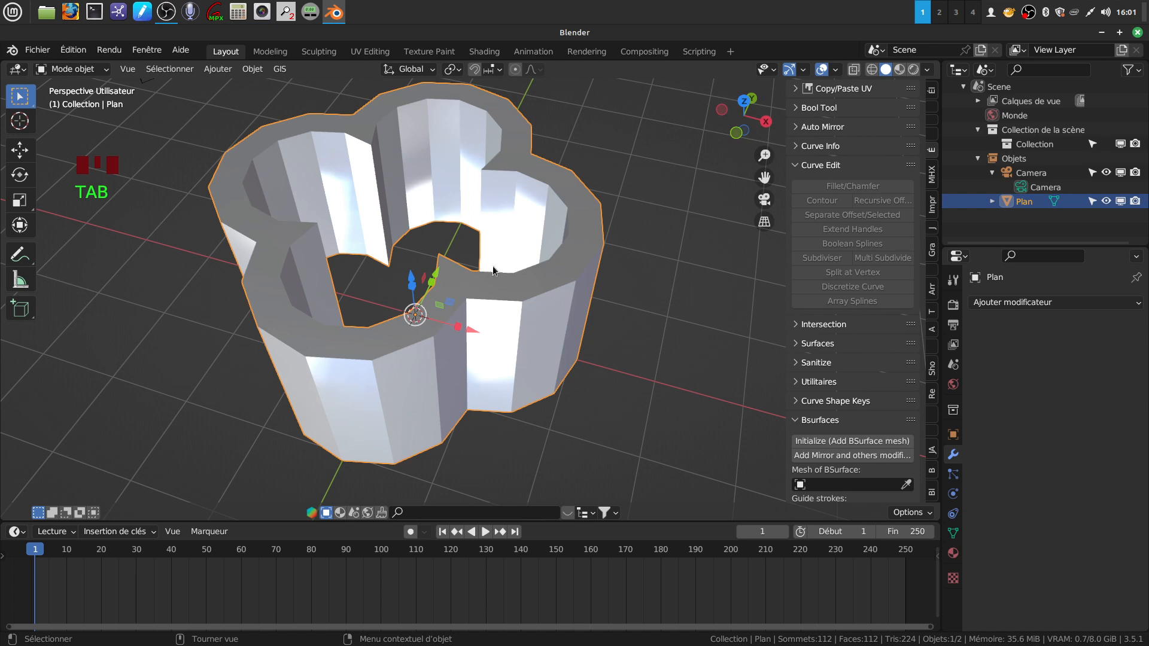
click(836, 70)
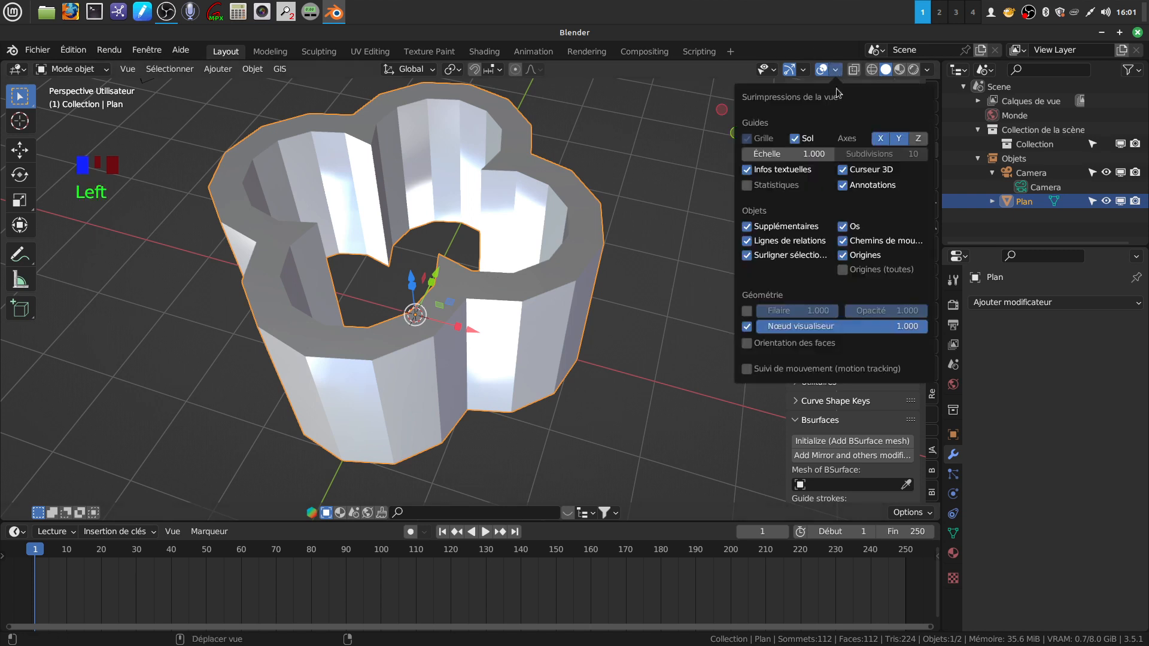
click(747, 312)
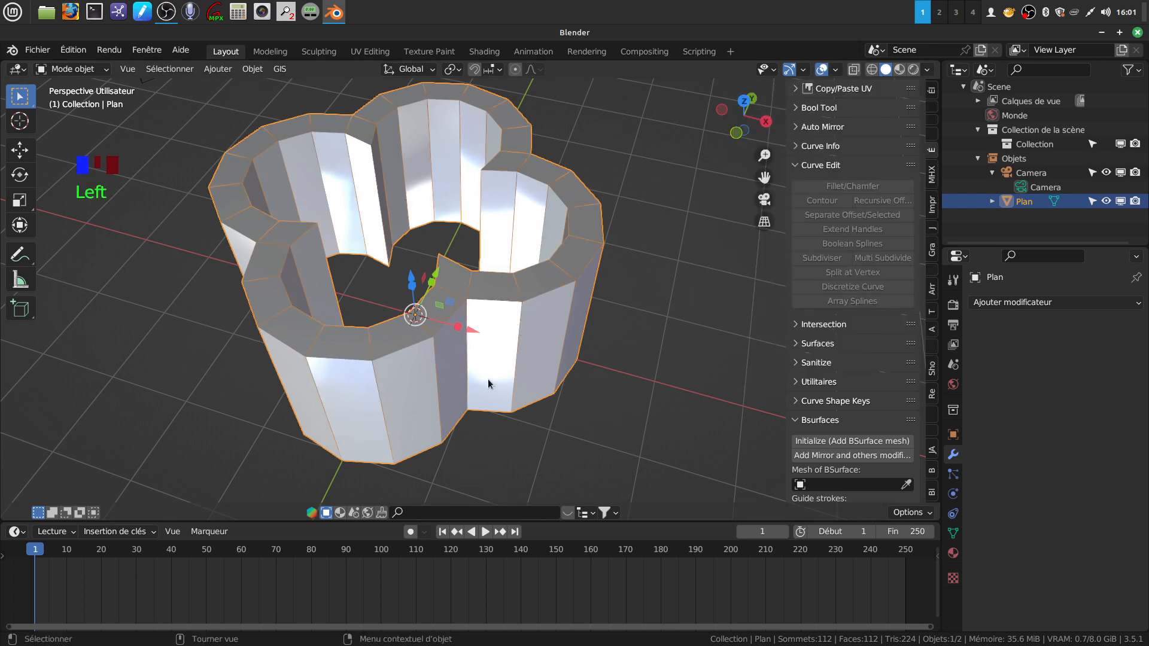
Add a Bevel modifier to the ring with an amount of 0.02 m and 2 segments.
scroll(487, 379, up, 4)
middle_drag(475, 289, 517, 279)
scroll(494, 335, down, 3)
middle_drag(494, 336, 918, 451)
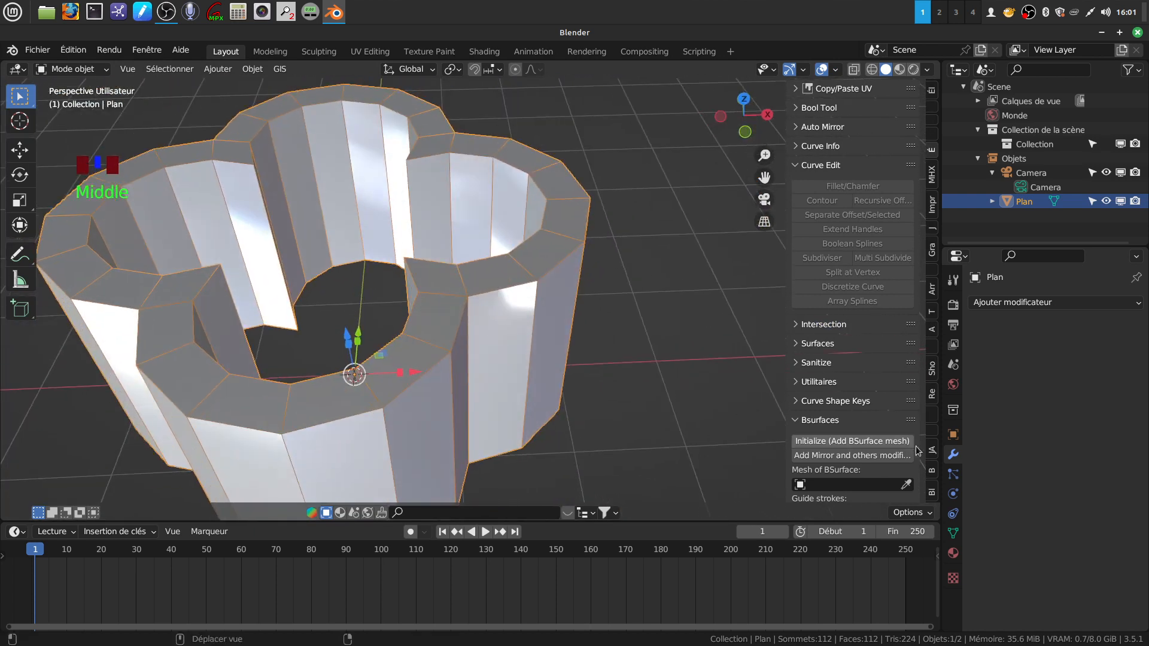
click(1138, 313)
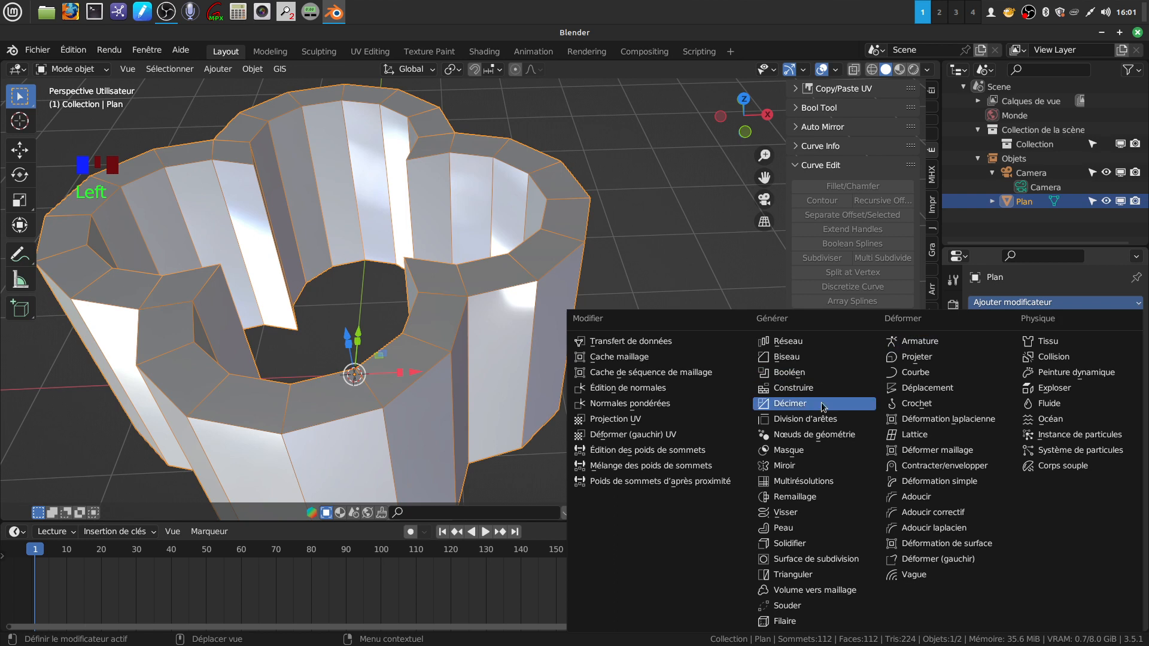
click(785, 357)
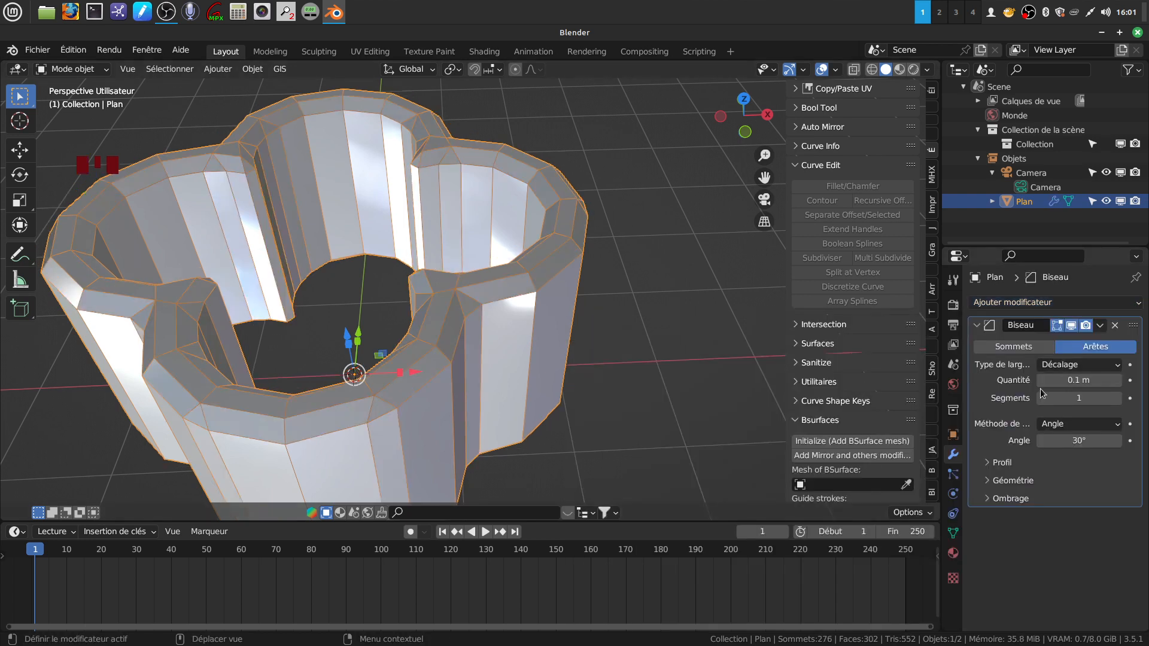
click(1080, 380)
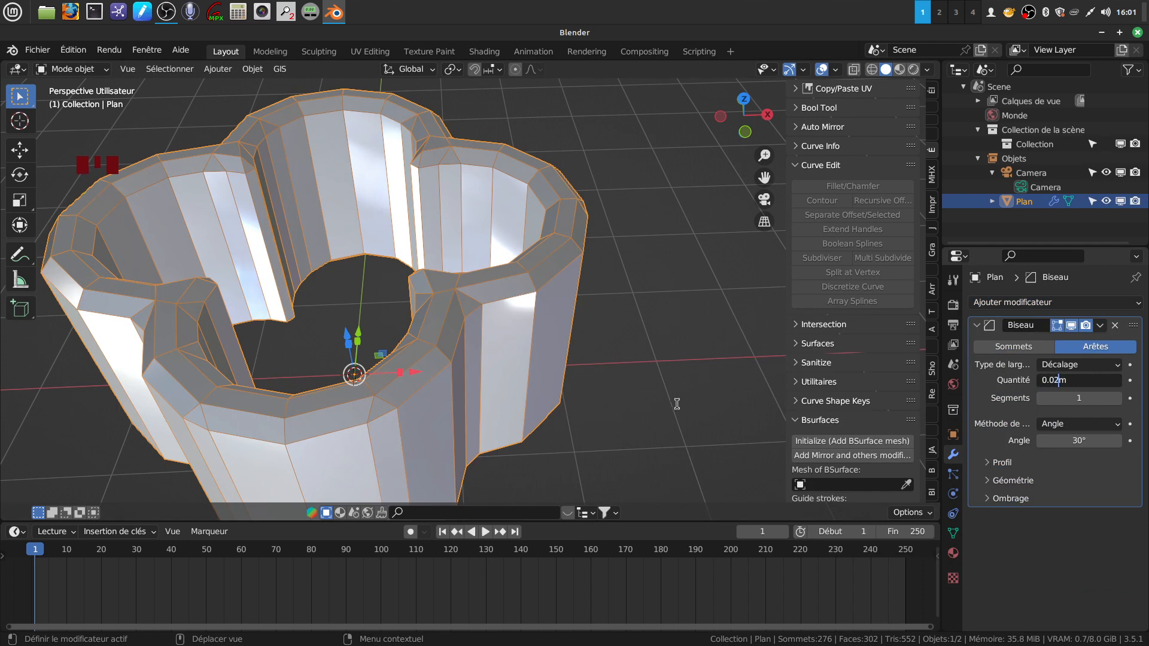
key(Return)
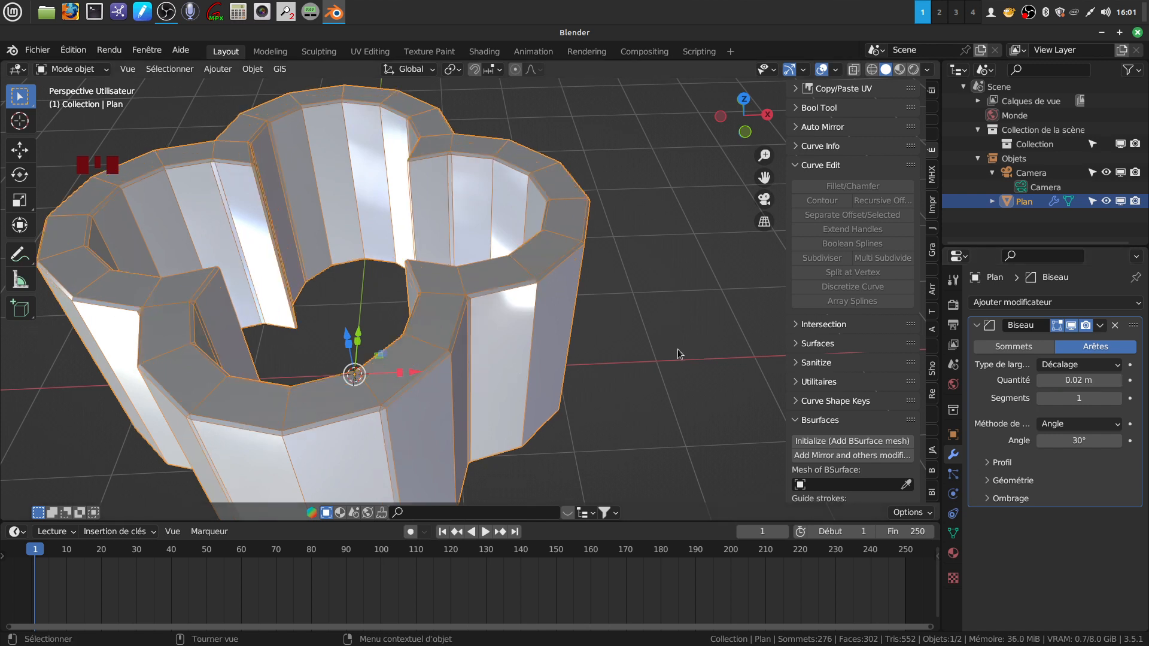
click(1118, 399)
Examine the ring's beveled edges and wall facets from several angles.
middle_drag(550, 369, 534, 348)
scroll(534, 347, up, 3)
scroll(531, 333, down, 4)
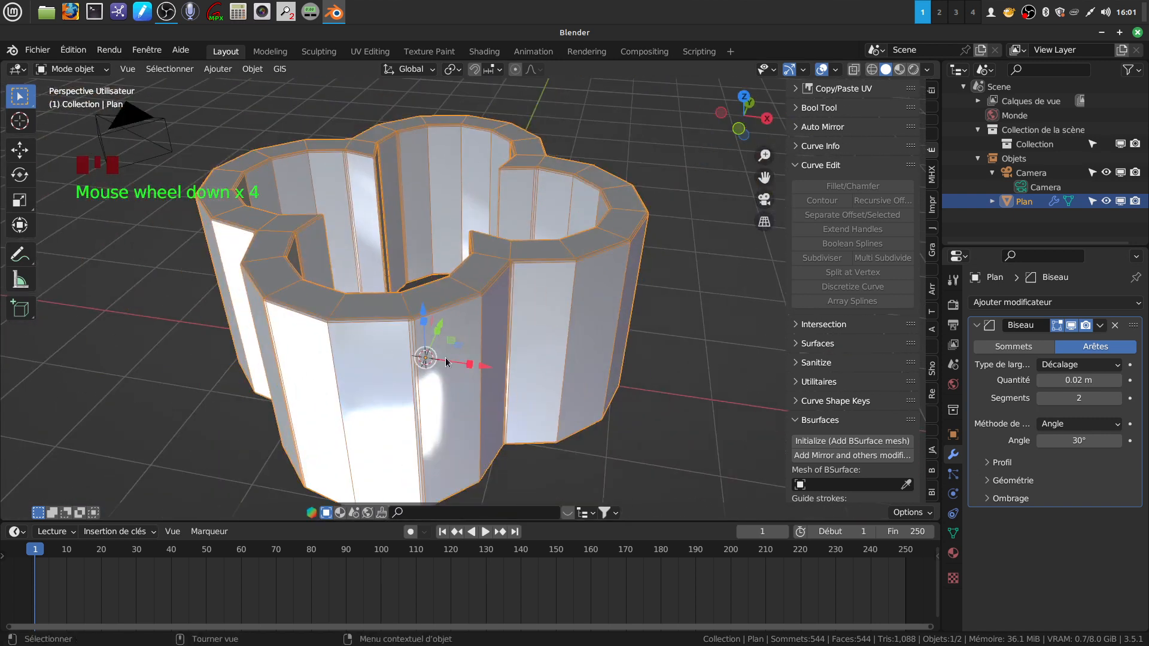
mouse_move(408, 383)
middle_down()
mouse_move(469, 367)
mouse_move(404, 383)
middle_up()
middle_drag(411, 180, 455, 174)
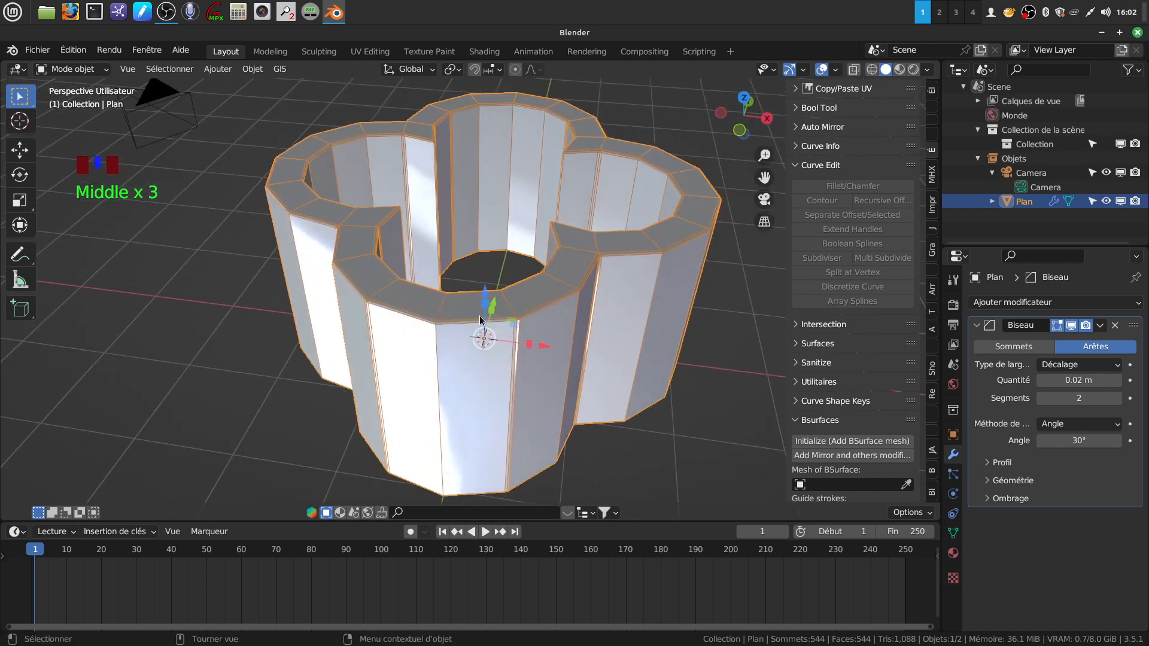
middle_drag(482, 317, 473, 316)
shift+middle_drag(597, 305, 421, 256)
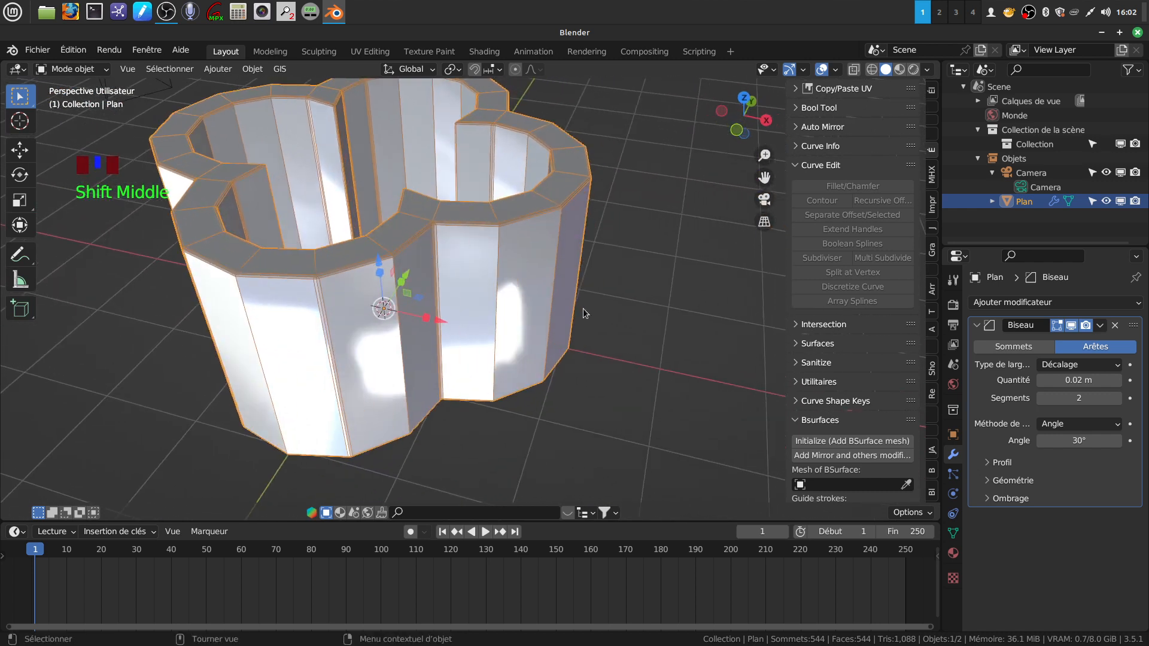
Set the Bevel modifier's angle limit to 31° on the ring.
scroll(584, 308, up, 2)
shift+middle_drag(575, 308, 587, 329)
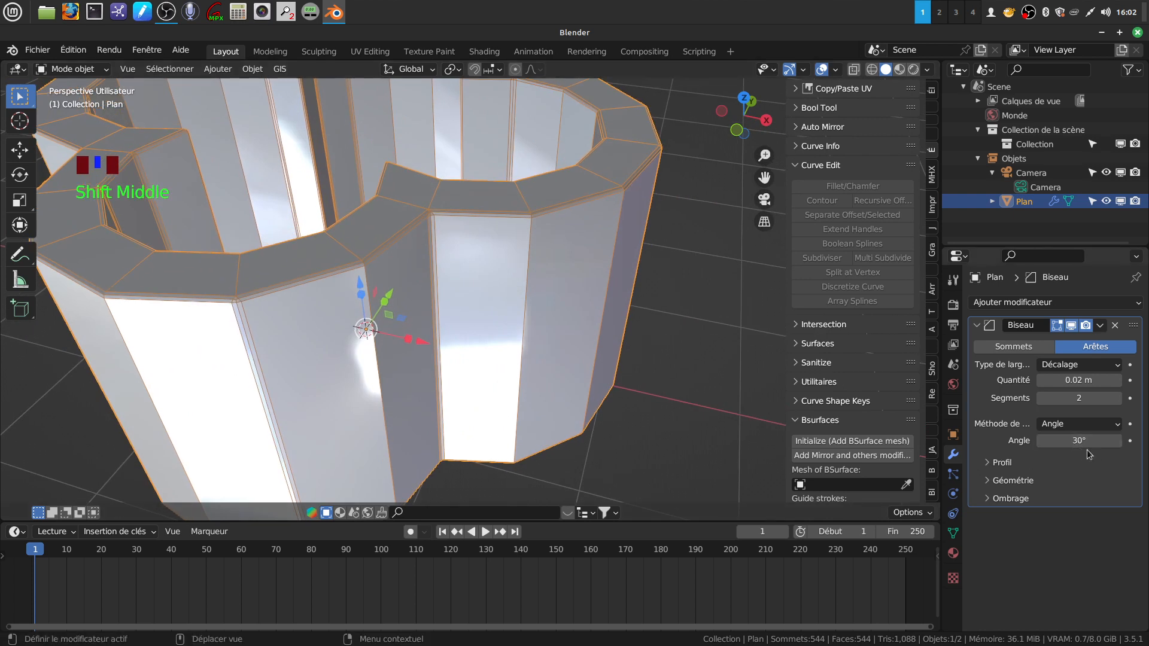
click(1118, 441)
click(1118, 440)
click(1118, 440)
click(1118, 441)
click(1118, 441)
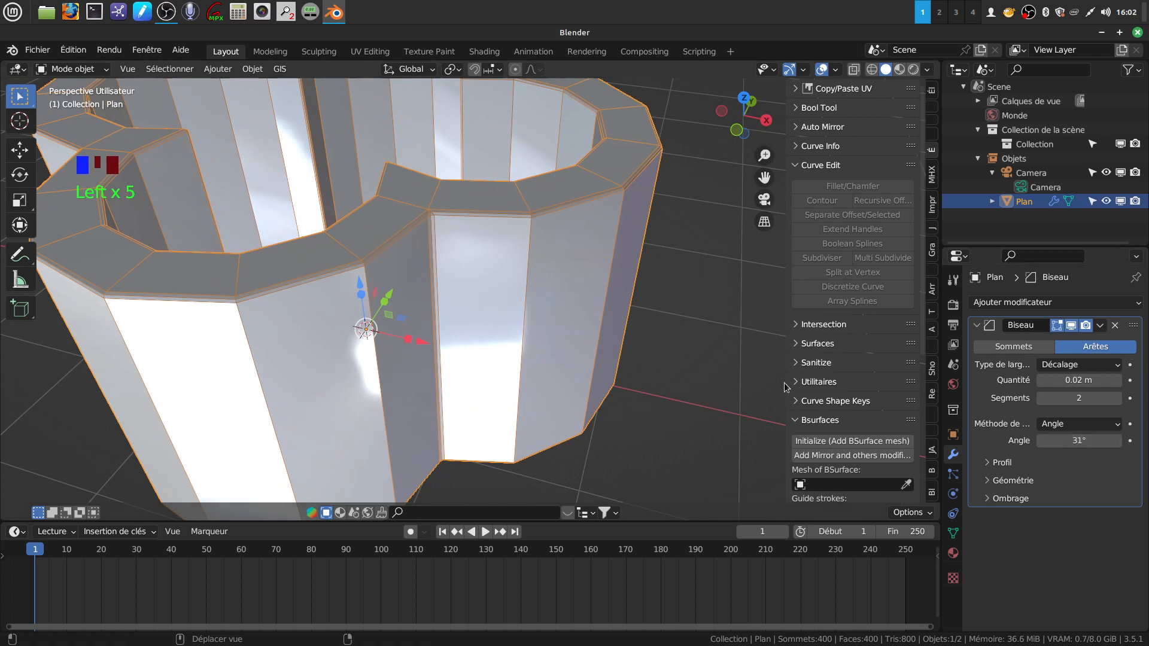
Check the ring's beveled rim and inner corners, and apply the Bevel modifier.
middle_drag(513, 286, 430, 463)
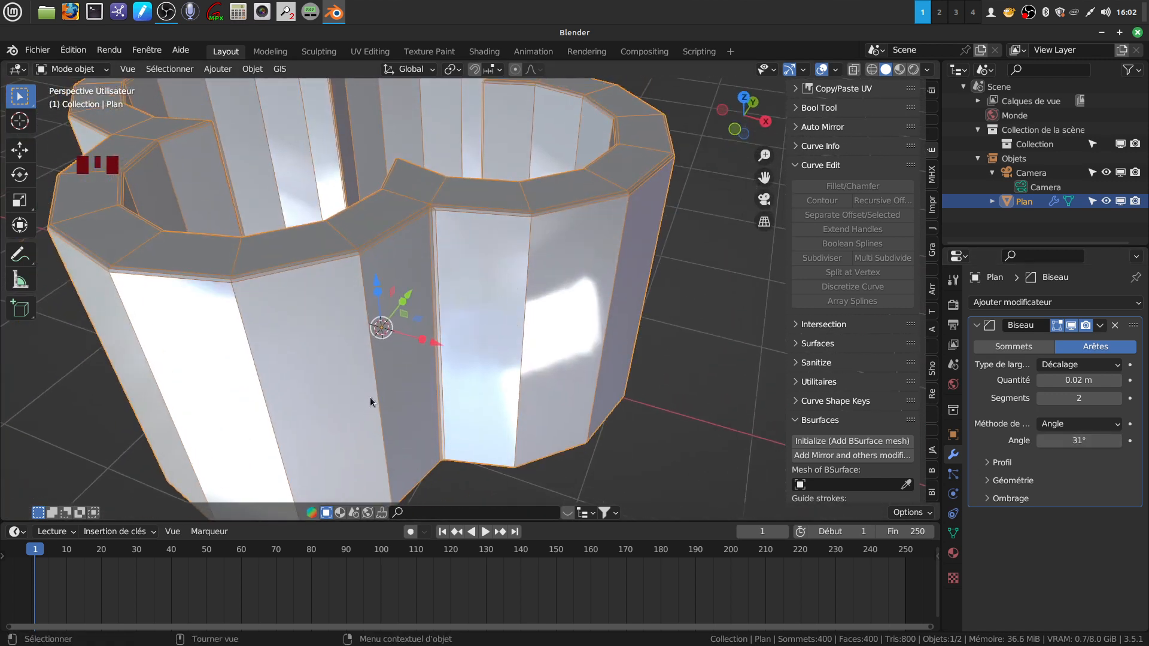
middle_drag(397, 402, 429, 232)
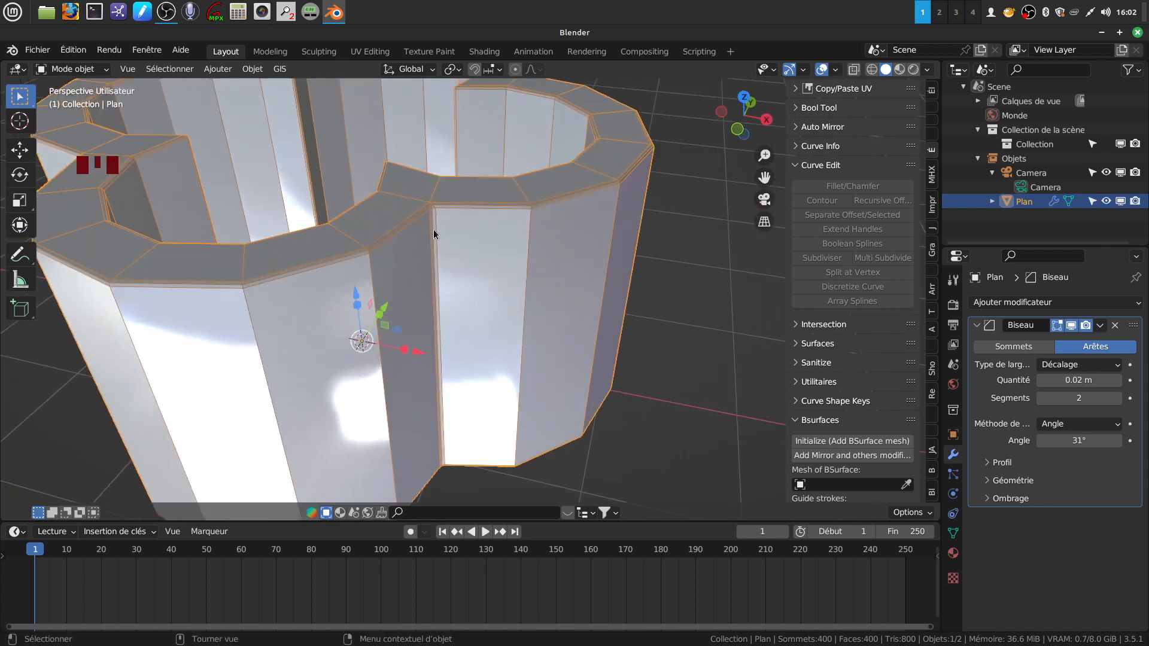
middle_drag(460, 354, 507, 370)
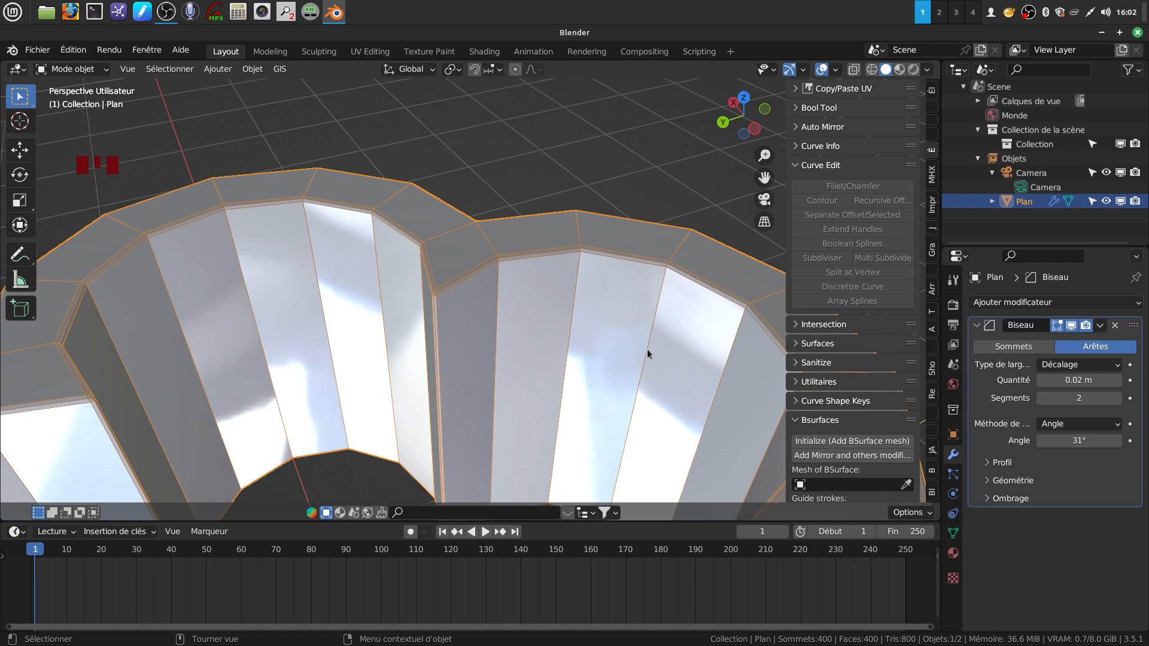
scroll(575, 343, down, 4)
middle_drag(556, 318, 842, 442)
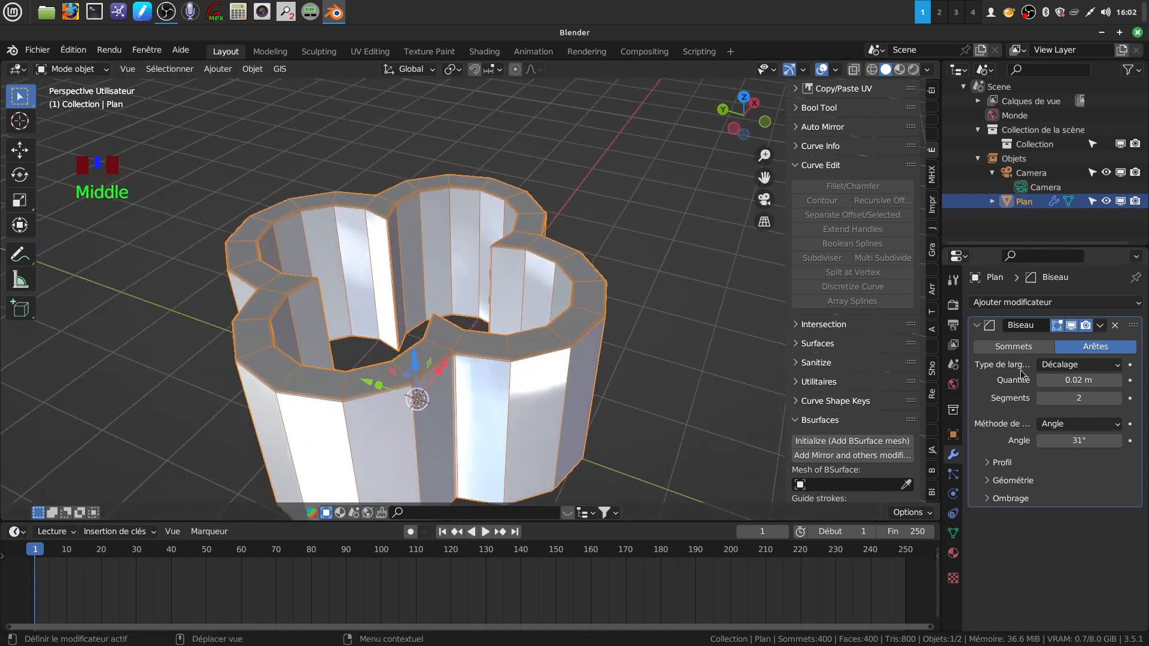
click(1100, 327)
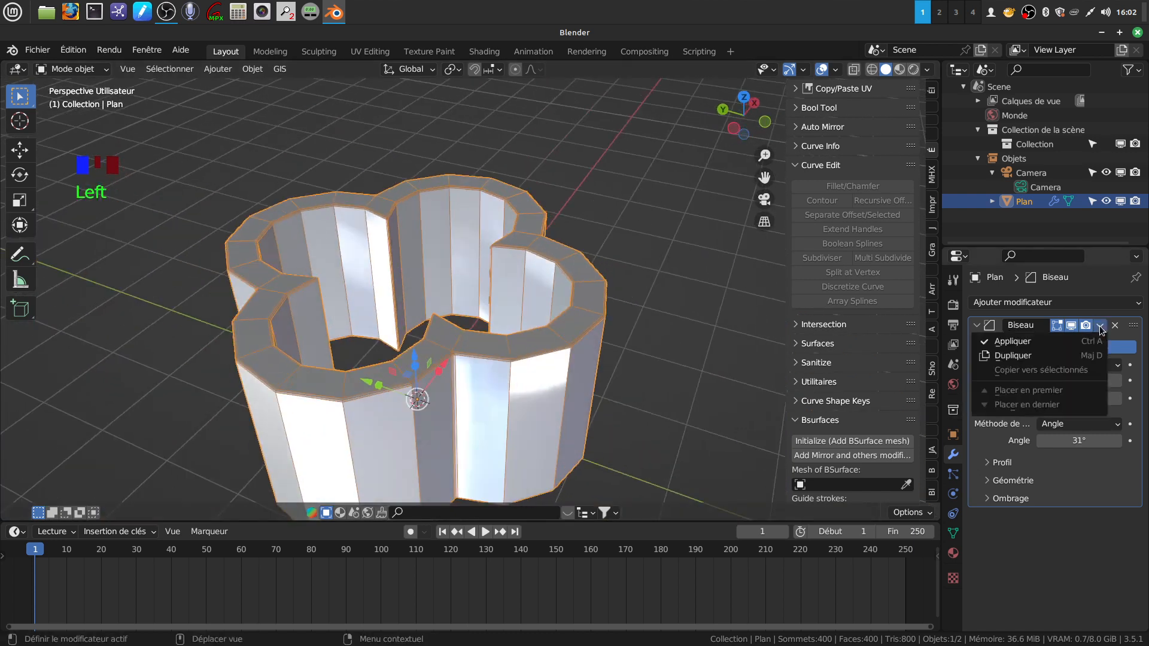
click(1034, 341)
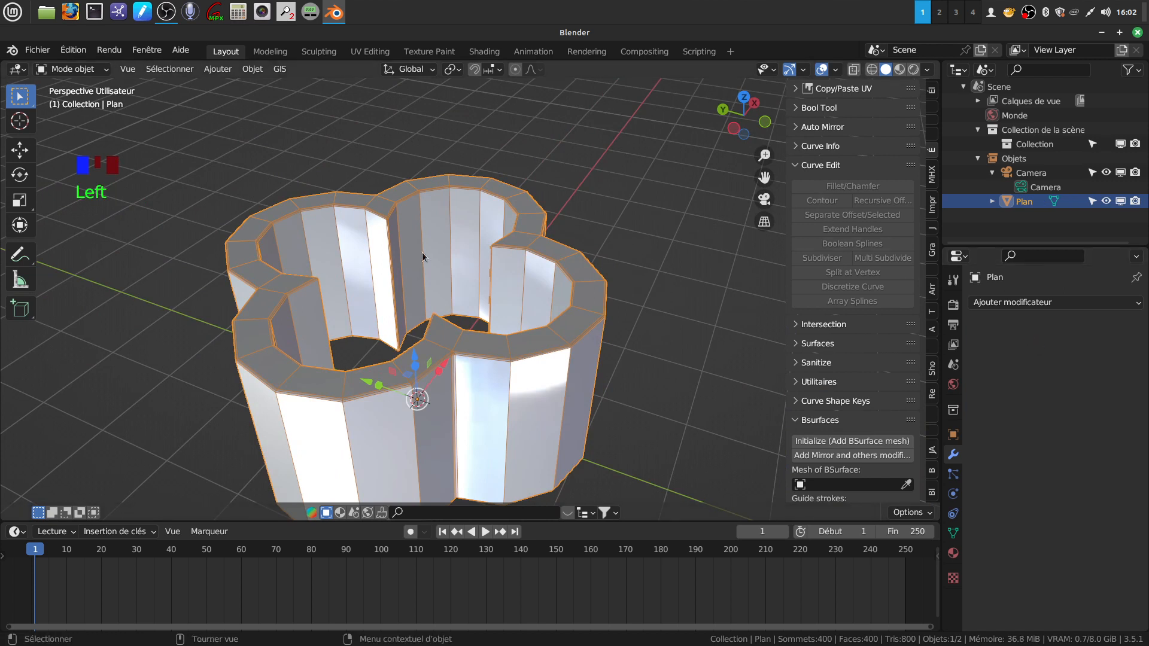
Turn off the wireframe overlay in the 3D view.
click(836, 72)
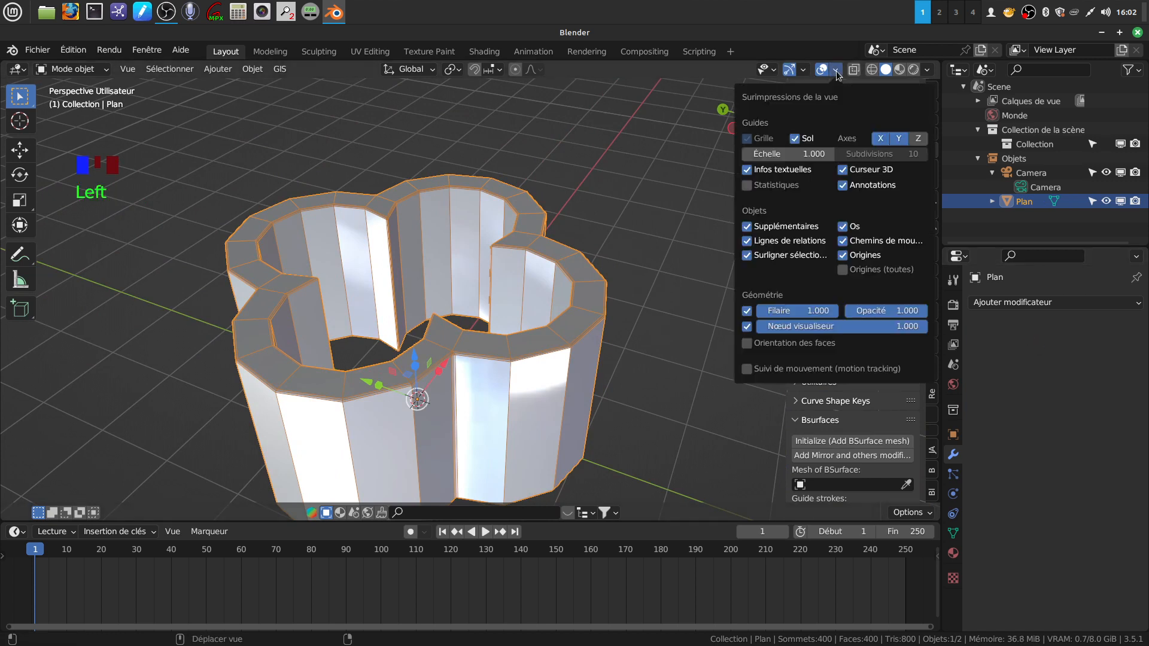
click(747, 311)
middle_drag(505, 322, 508, 320)
scroll(509, 319, down, 2)
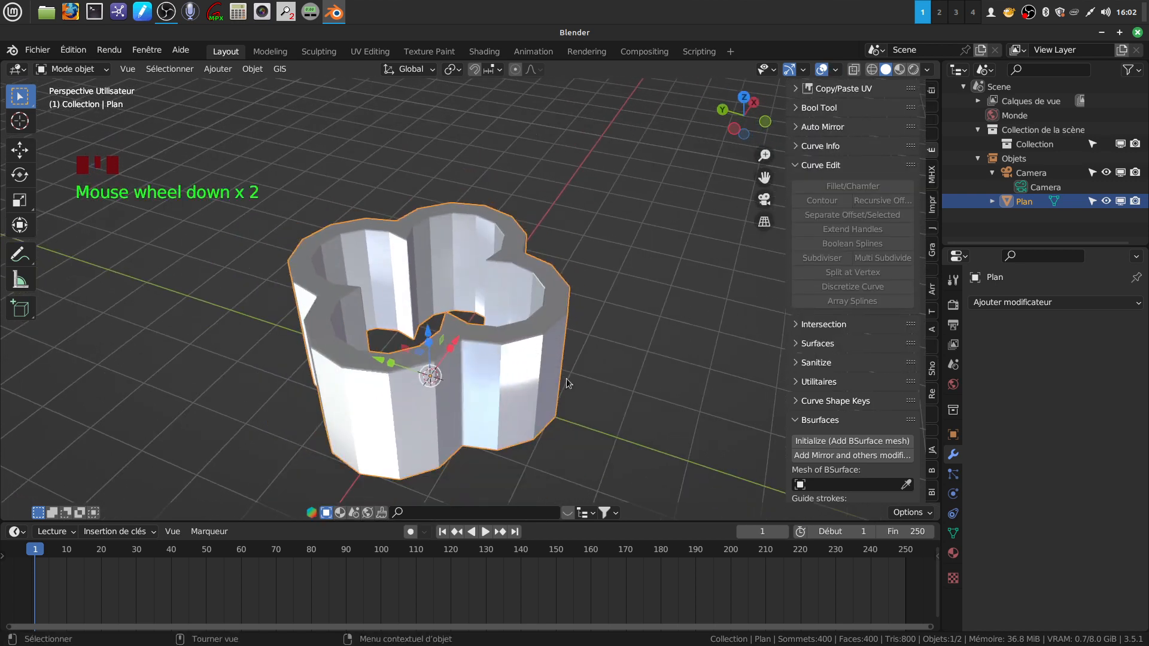
Add a Subdivision Surface modifier with viewport level 2 to the ring and shade the object smooth.
click(1136, 306)
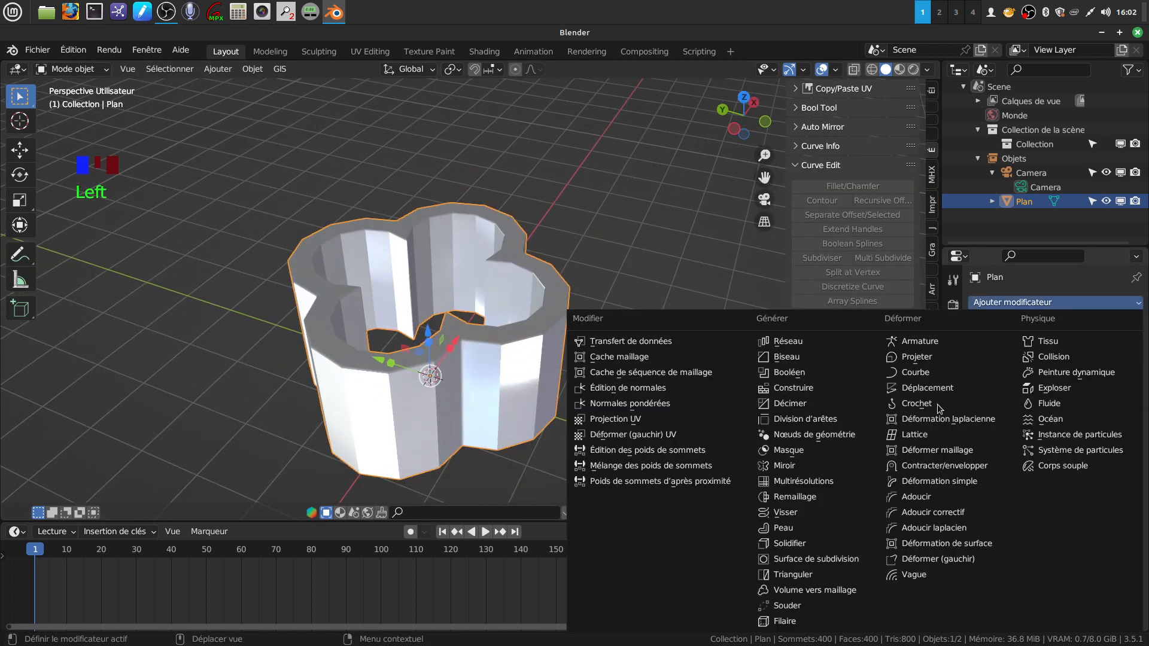
click(817, 559)
click(1118, 366)
right_click(542, 344)
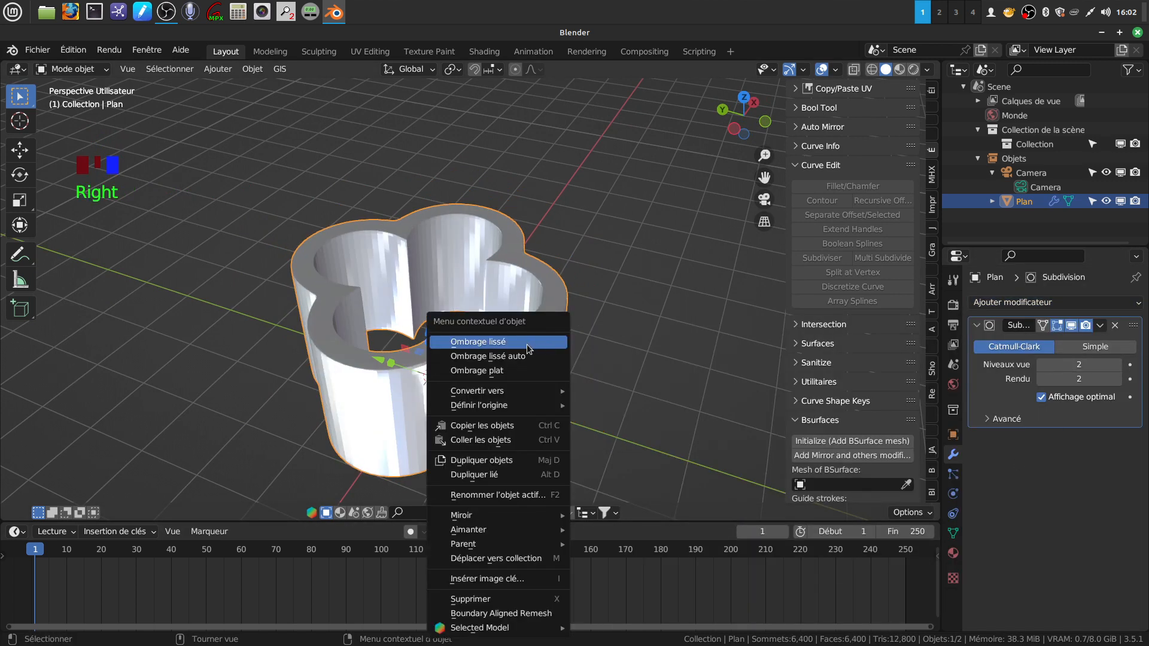
click(520, 342)
middle_drag(511, 359, 543, 276)
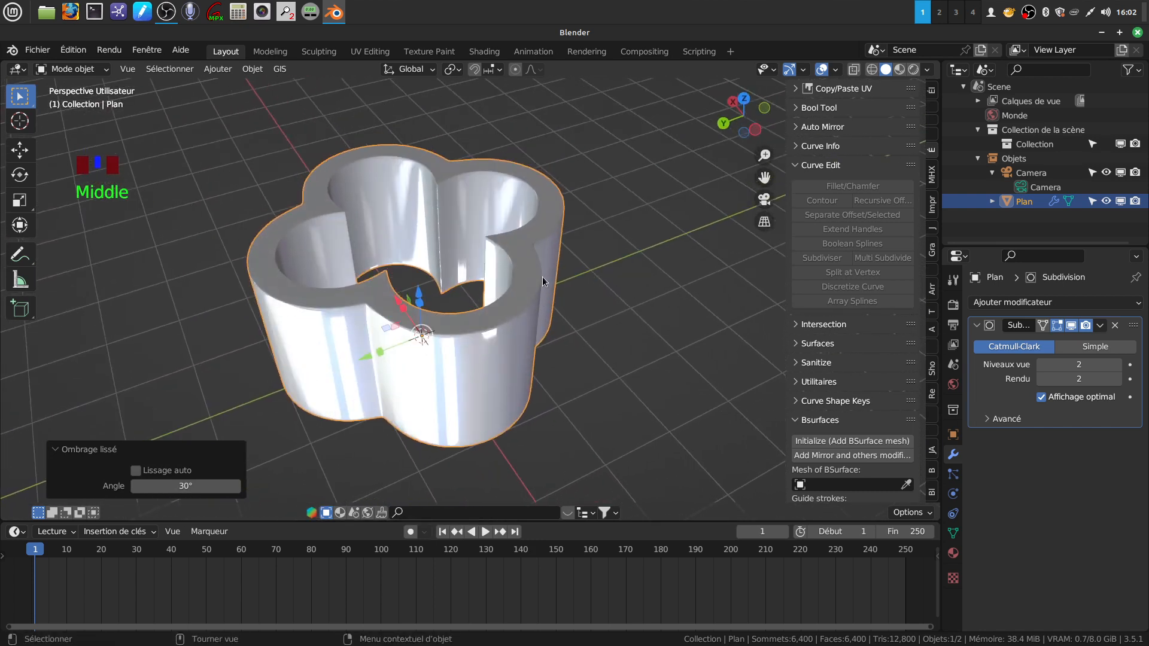
Set the render engine to Workbench with MatCap lighting using the glossy red sphere.
click(953, 554)
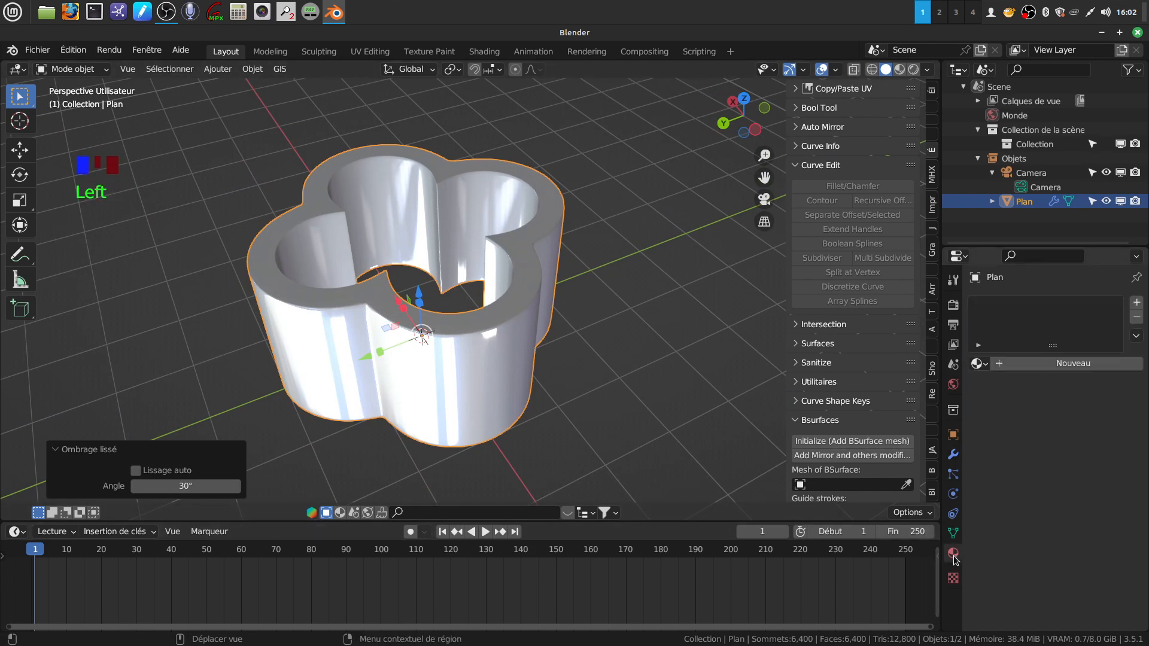
click(953, 280)
scroll(1050, 359, up, 4)
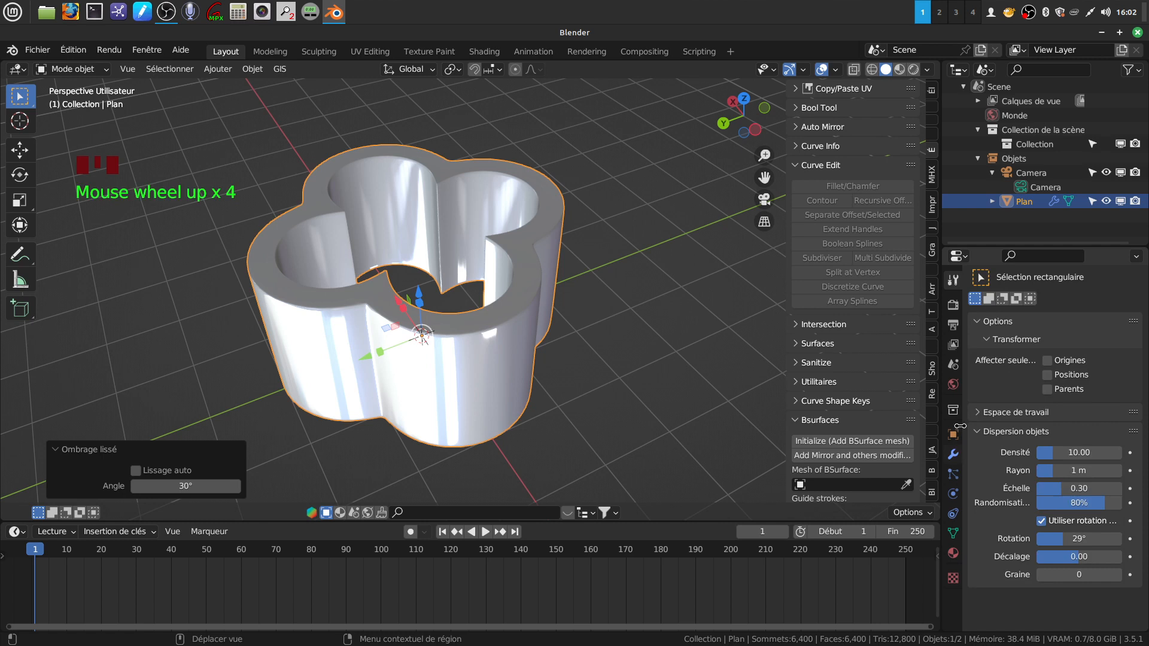
click(954, 305)
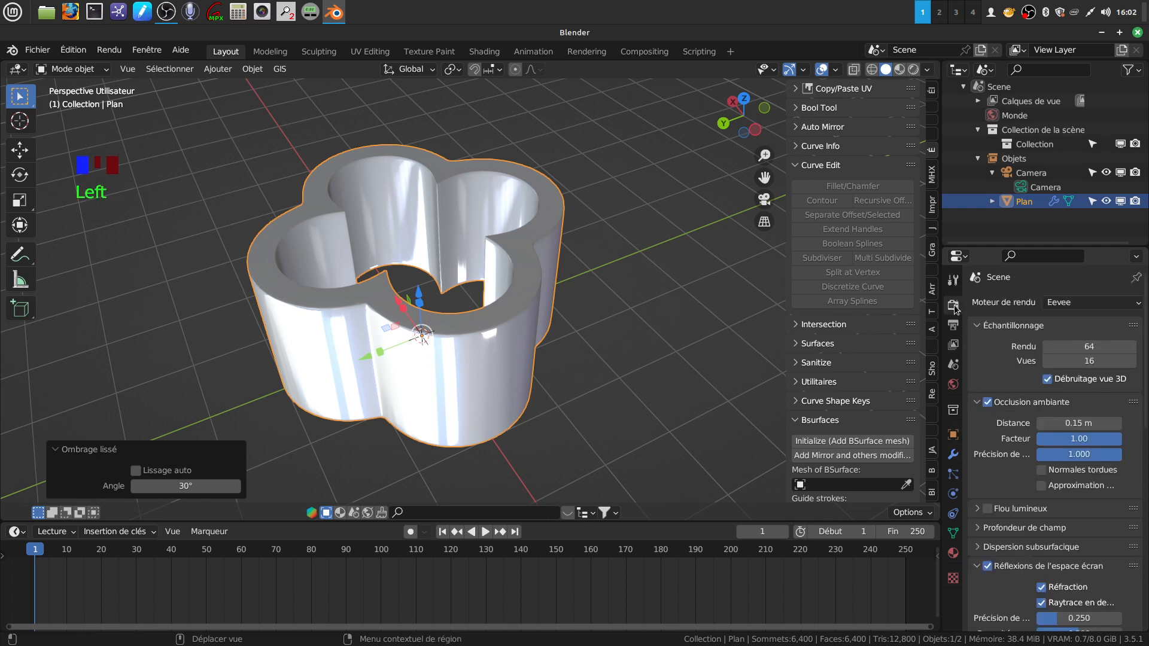
click(1137, 304)
click(1079, 336)
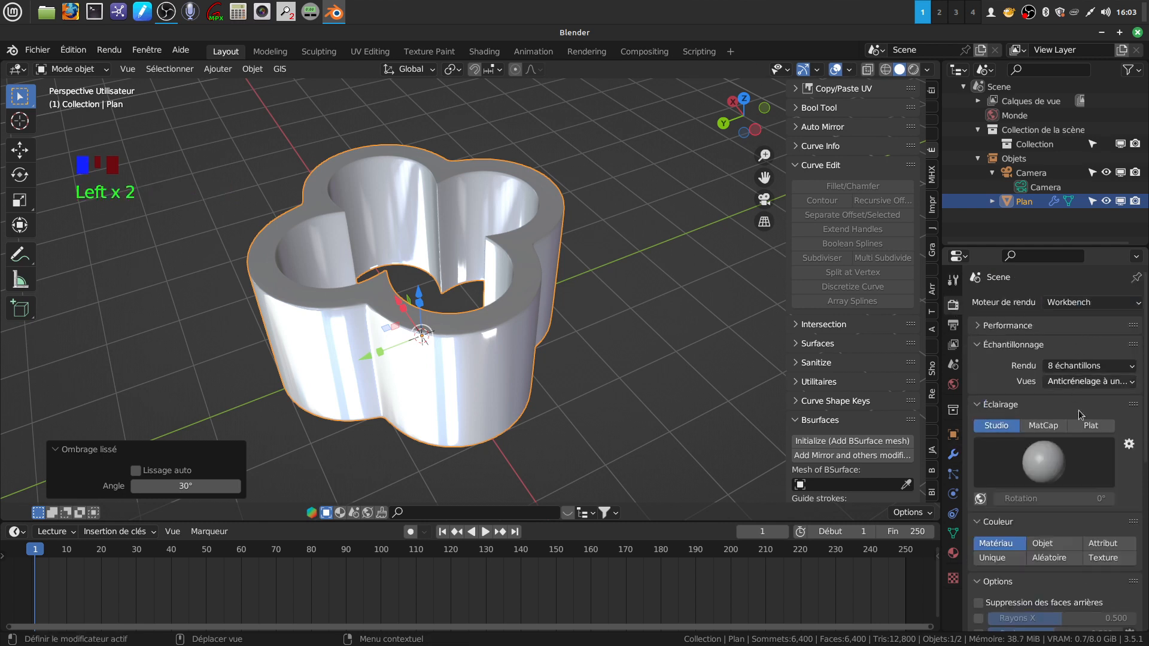
click(1046, 427)
click(1049, 459)
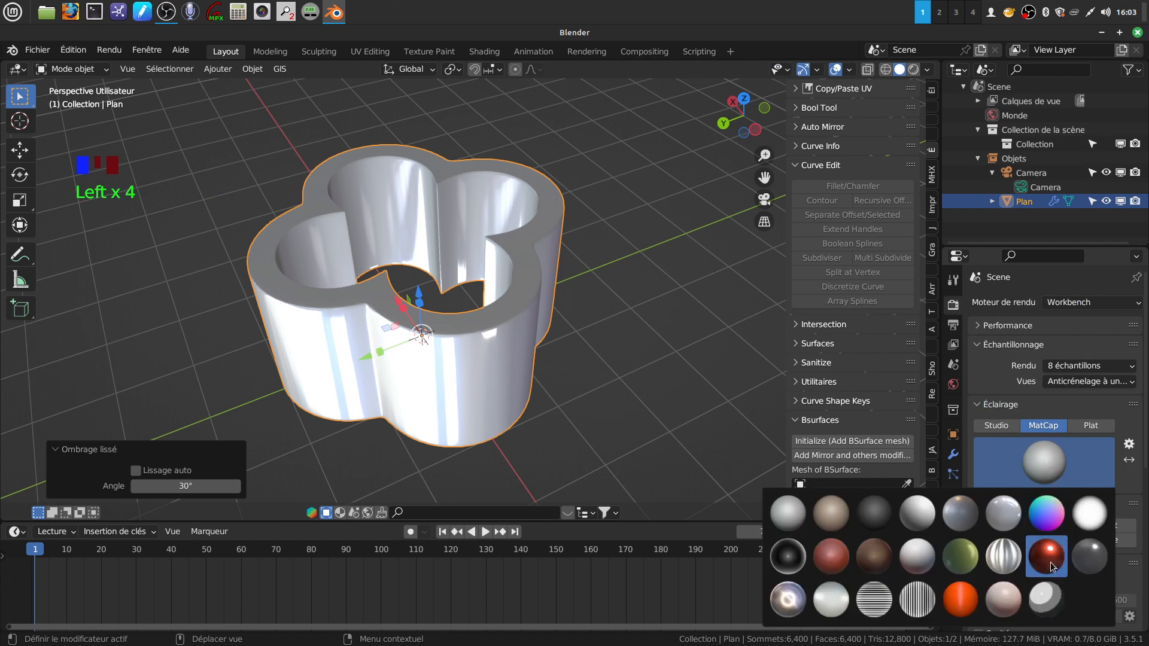
click(1053, 564)
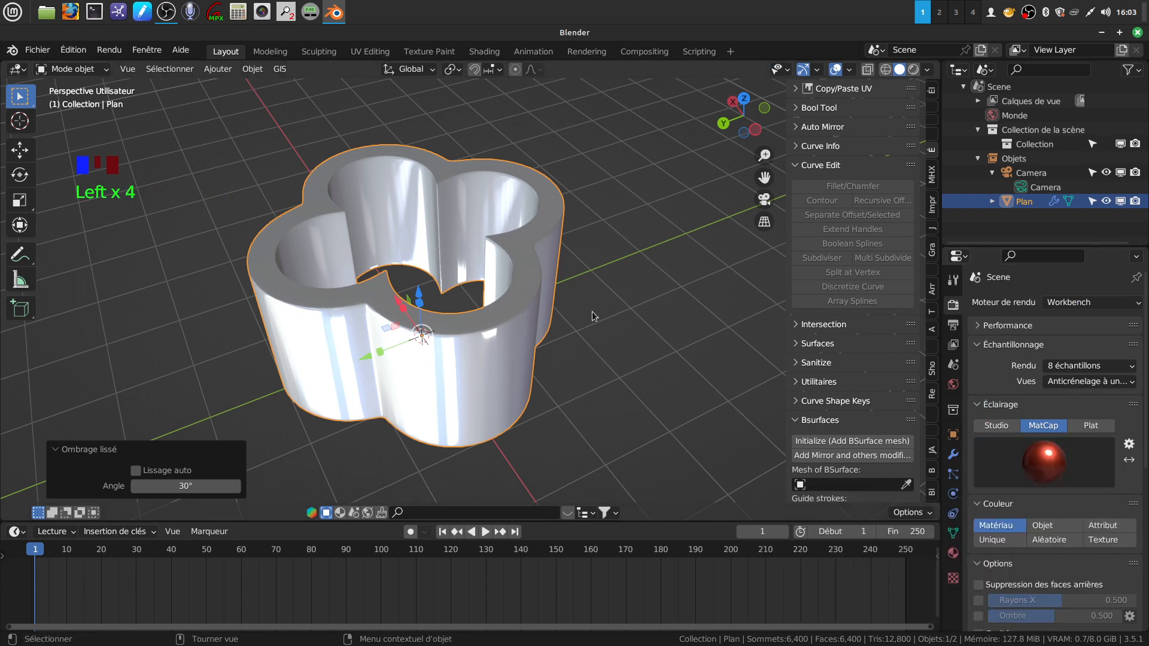
Preview the ring in Rendered shading from several angles, and return the view to Solid shading.
click(914, 70)
mouse_move(514, 215)
middle_down()
mouse_move(620, 153)
mouse_move(659, 172)
mouse_move(659, 213)
mouse_move(623, 242)
mouse_move(574, 250)
middle_up()
scroll(554, 290, up, 2)
middle_drag(555, 289, 634, 272)
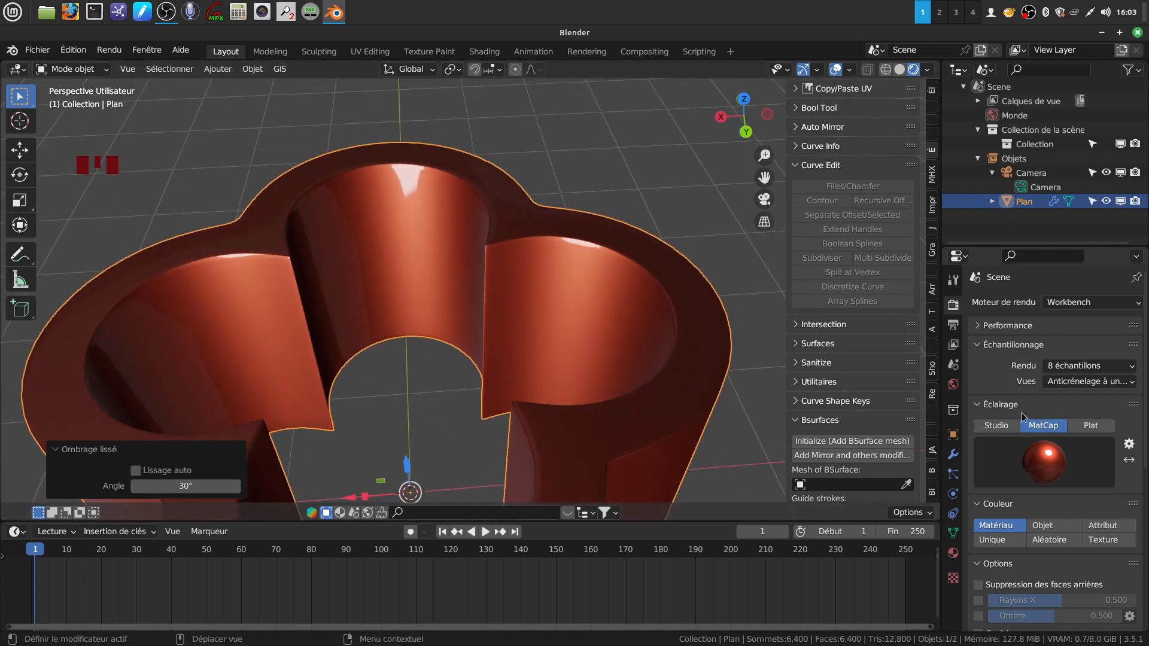
click(899, 70)
mouse_move(592, 272)
middle_down()
mouse_move(586, 278)
mouse_move(612, 257)
middle_up()
Enter Edit Mode on the ring and disable the Subdivision modifier's viewport display.
key(Tab)
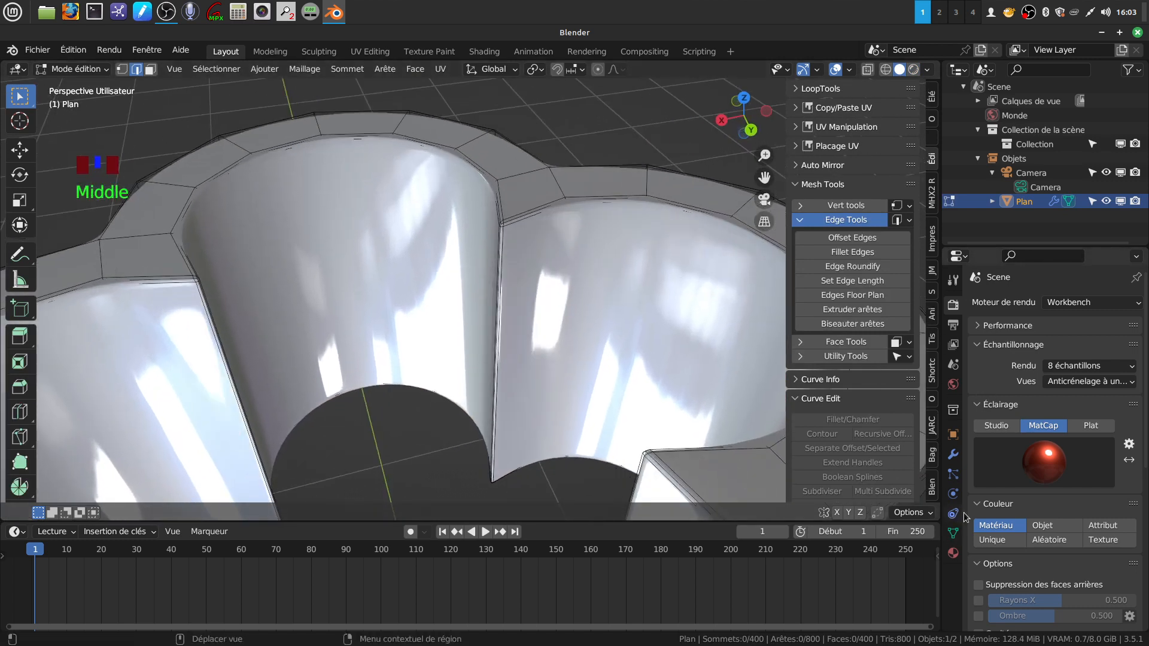
click(954, 455)
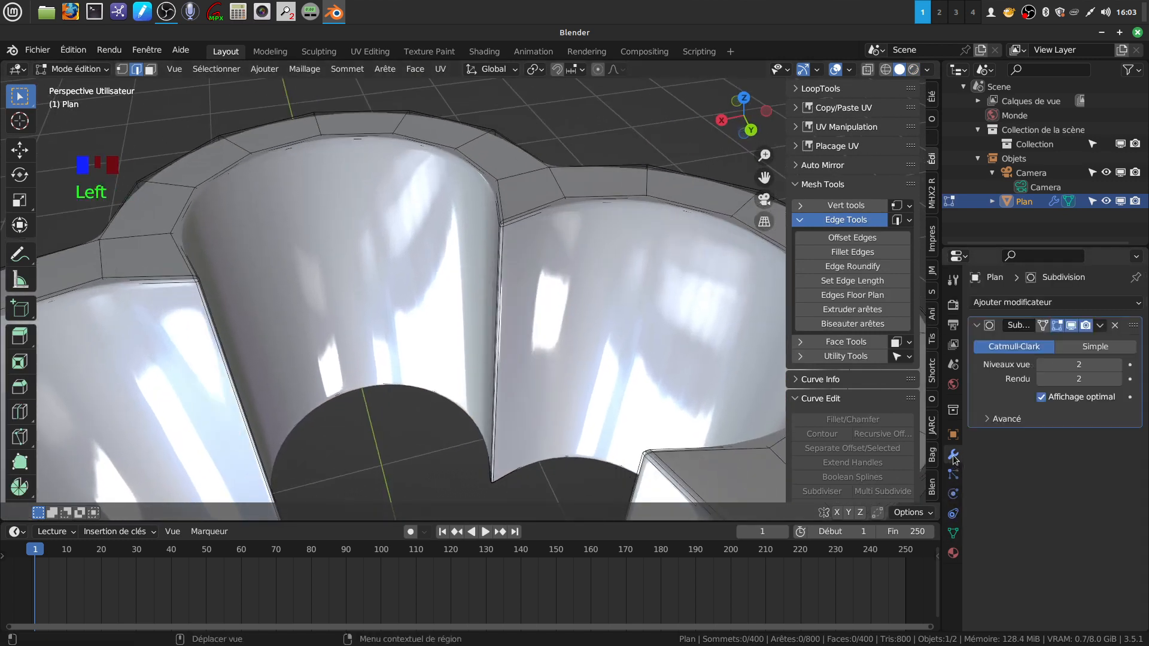
click(1071, 325)
Examine the beveled edge loops along the ring's rim and at its inner corners without subdivision.
middle_drag(518, 265, 532, 242)
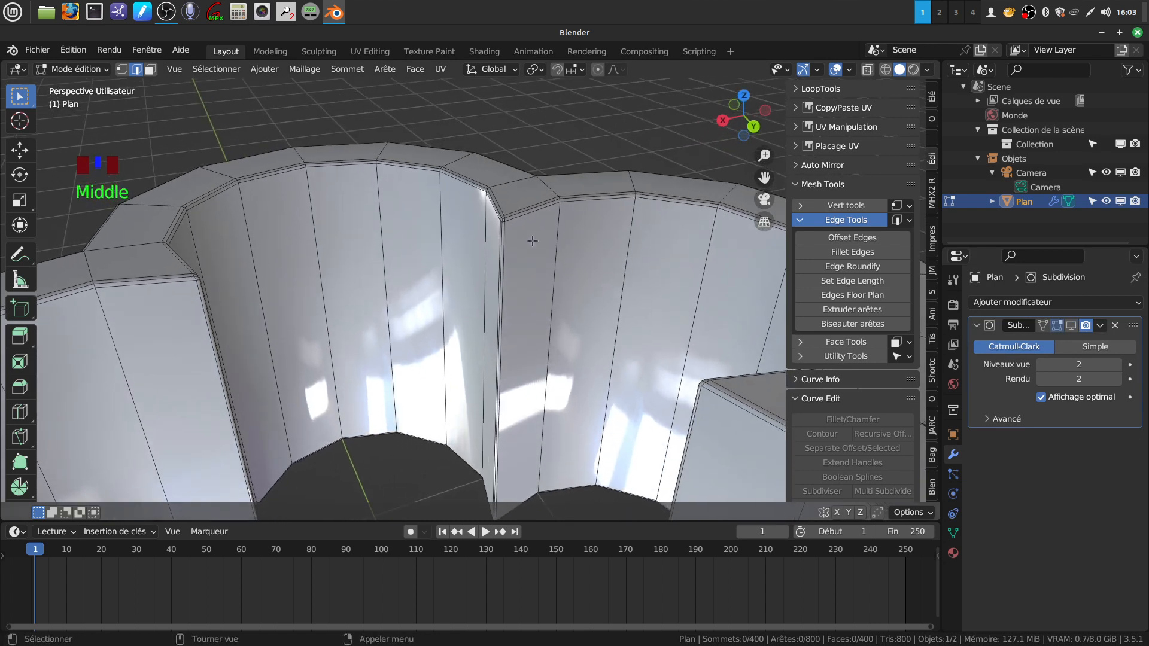
scroll(533, 241, up, 4)
shift+middle_drag(567, 182, 439, 383)
scroll(440, 380, up, 4)
middle_drag(455, 342, 383, 325)
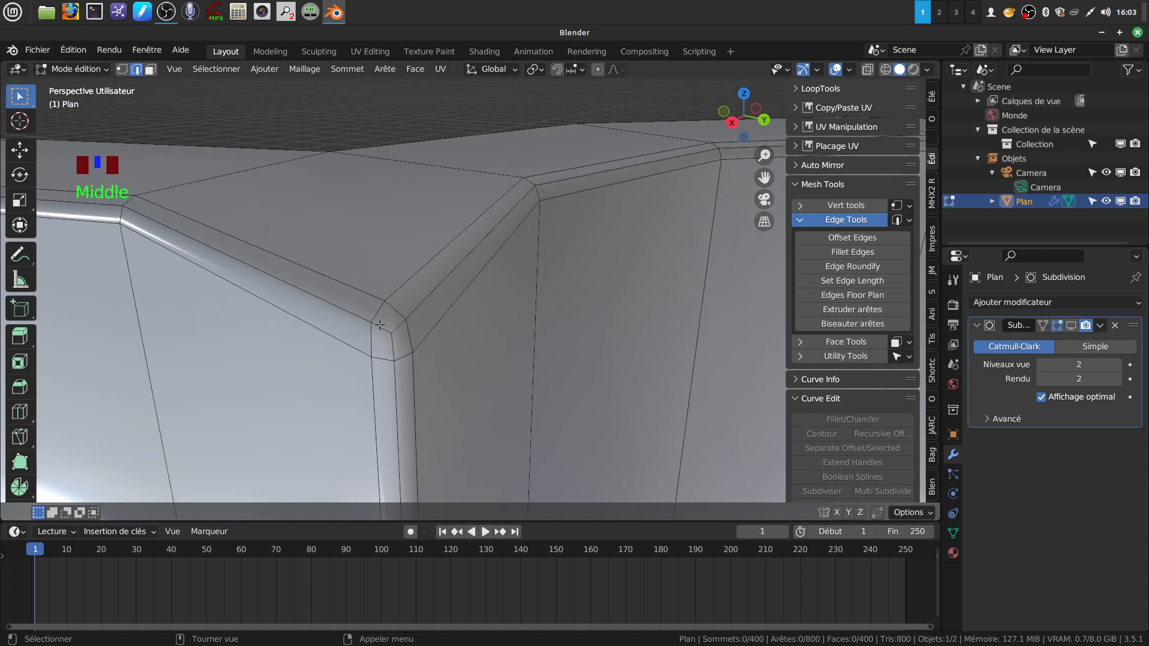
scroll(417, 343, down, 8)
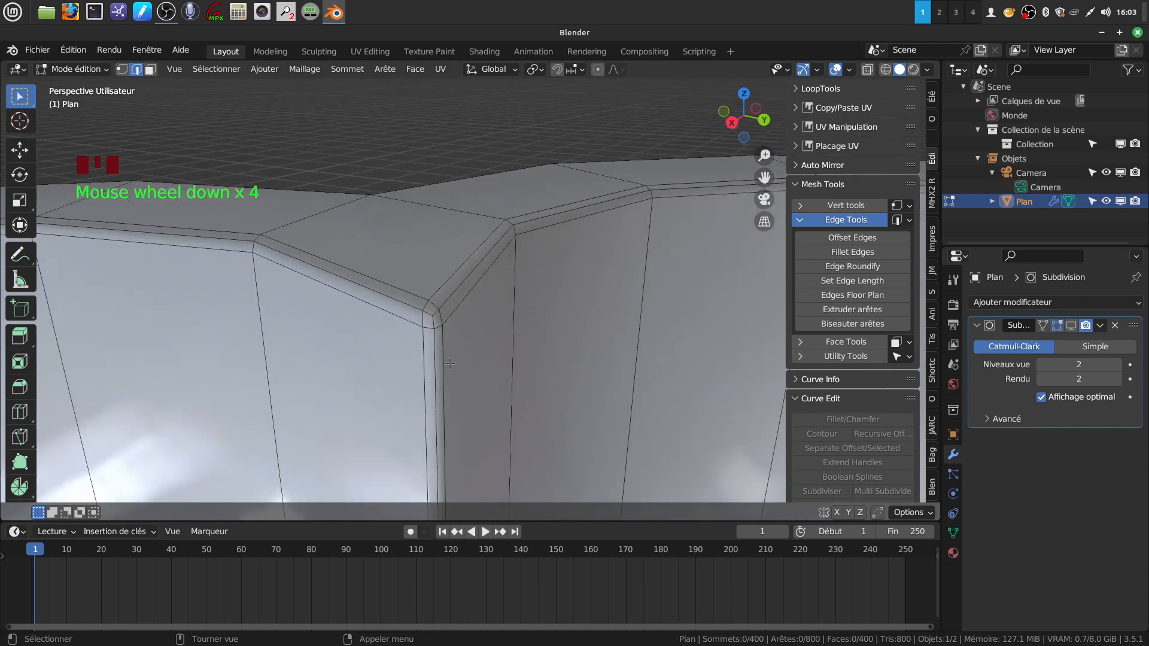
middle_drag(471, 388, 426, 355)
scroll(426, 354, down, 5)
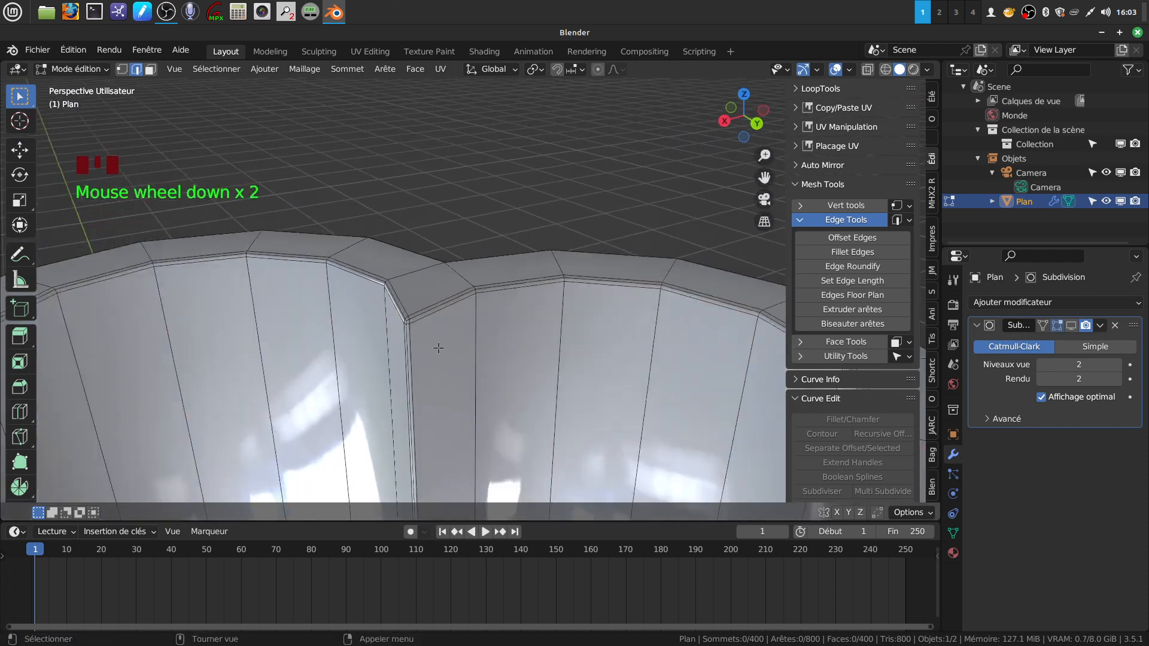
middle_drag(492, 389, 622, 381)
scroll(492, 353, up, 5)
scroll(476, 317, up, 2)
scroll(505, 379, up, 2)
scroll(500, 353, down, 3)
Return to Object Mode and re-enable the Subdivision modifier's viewport display on the ring.
key(Tab)
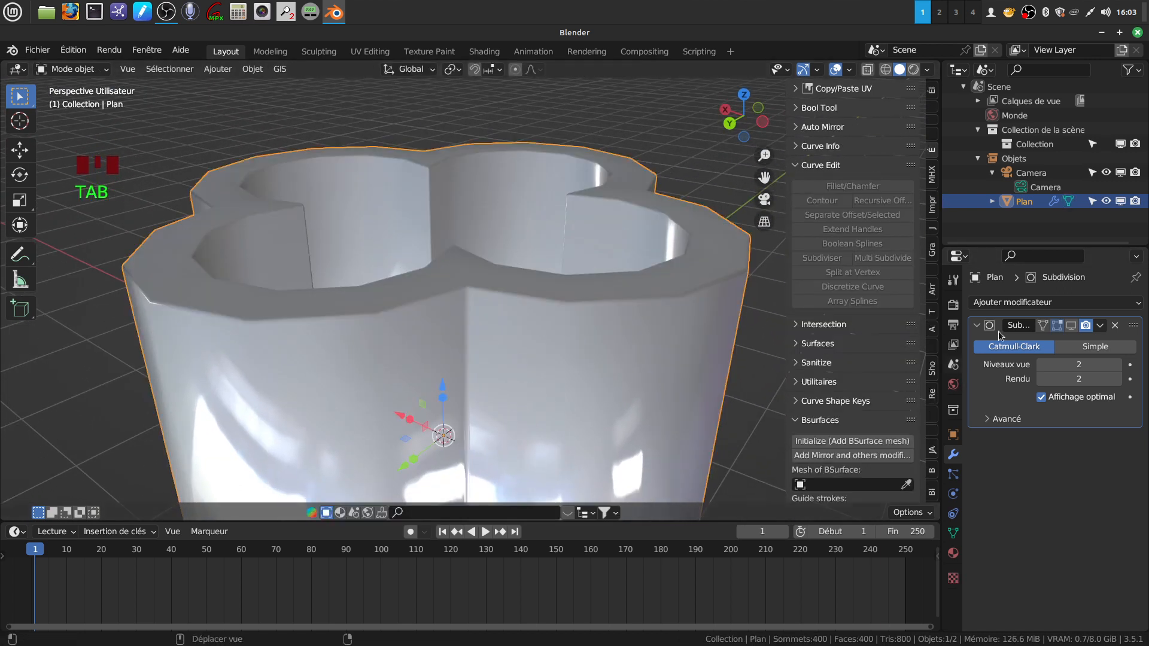
click(1072, 327)
scroll(561, 305, down, 2)
middle_drag(560, 306, 538, 357)
middle_drag(749, 335, 650, 284)
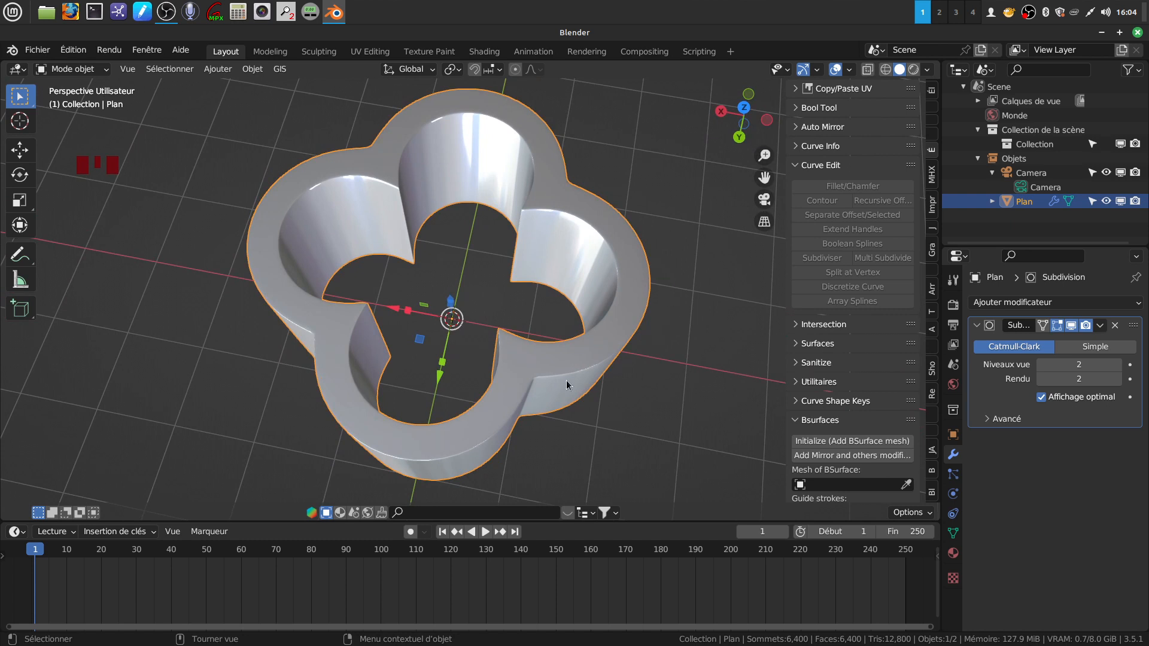
Examine the finished smooth ring from above and in perspective, checking its four lobes and inner corners.
scroll(566, 383, up, 2)
mouse_move(565, 365)
middle_down()
mouse_move(569, 305)
mouse_move(620, 276)
mouse_move(686, 308)
mouse_move(615, 405)
mouse_move(587, 397)
mouse_move(576, 368)
mouse_move(573, 386)
middle_up()
scroll(590, 390, down, 2)
scroll(562, 375, up, 2)
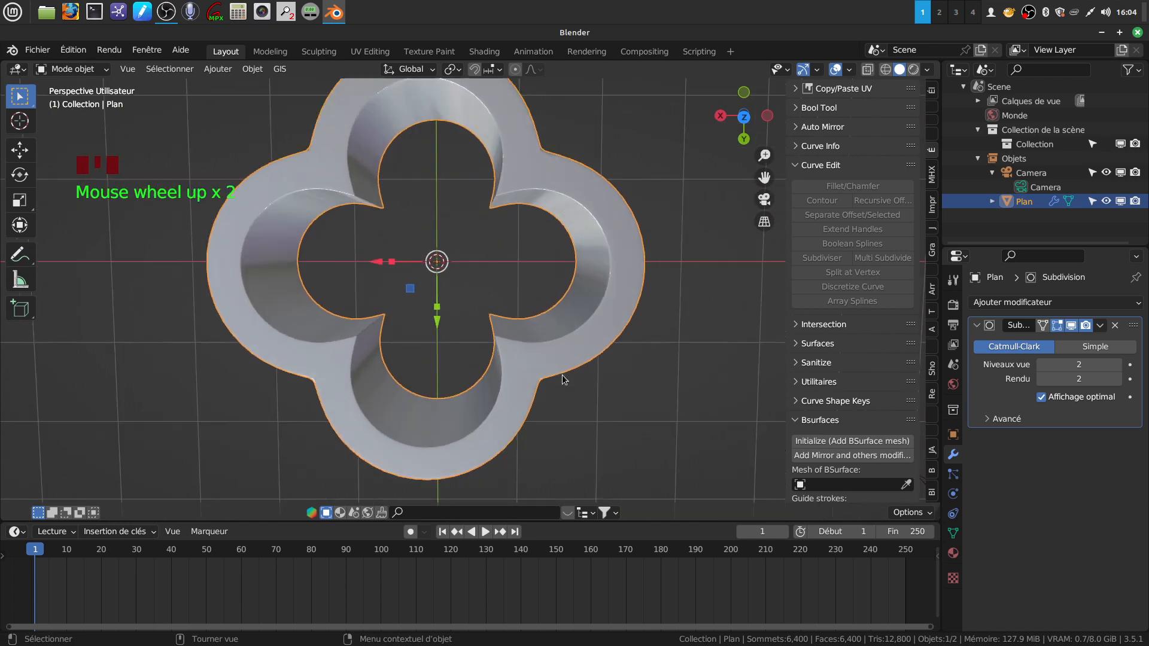
mouse_move(562, 375)
middle_down()
mouse_move(562, 304)
mouse_move(567, 377)
middle_up()
scroll(555, 368, up, 1)
scroll(559, 371, down, 1)
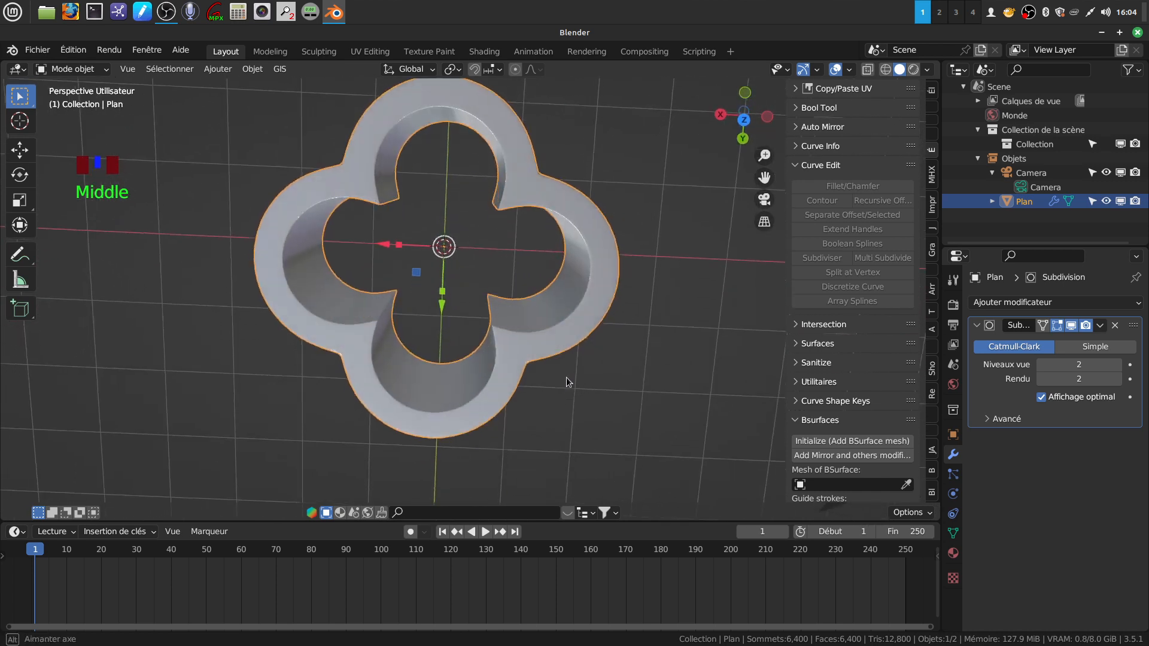
scroll(566, 375, down, 2)
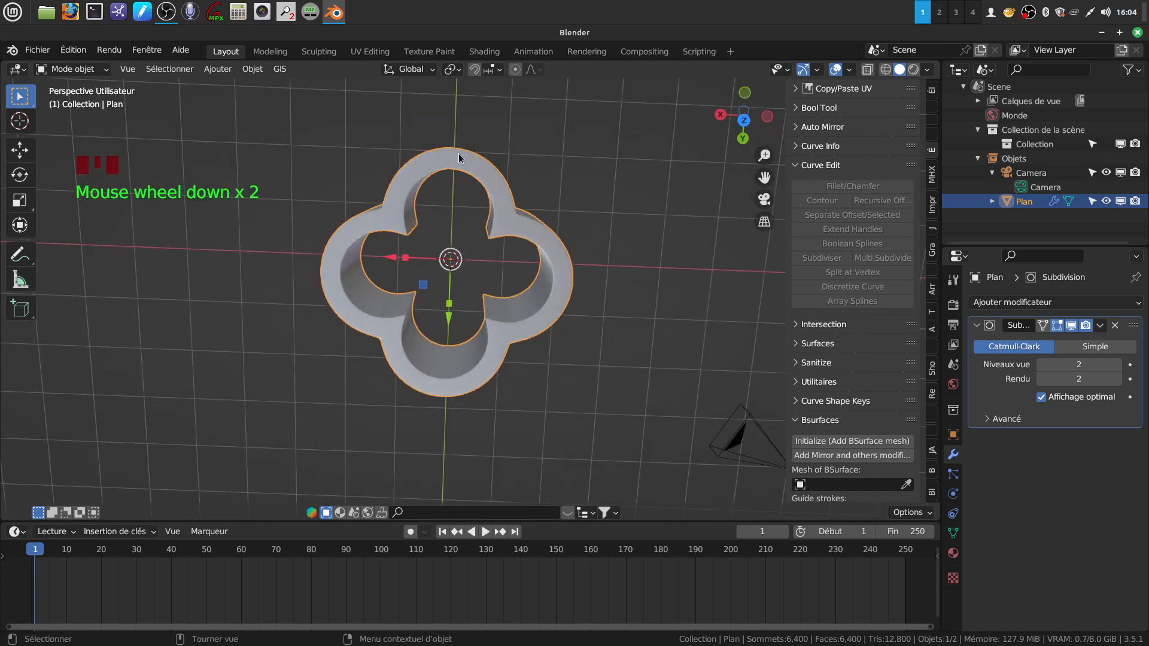
scroll(520, 205, up, 1)
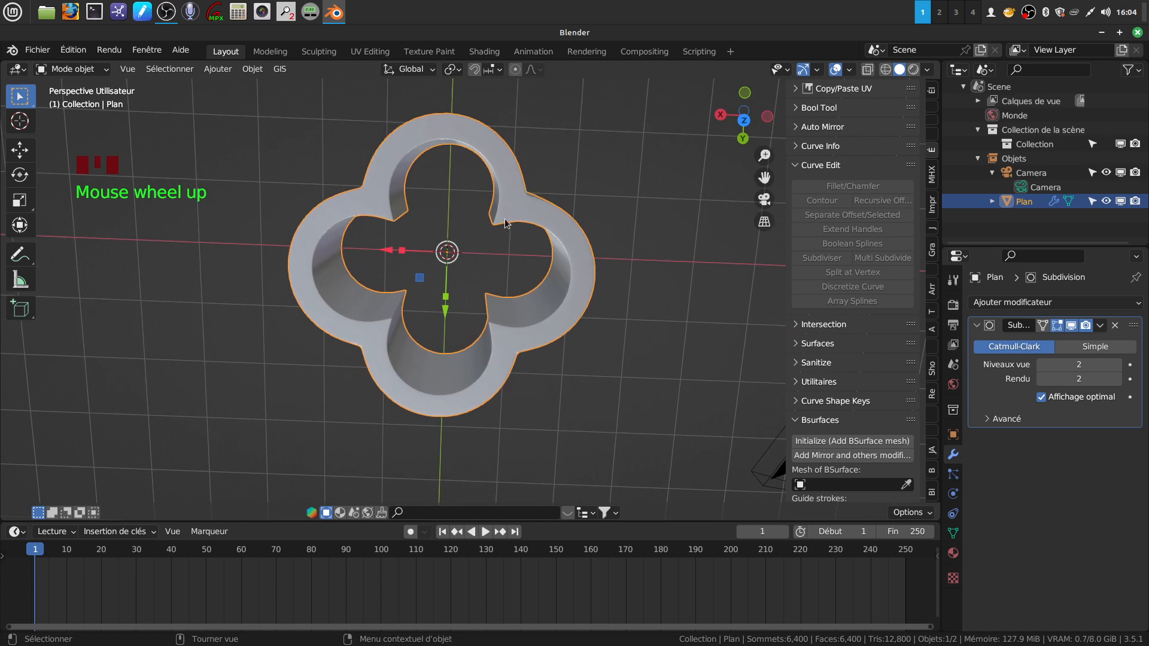
middle_drag(362, 317, 411, 207)
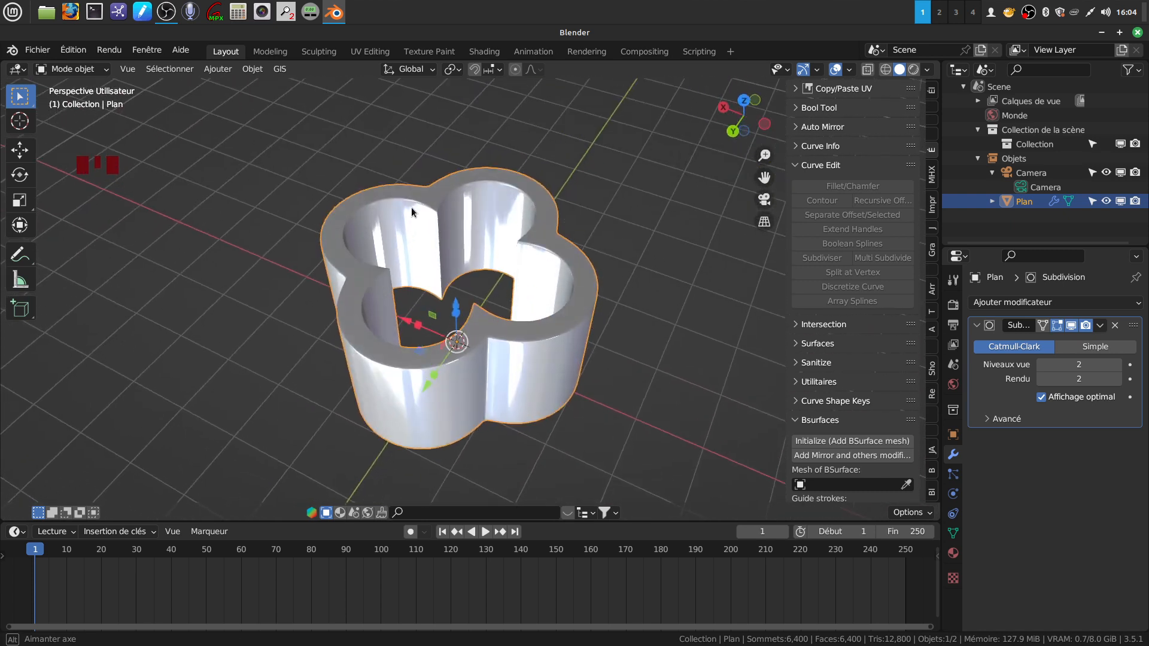
scroll(501, 340, up, 2)
shift+middle_drag(506, 346, 517, 371)
middle_drag(578, 241, 571, 243)
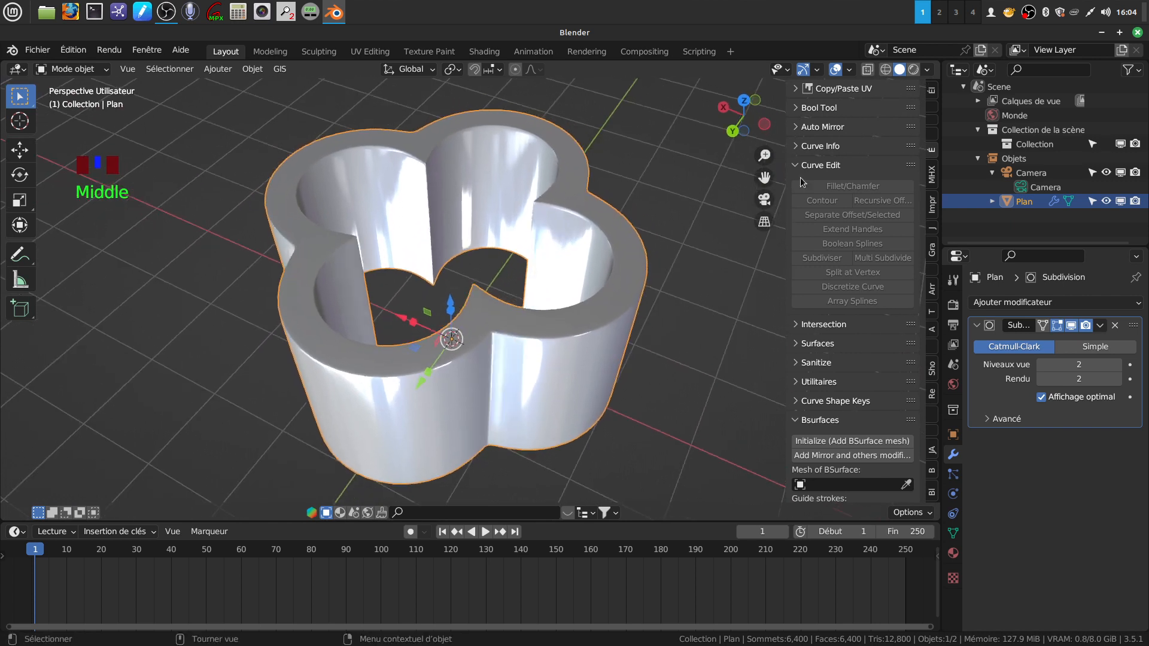